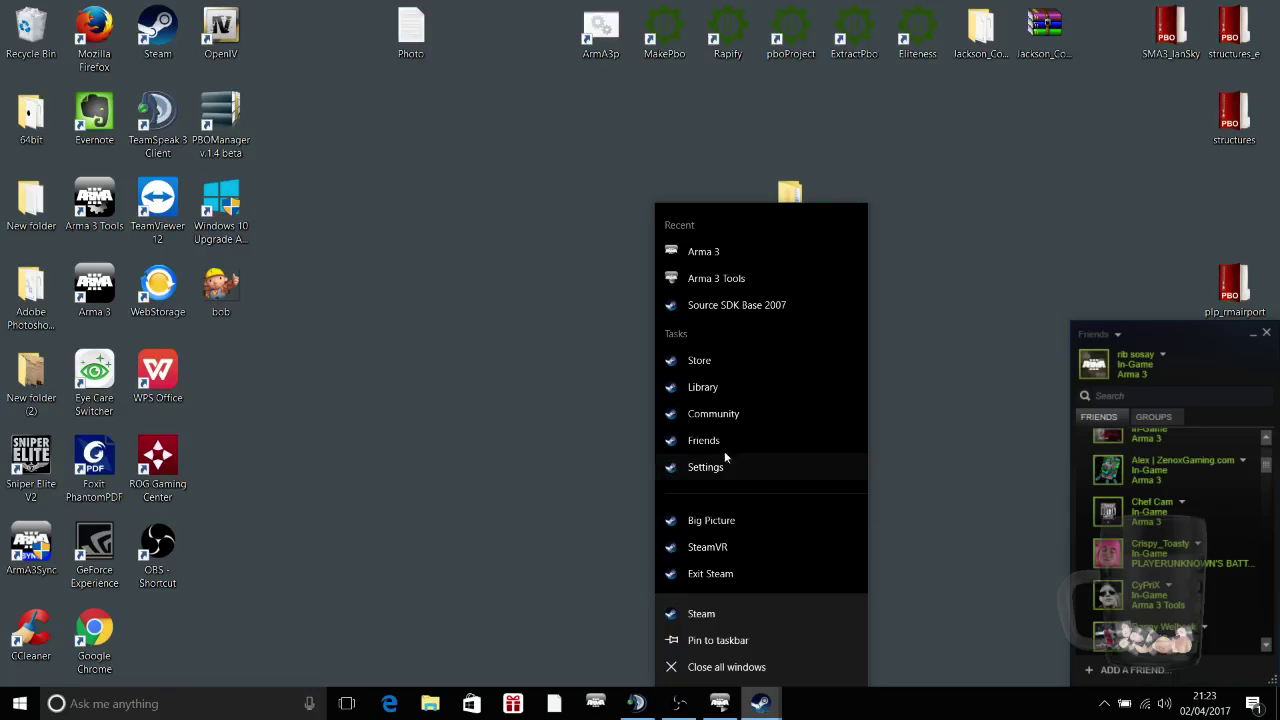
# Show the Tools category of the Steam library to locate Arma 3 Tools, and minimize the library window
pyautogui.click(705, 389)
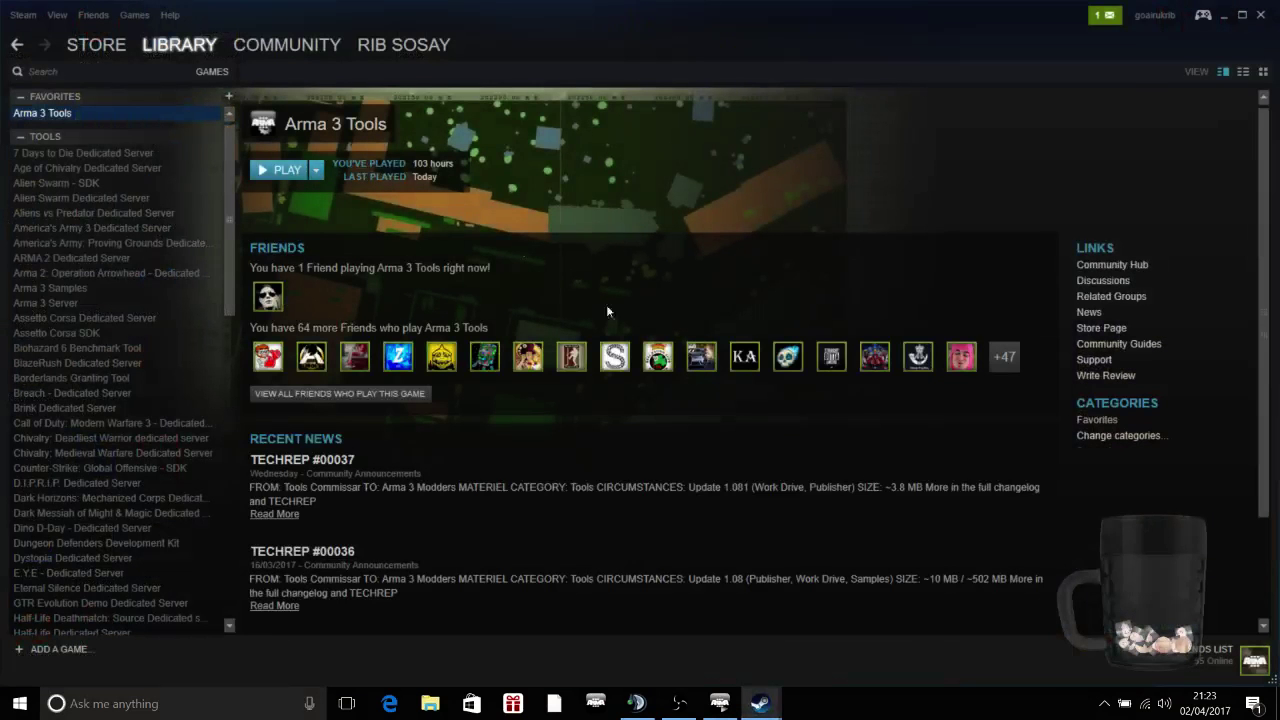
pyautogui.moveTo(168, 50)
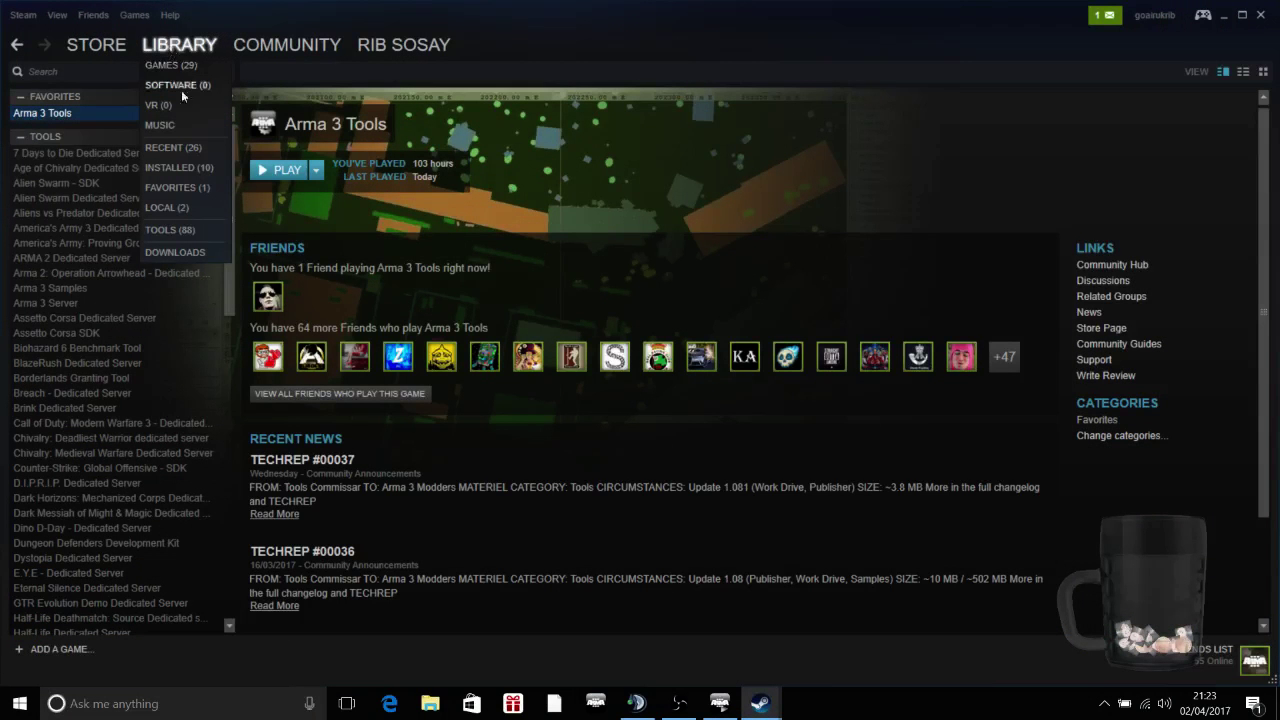
pyautogui.click(181, 230)
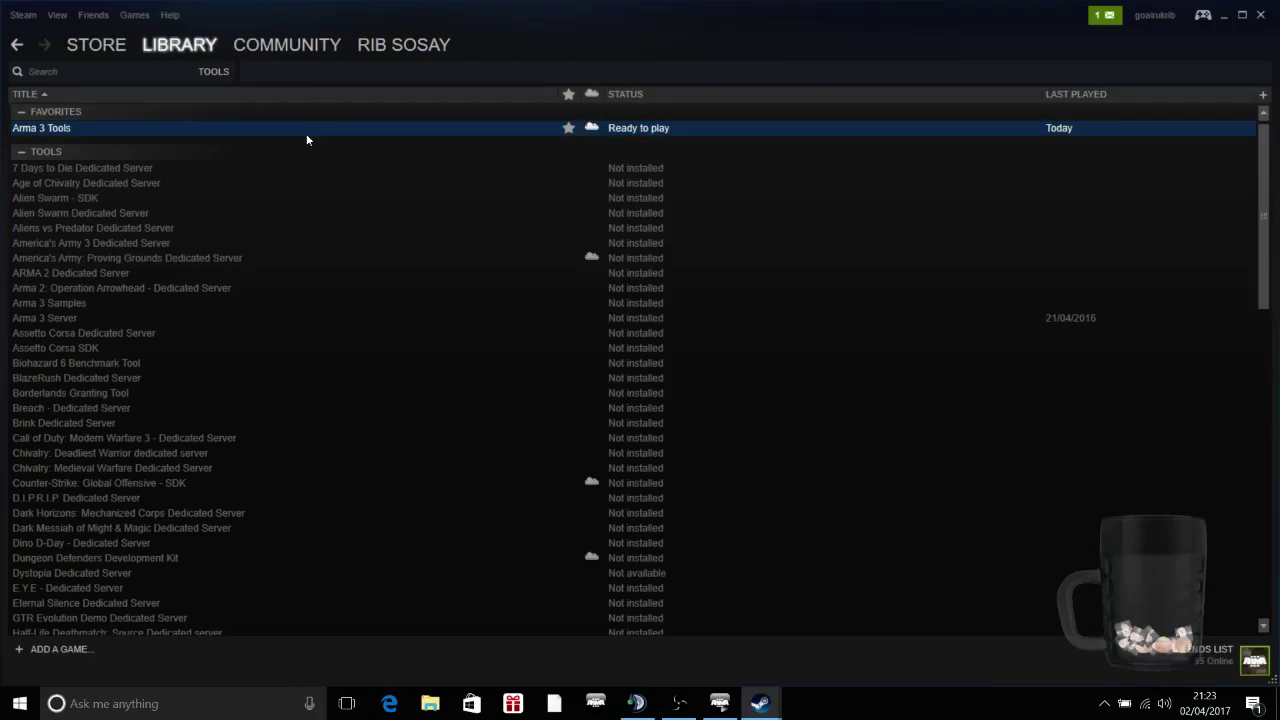
pyautogui.click(1223, 16)
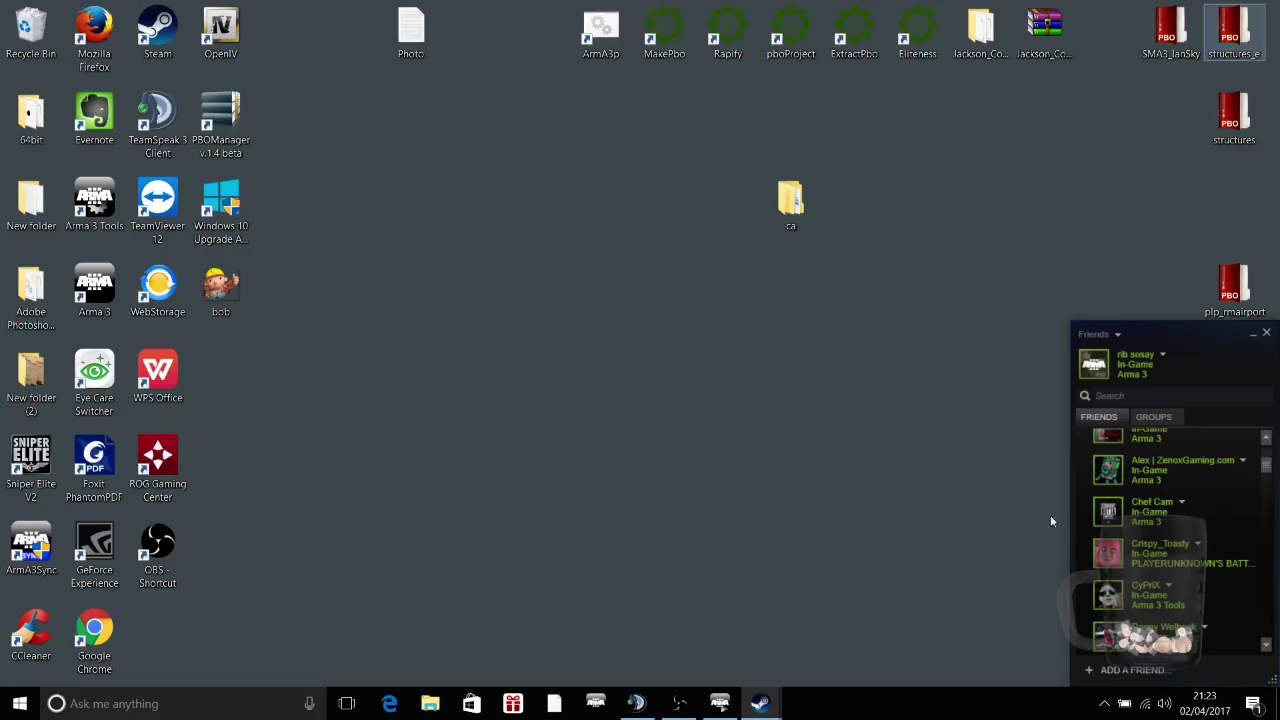
# Close the Steam friends list and launch Arma 3 Tools from Steam with the Play Arma 3 Tools option
pyautogui.click(1252, 334)
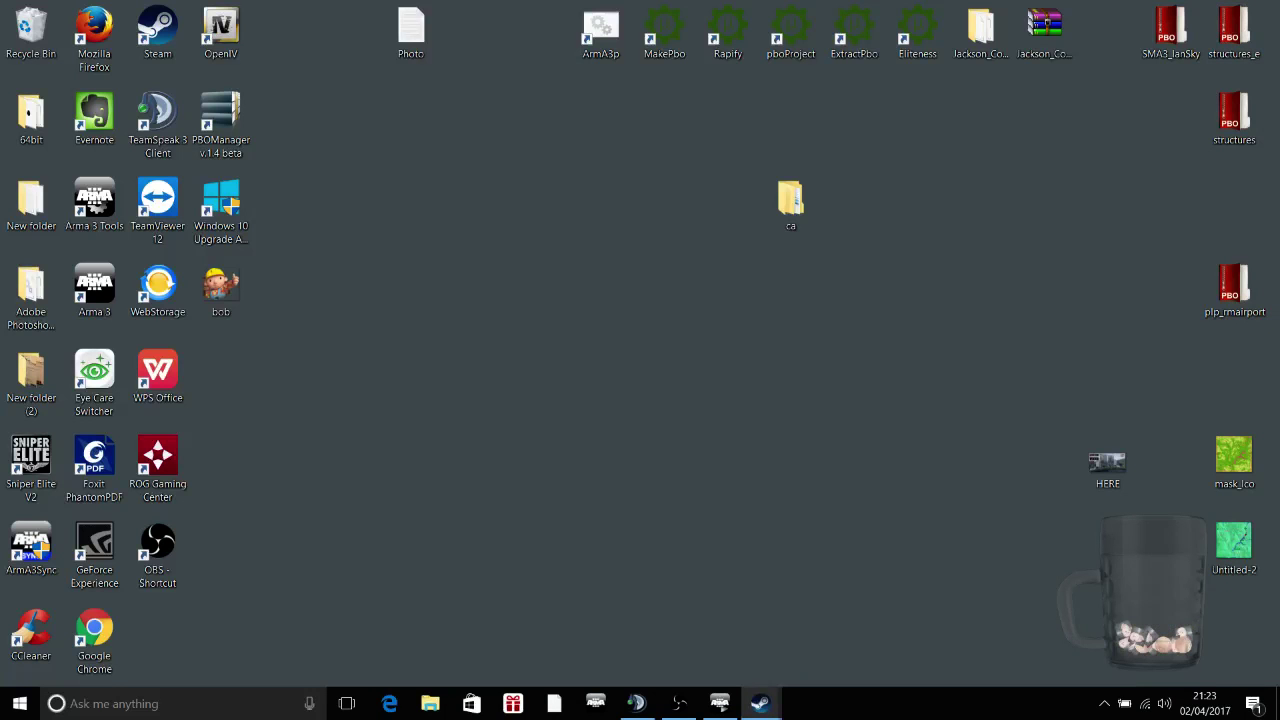
pyautogui.click(1105, 703)
pyautogui.rightClick(1118, 602)
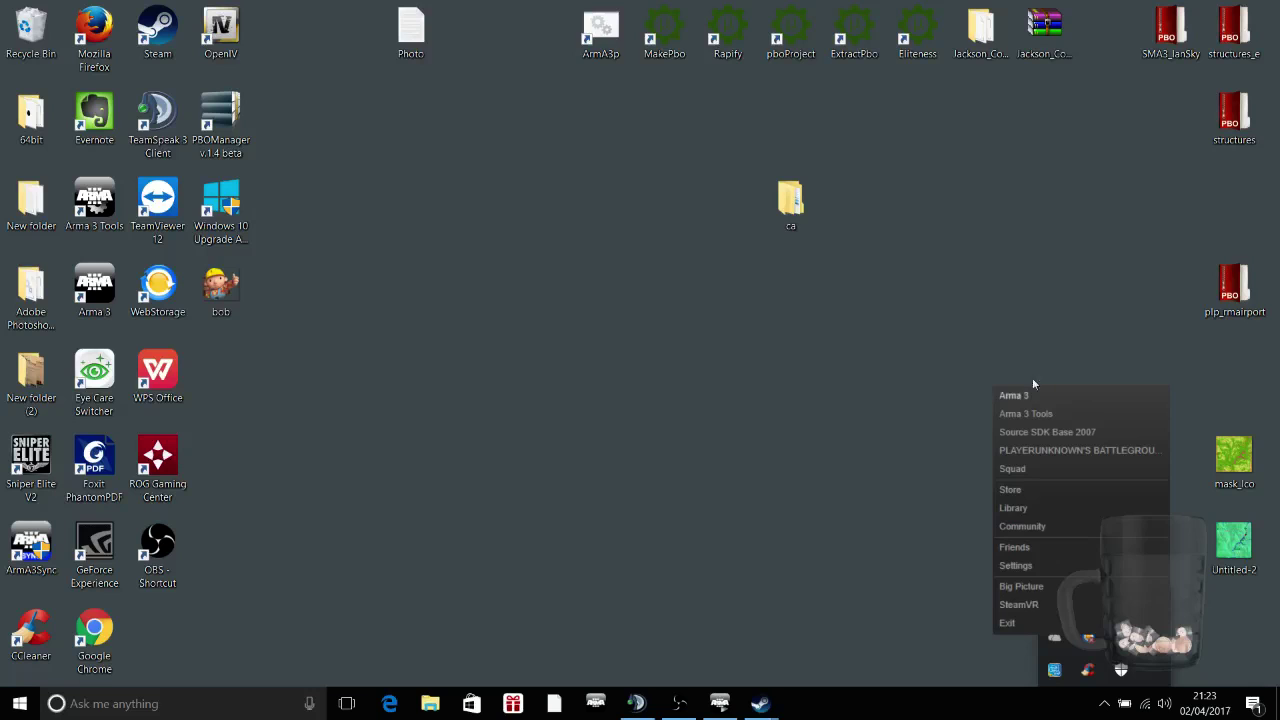
pyautogui.click(1025, 413)
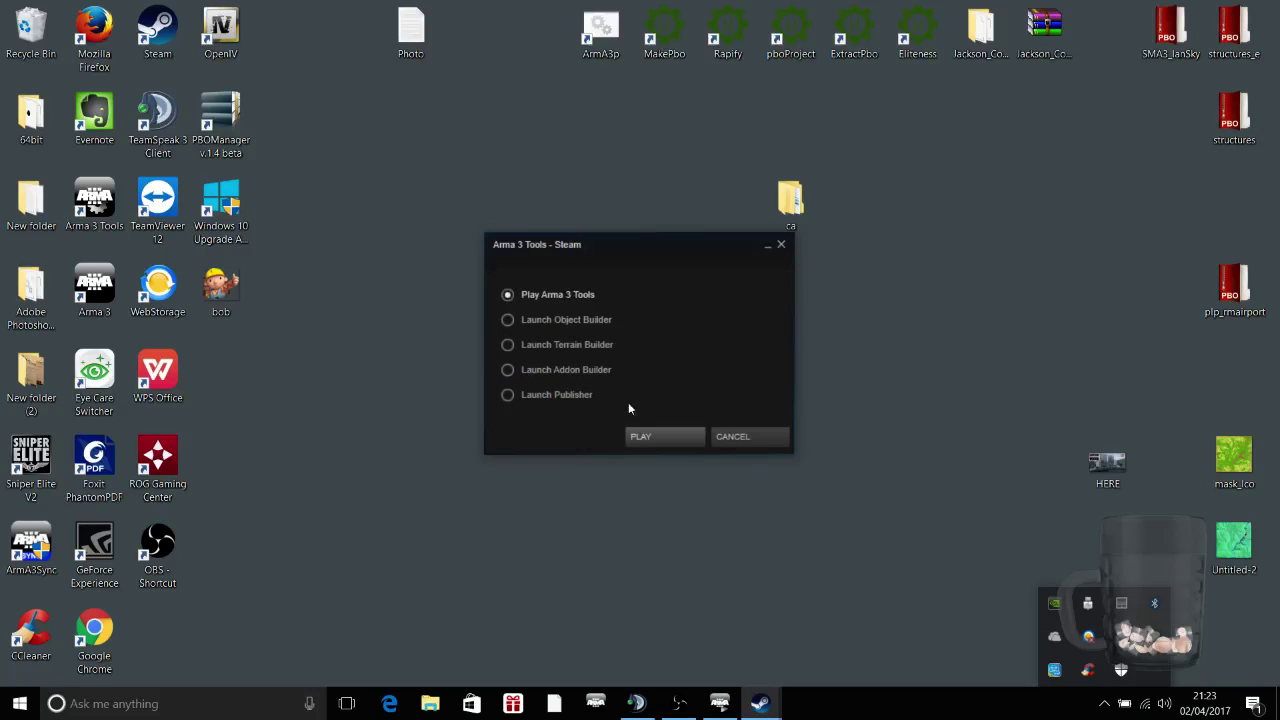
pyautogui.click(648, 436)
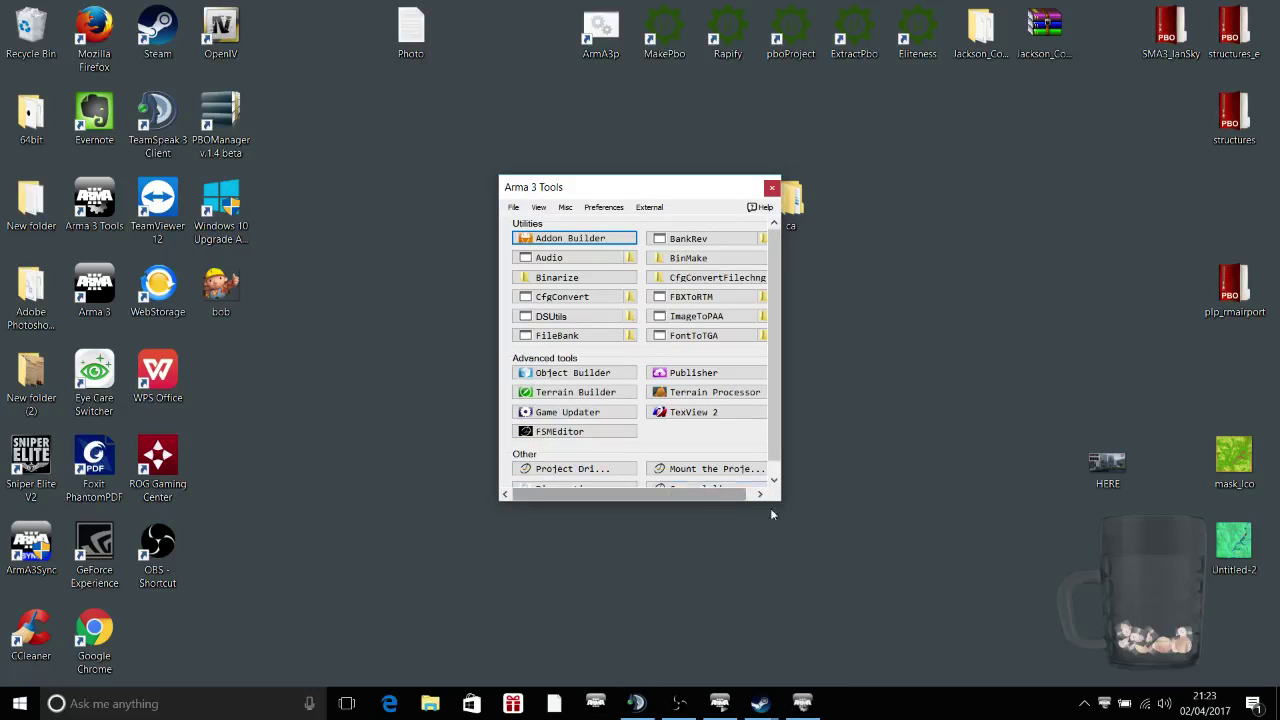
# Review the Project Drive utility's option for mounting the work drive (P), and close the dialog without running it
pyautogui.scroll(-1, 774, 430)
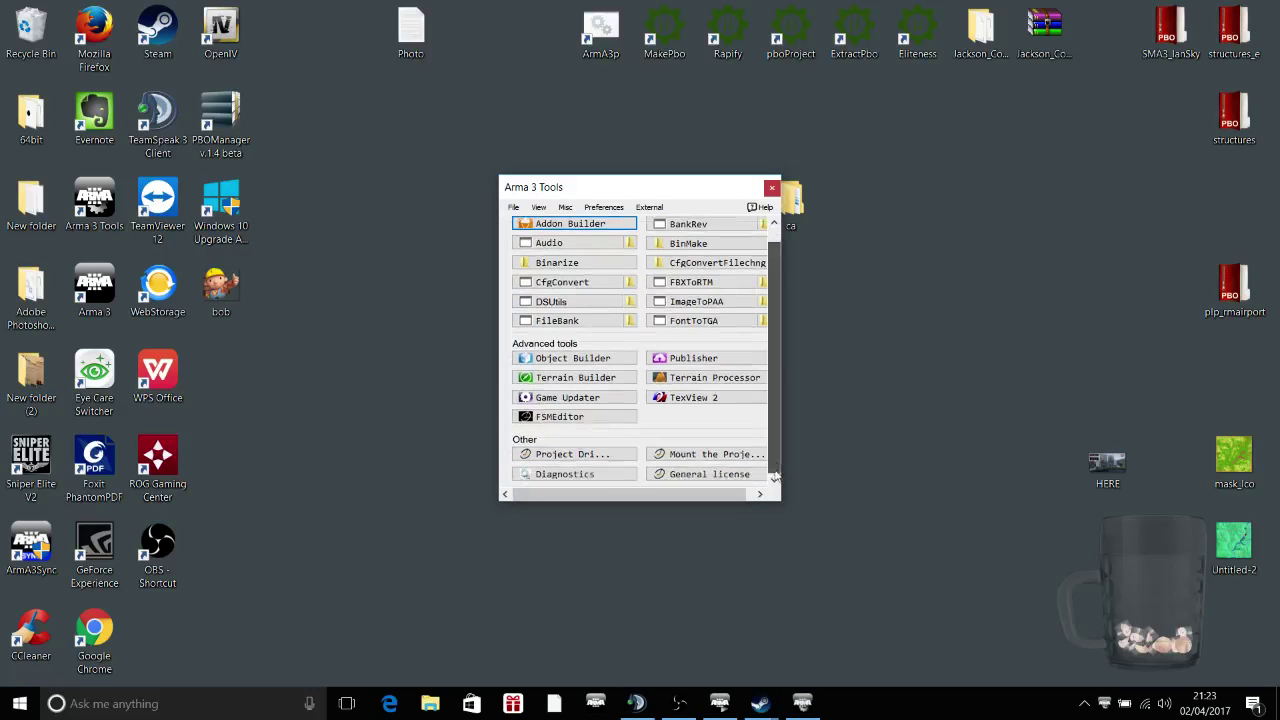
pyautogui.click(566, 454)
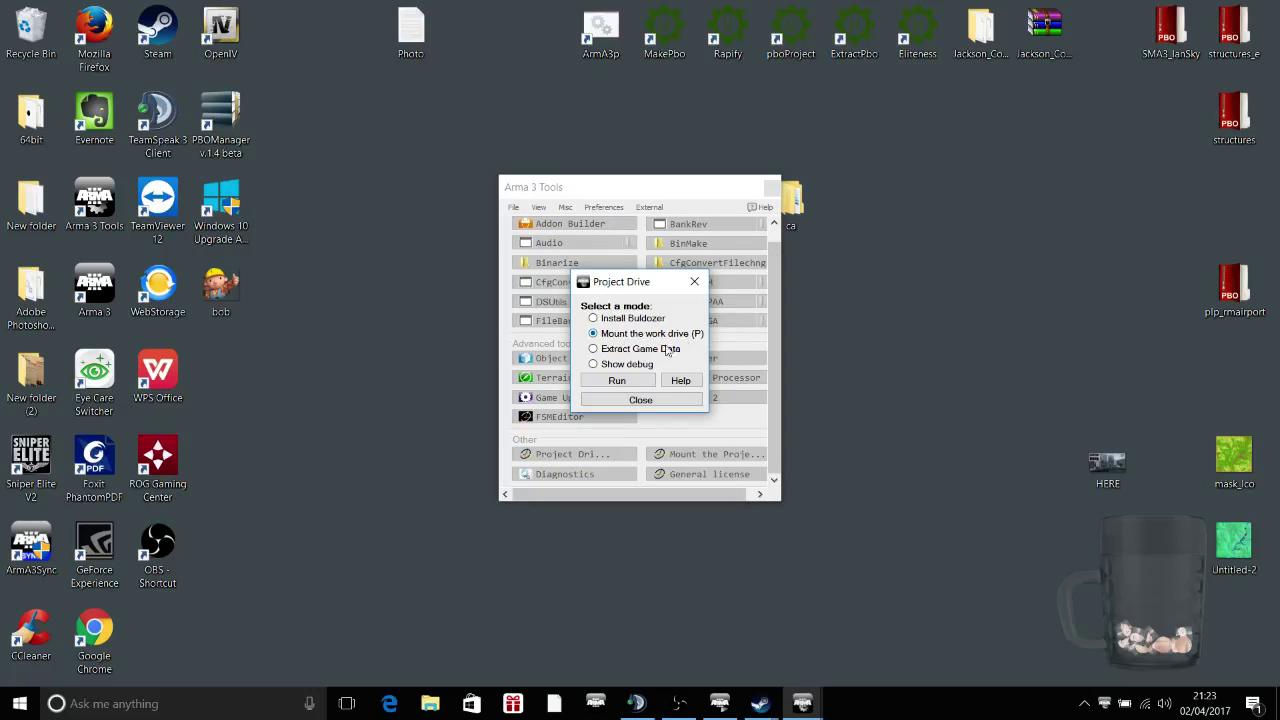
pyautogui.click(645, 399)
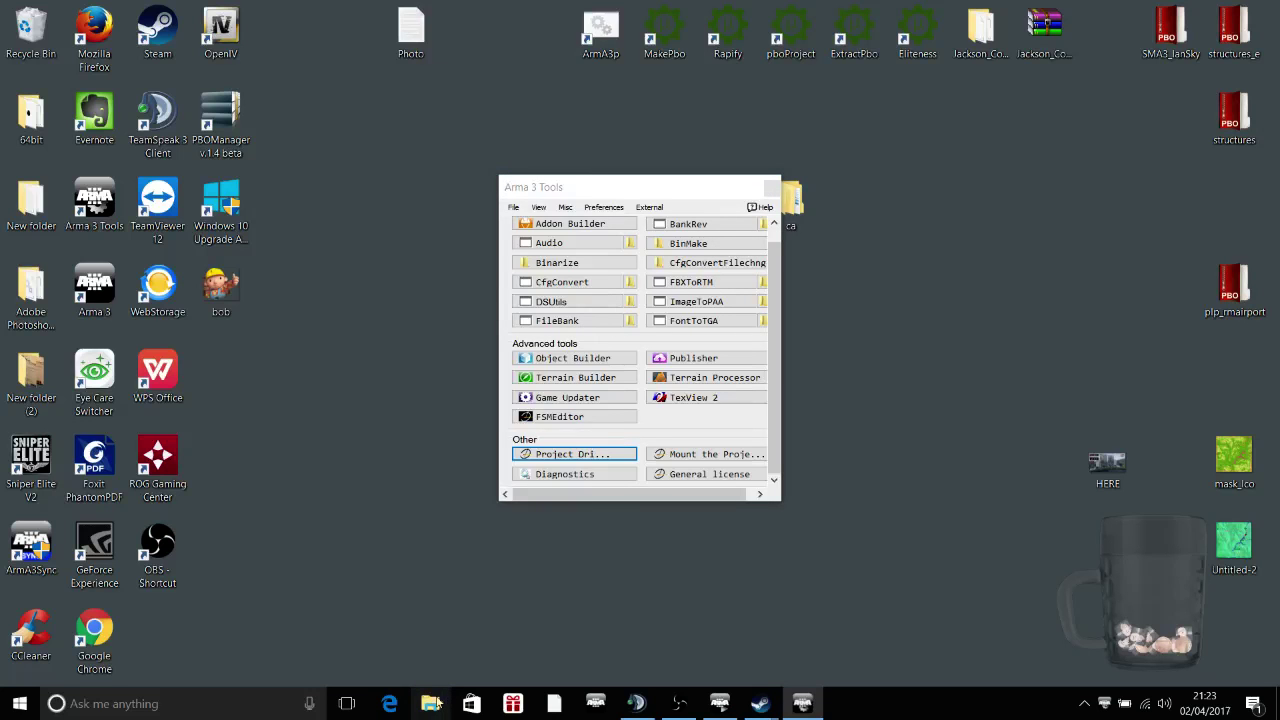
# Switch to File Explorer, look at the a3 folder on the P drive, and close the window
pyautogui.click(432, 703)
pyautogui.click(79, 353)
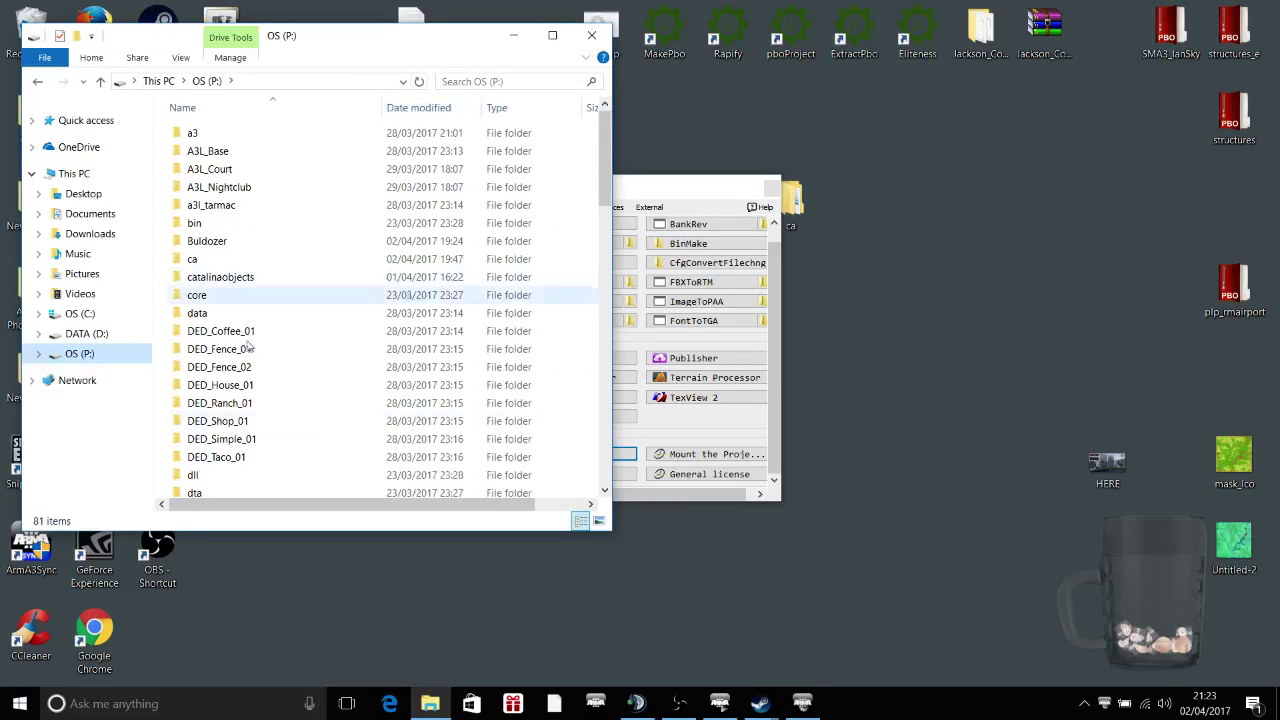
pyautogui.click(218, 135)
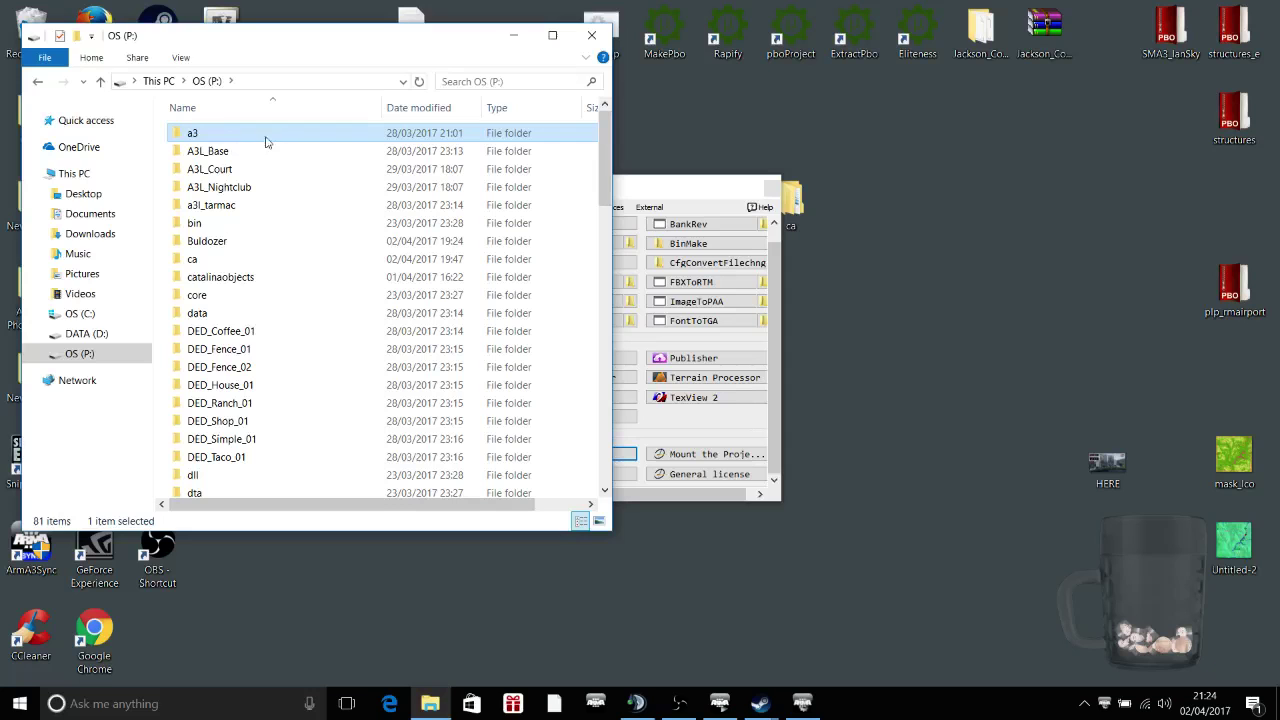
pyautogui.click(592, 35)
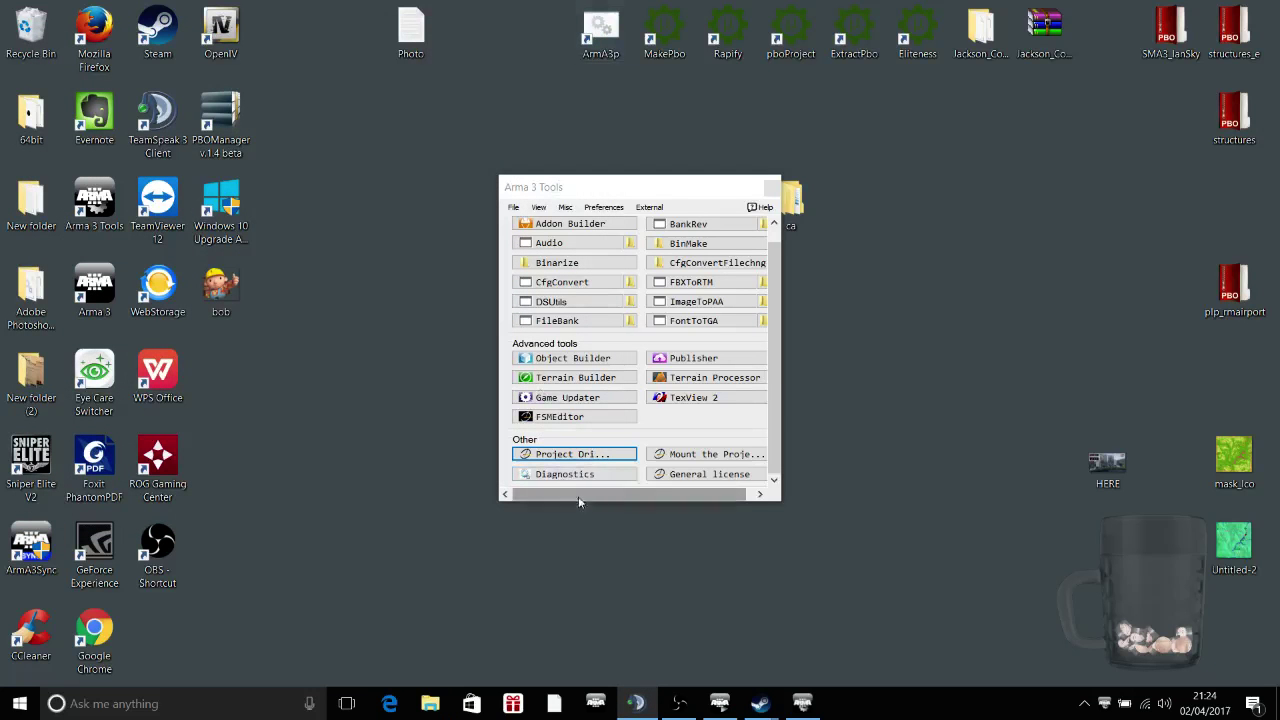
# Review the Extract Game Data mode in the Project Drive utility, close it without running, and move the Arma 3 Tools window aside
pyautogui.click(588, 455)
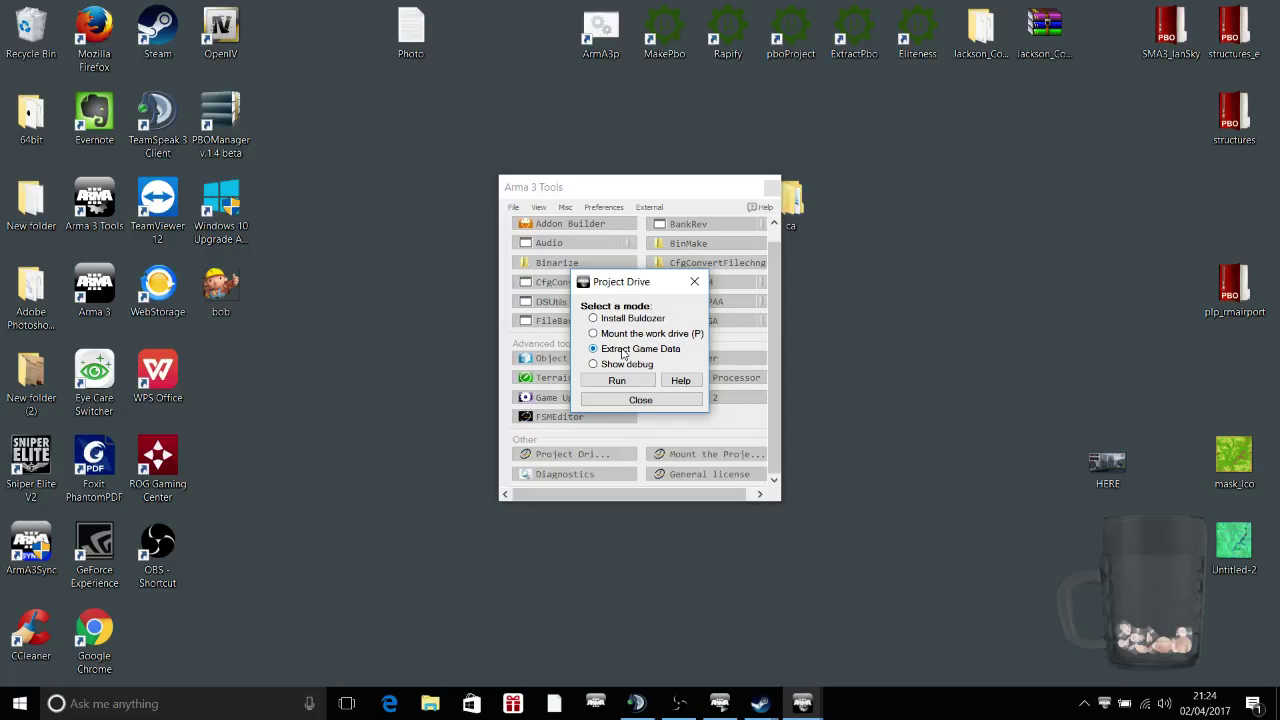
pyautogui.click(616, 401)
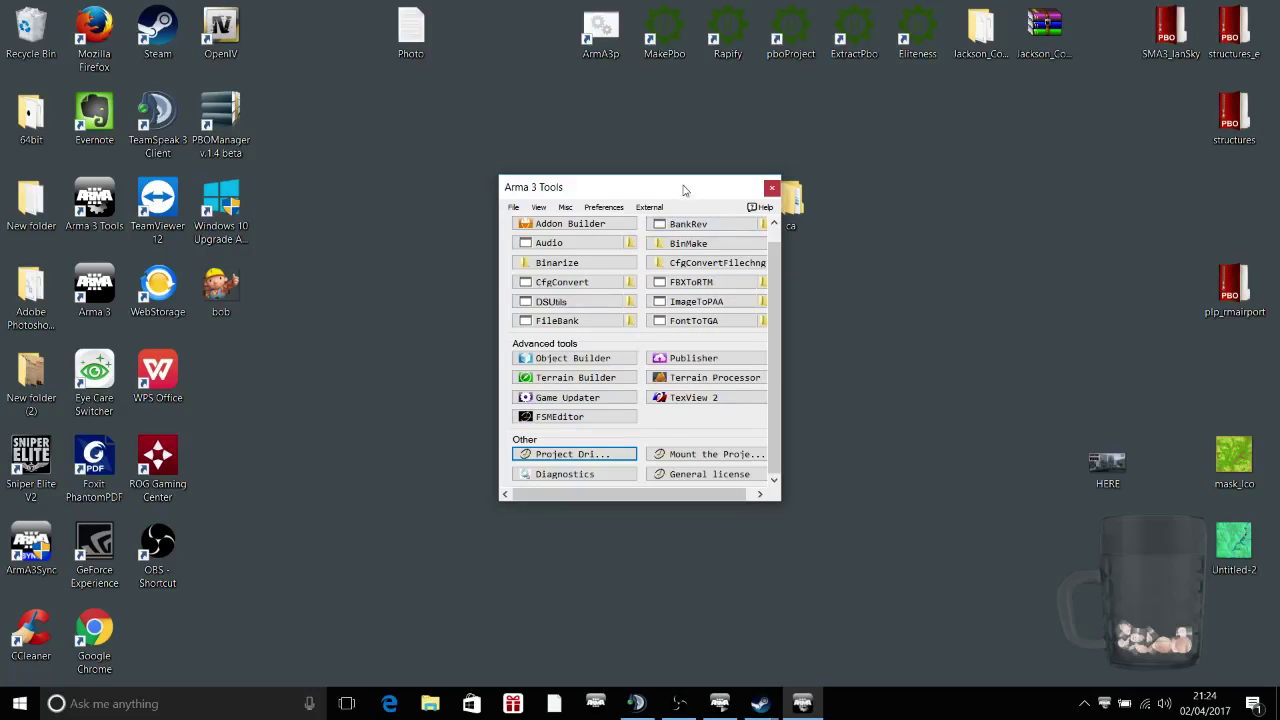
pyautogui.moveTo(684, 190); pyautogui.dragTo(521, 146)
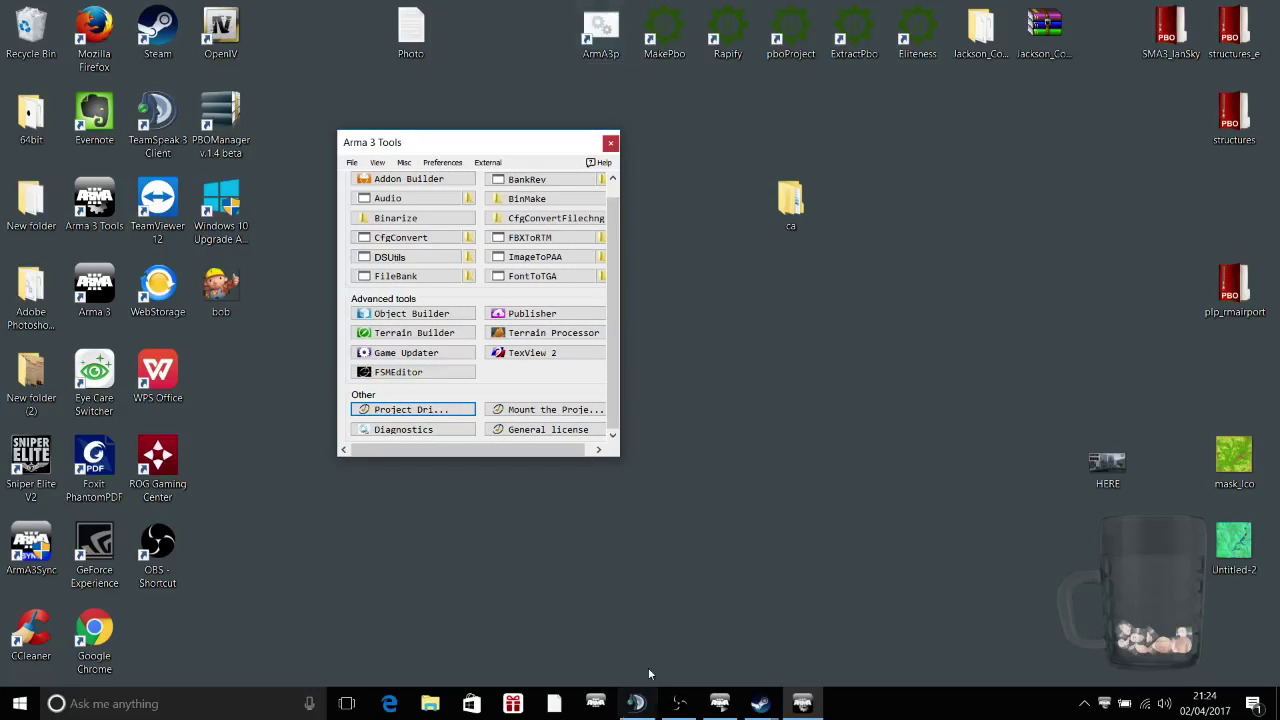
# Switch to Chrome, search Google for "mikero website" and open the "Files - PboDll" result on dev.withsix.com
pyautogui.doubleClick(94, 635)
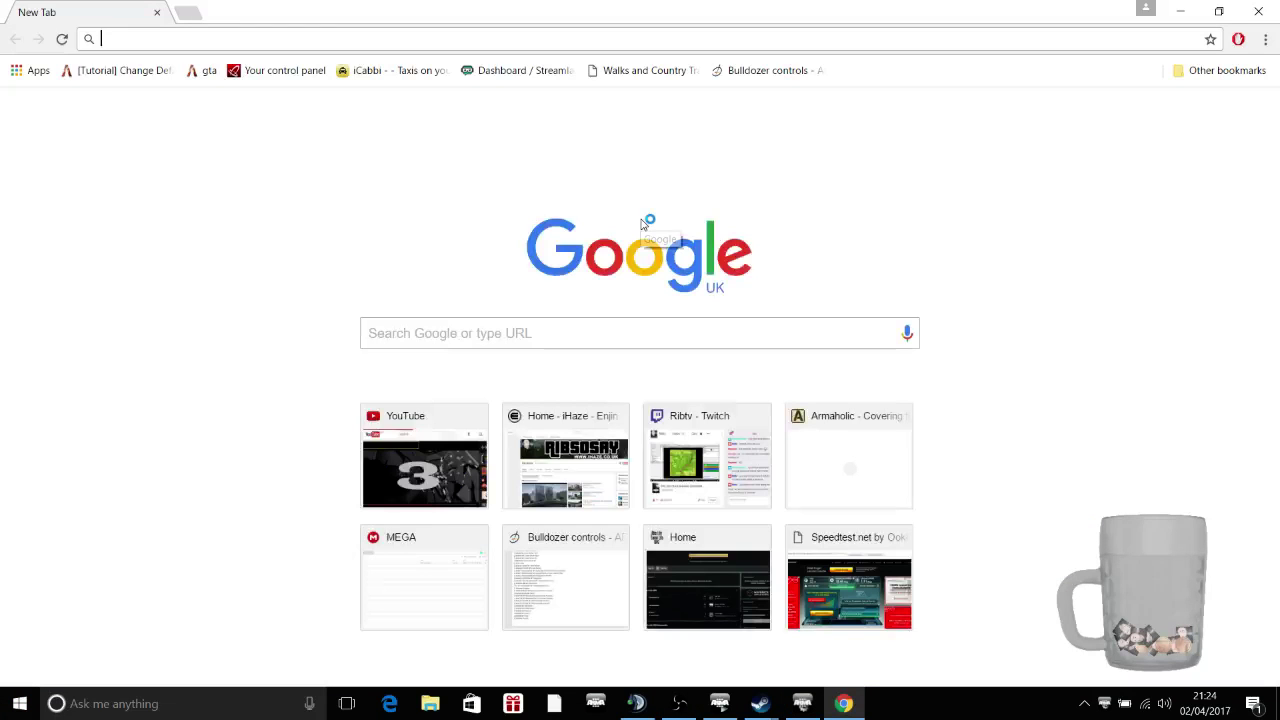
pyautogui.write('mikero website')
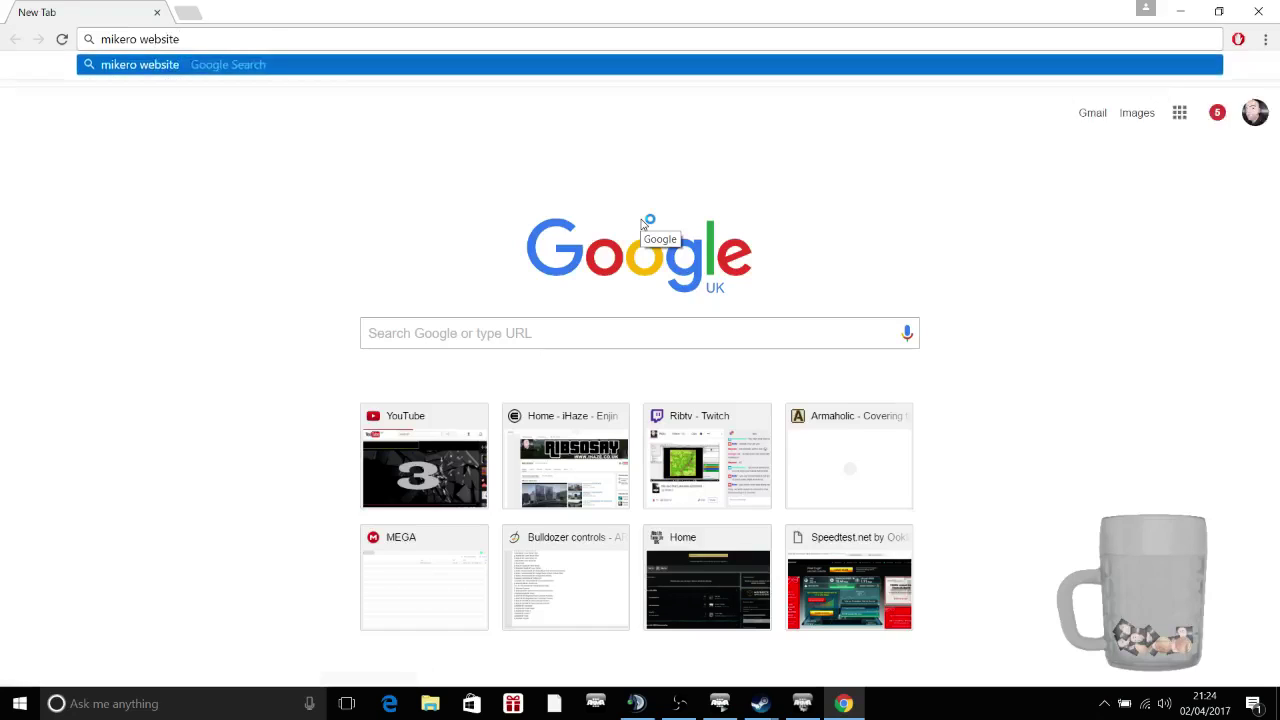
pyautogui.press('Return')
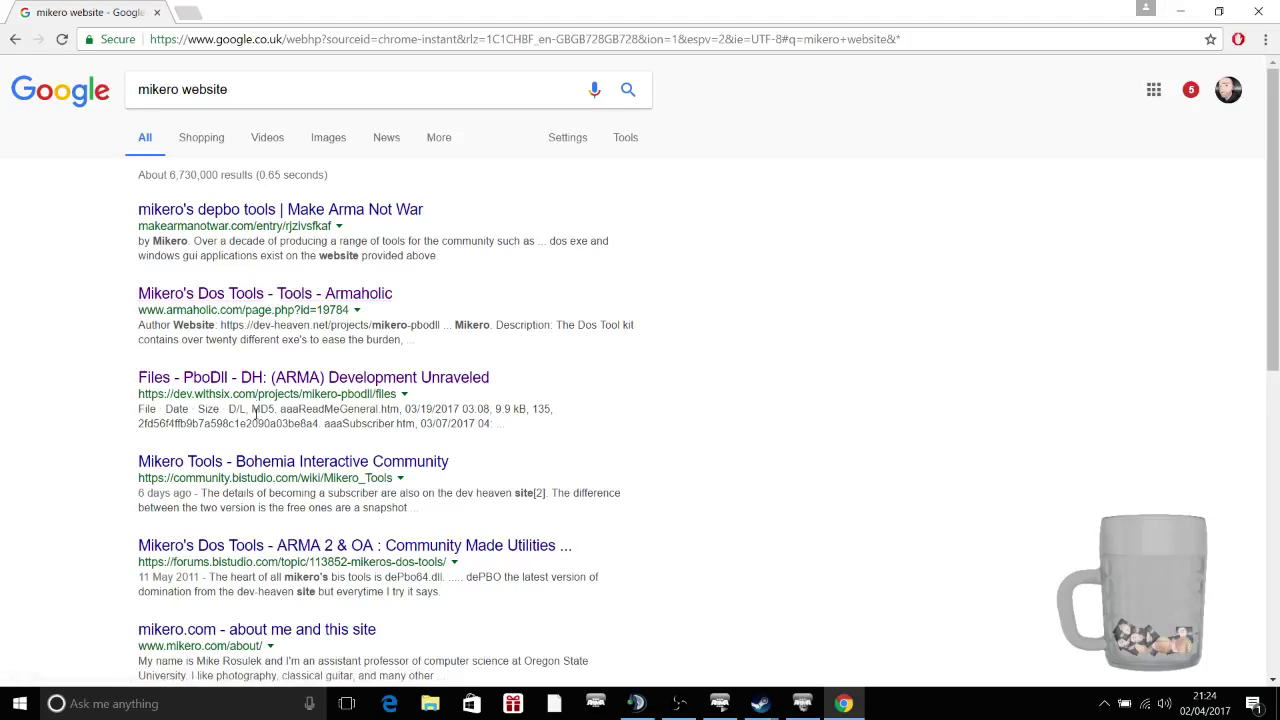
pyautogui.click(262, 377)
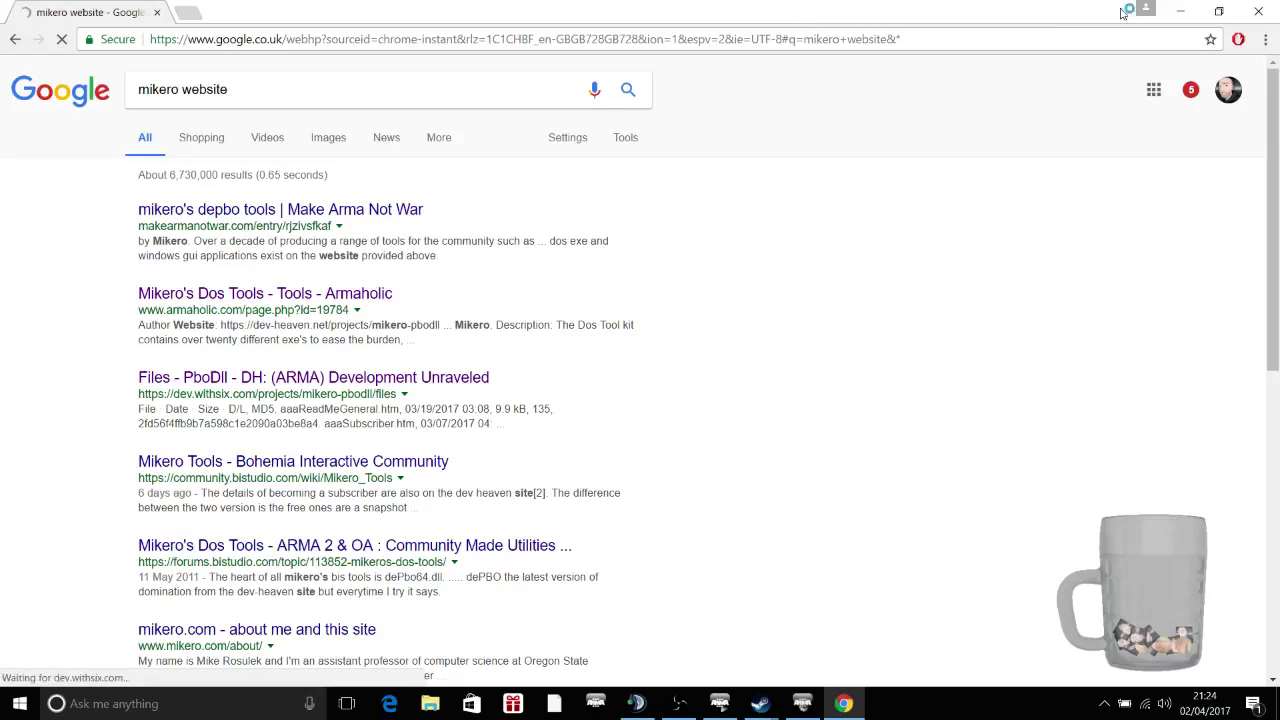
# Compare the Mikero tool shortcuts on the desktop with the installers listed on the PboDll Files page
pyautogui.click(1180, 11)
pyautogui.click(612, 42)
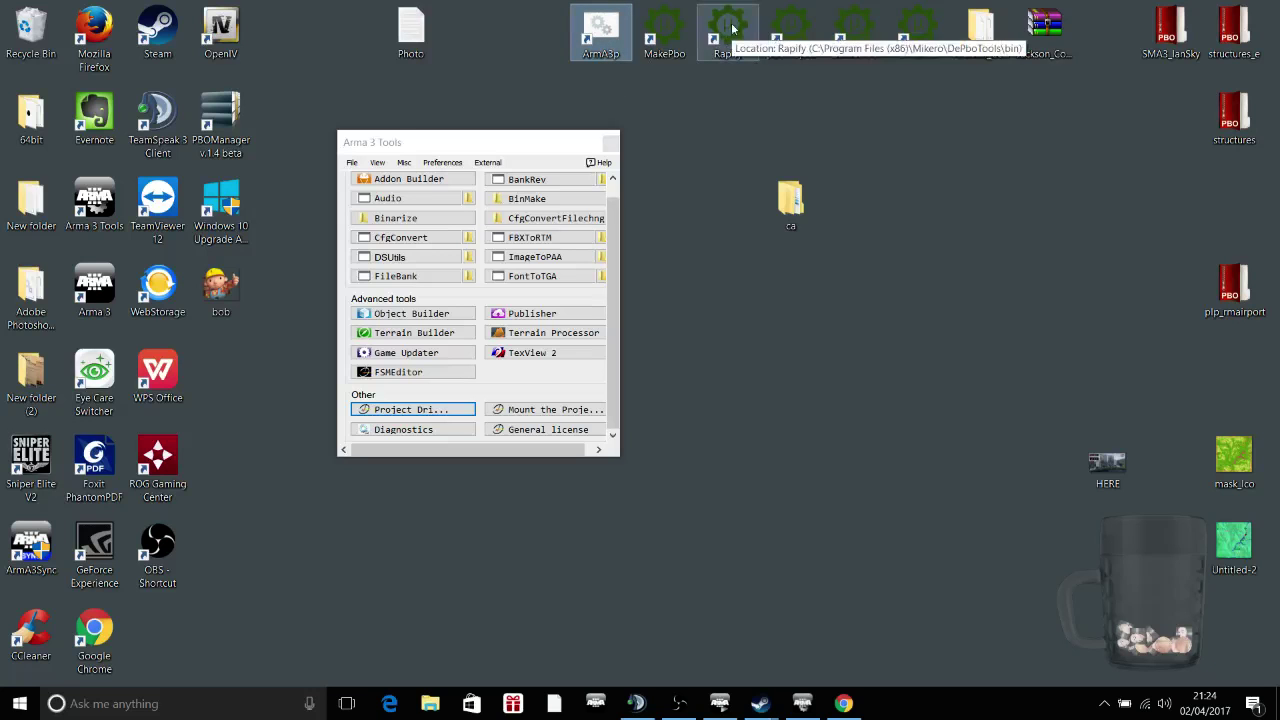
pyautogui.click(845, 704)
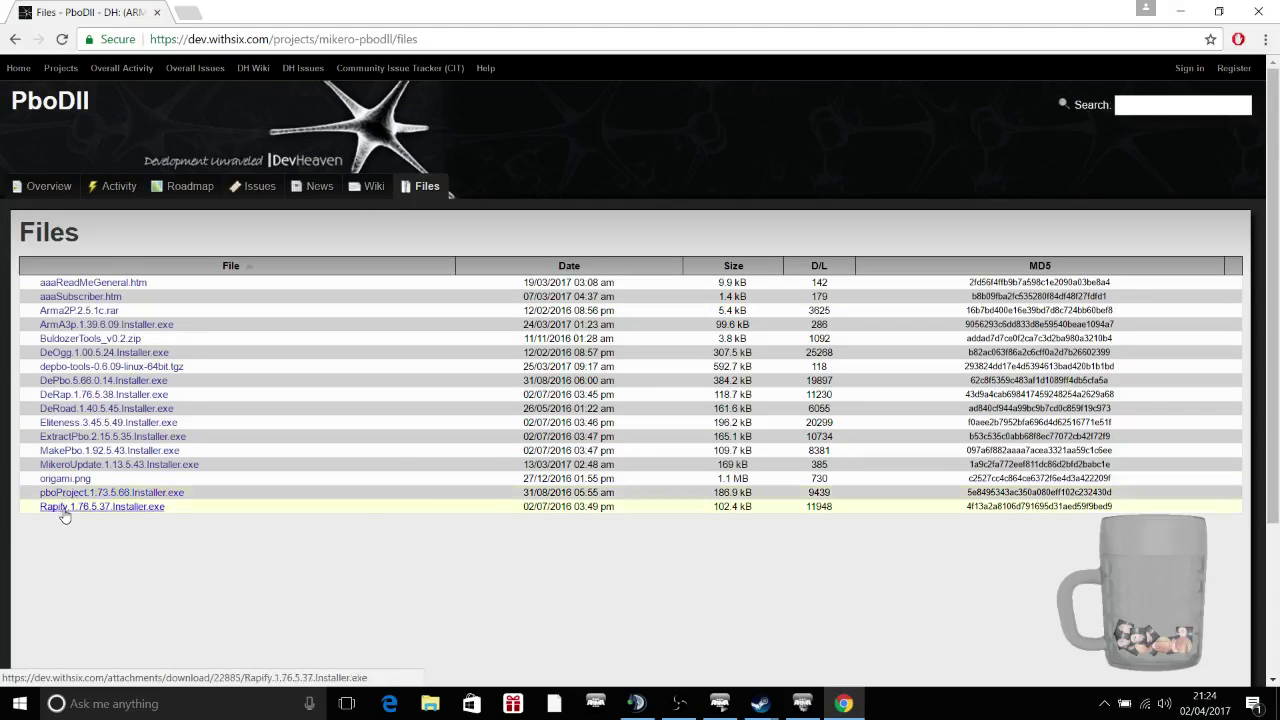
pyautogui.click(1178, 12)
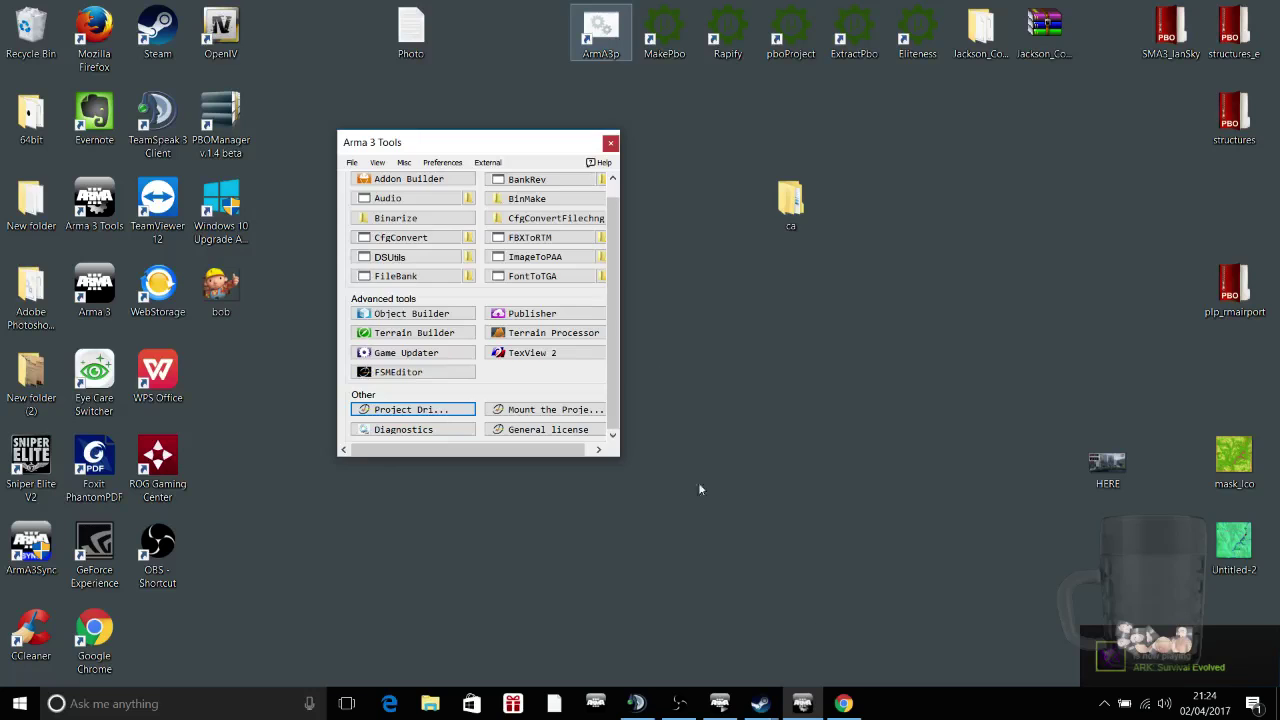
pyautogui.click(843, 703)
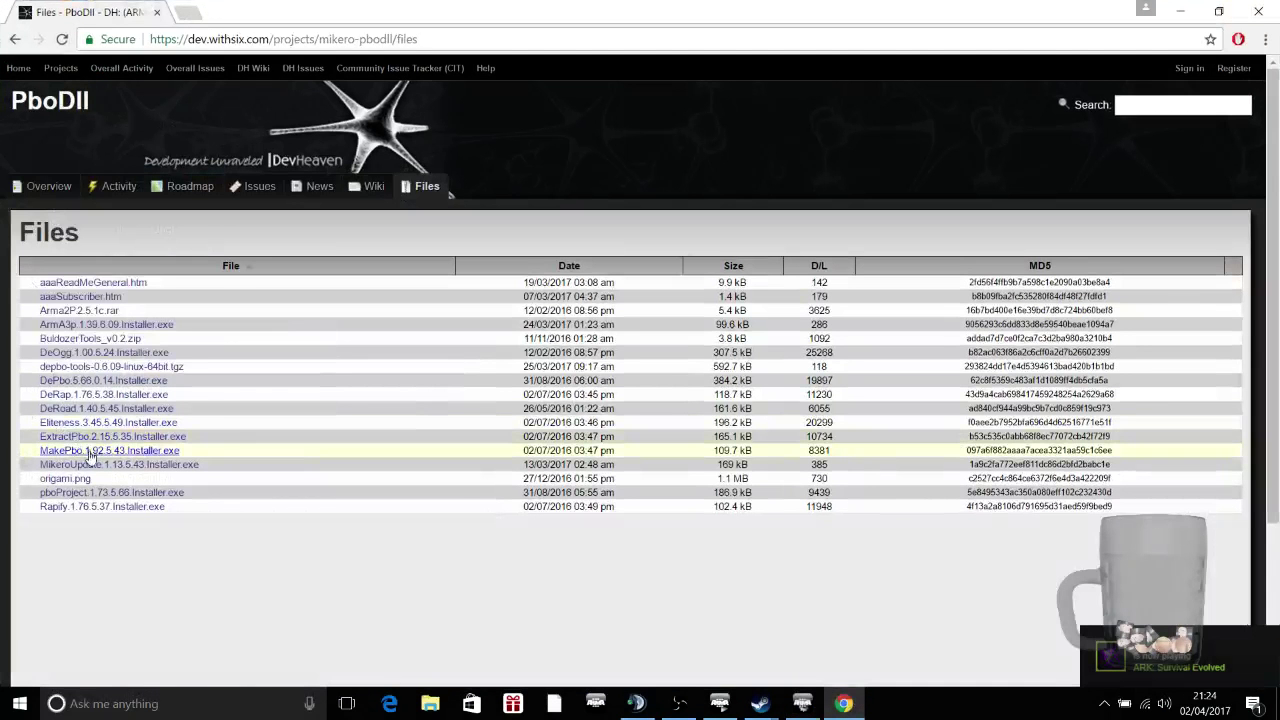
pyautogui.click(1178, 14)
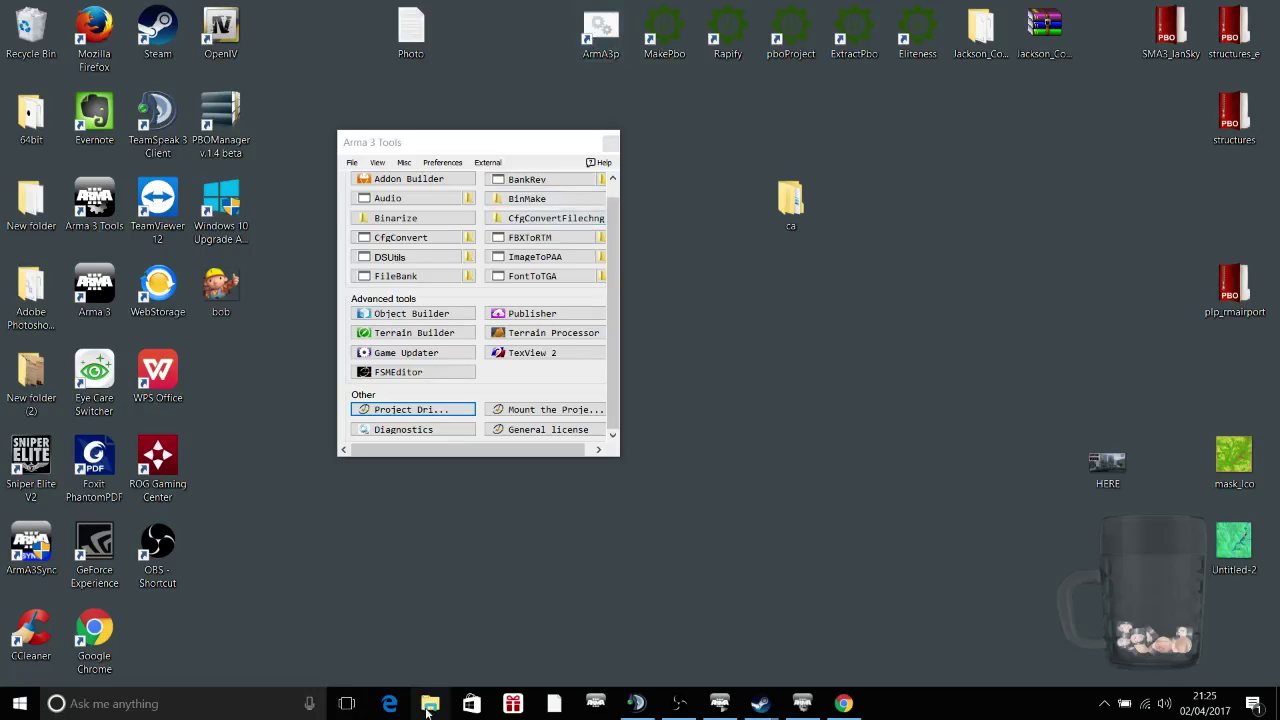
# Switch to File Explorer, look at the a3 folder on the P drive again, and minimize the window
pyautogui.press('super+e')
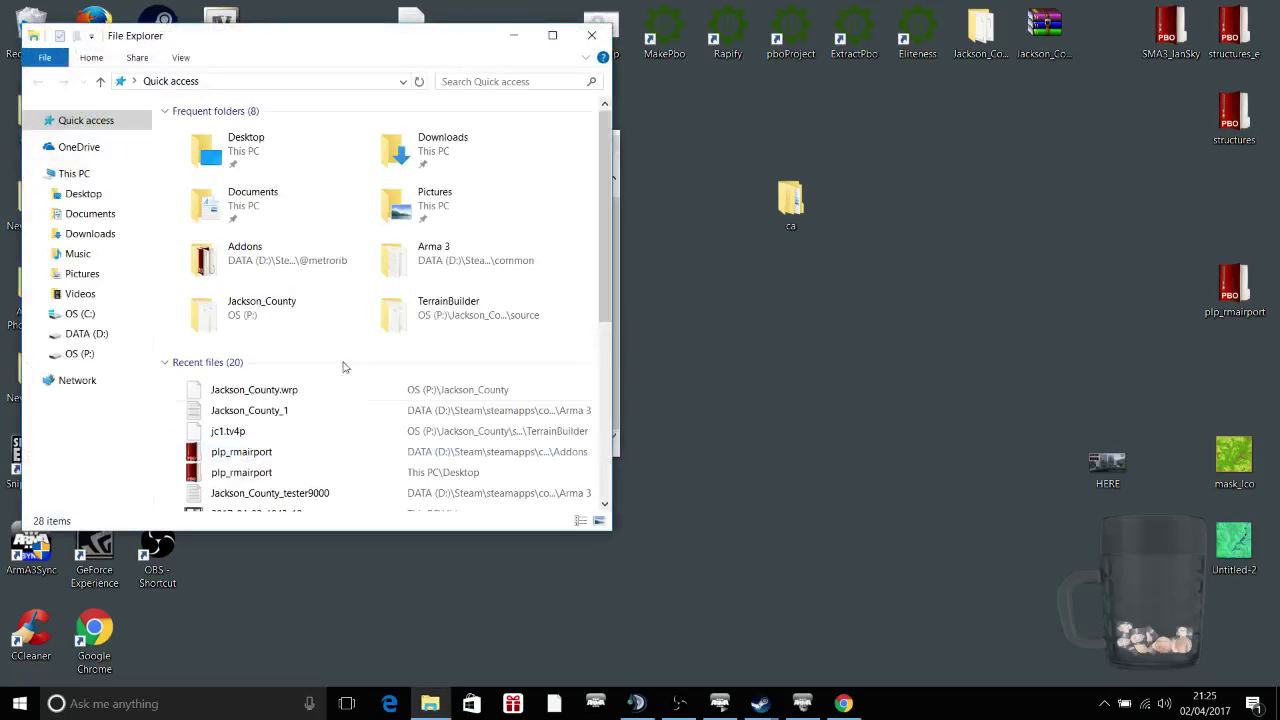
pyautogui.click(85, 353)
pyautogui.click(198, 133)
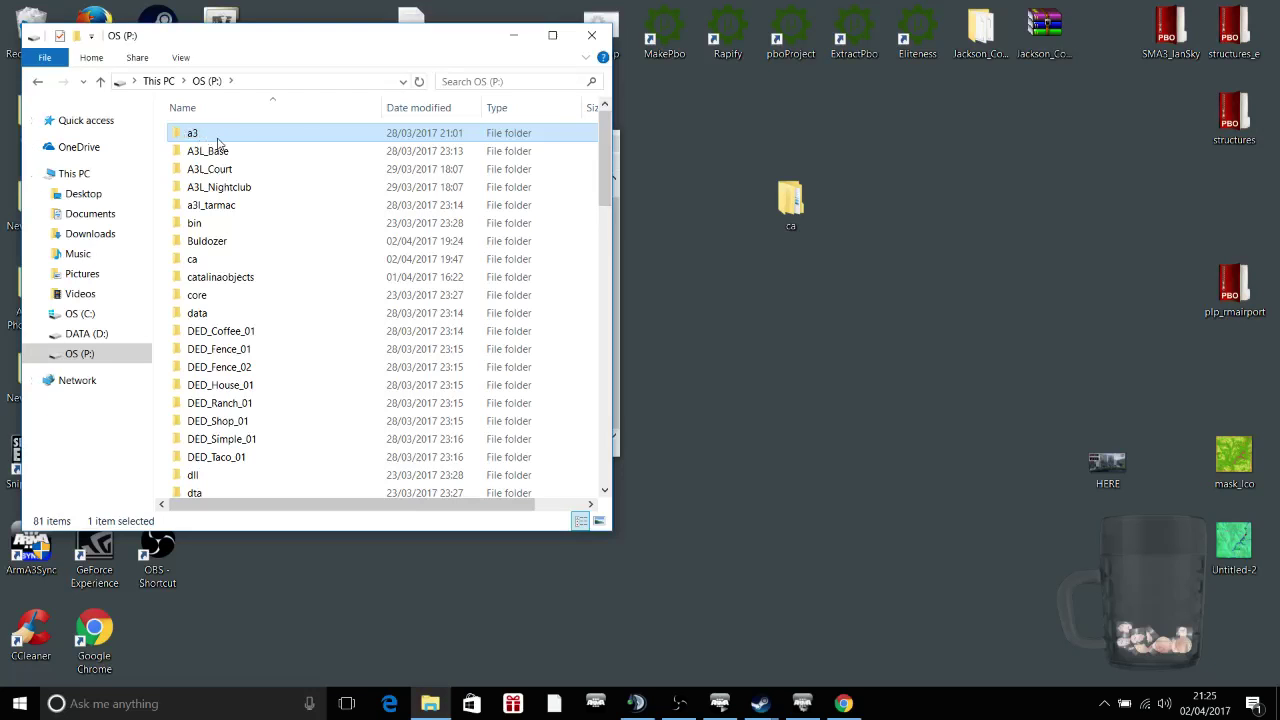
pyautogui.click(513, 35)
# Switch back to Chrome and copy the web address of the PboDll Files page
pyautogui.click(844, 703)
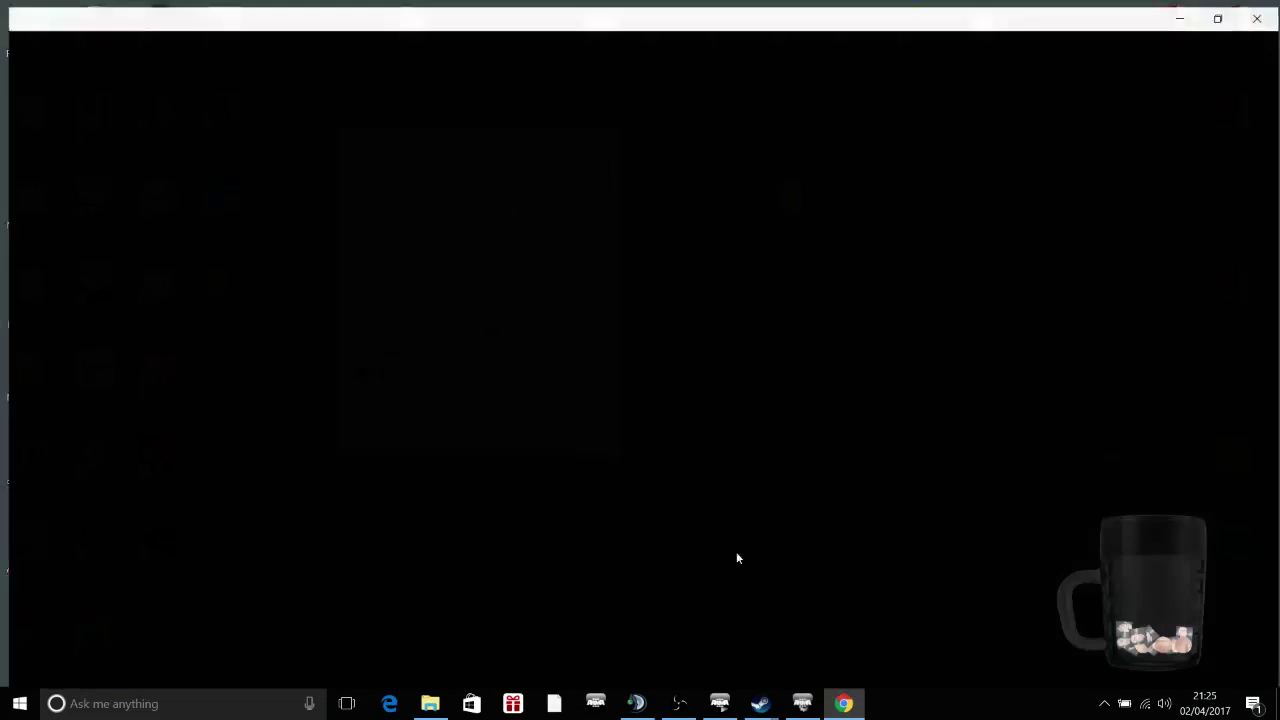
pyautogui.click(330, 40)
pyautogui.rightClick(333, 40)
pyautogui.click(375, 96)
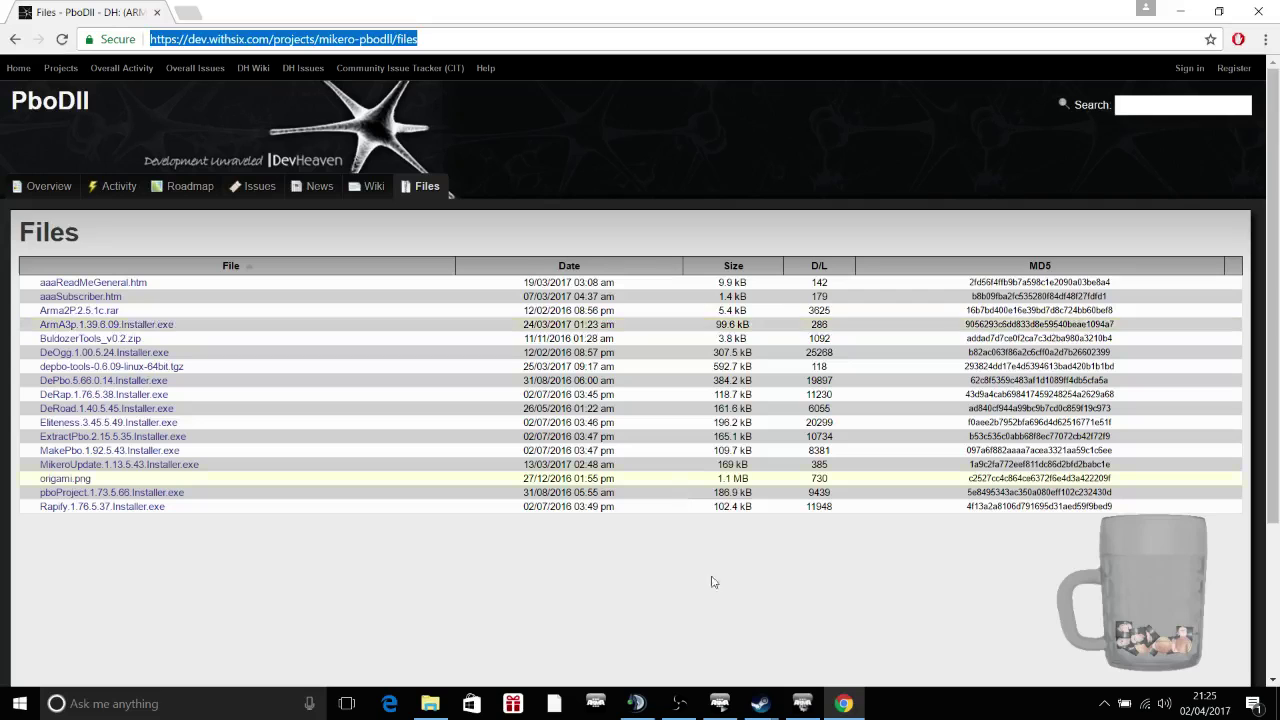
# Open the streamer's Twitch channel in a new tab and post the copied PboDll Files link in its chat
pyautogui.click(193, 8)
pyautogui.write('t')
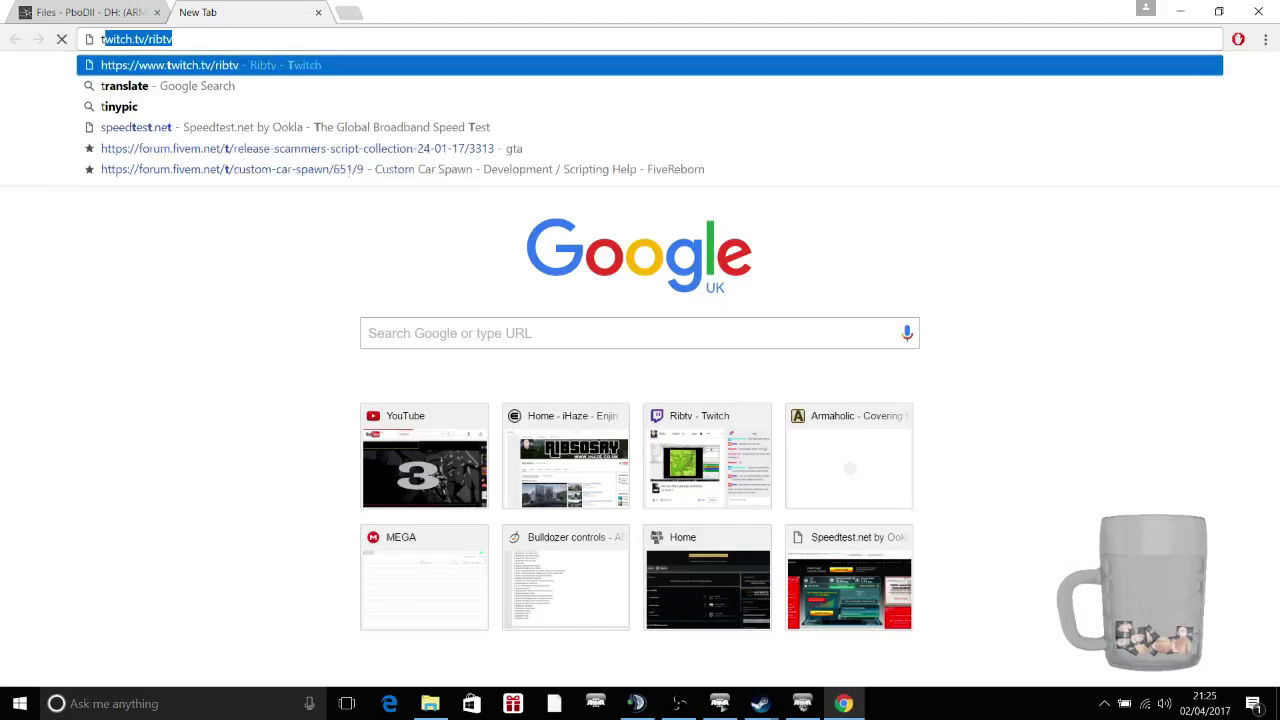
pyautogui.press('Return')
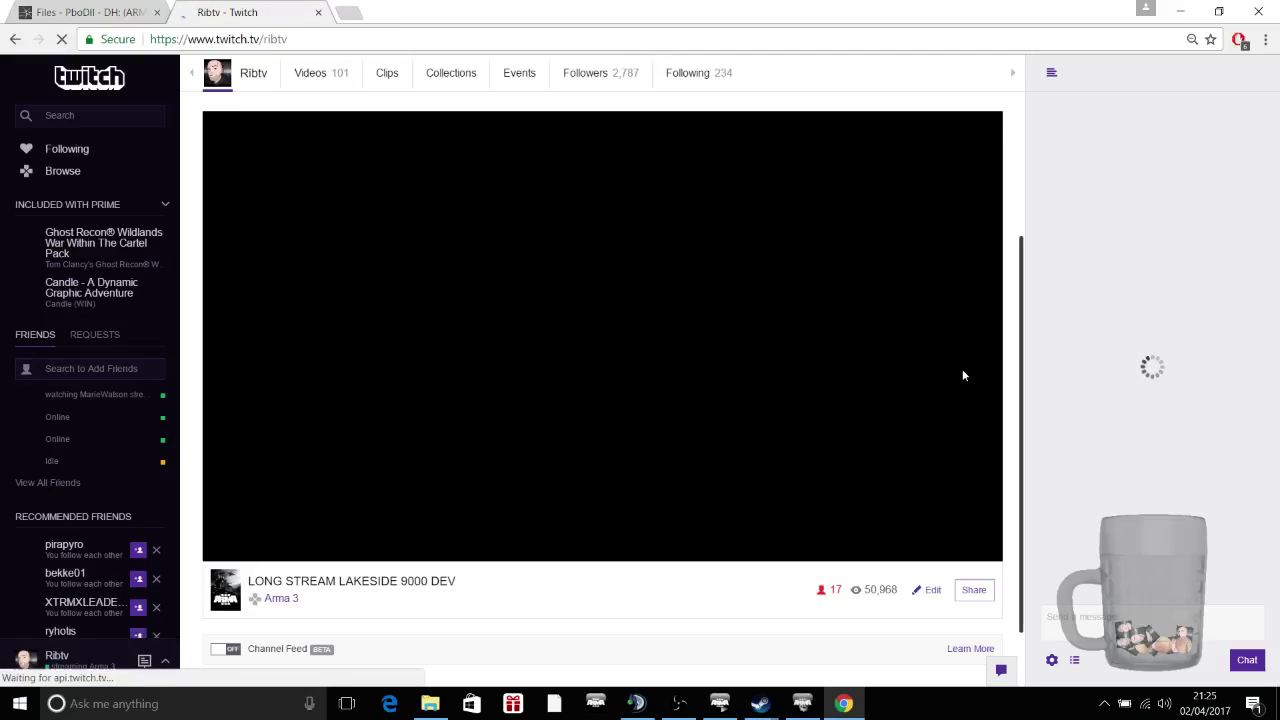
pyautogui.scroll(-2, 700, 400)
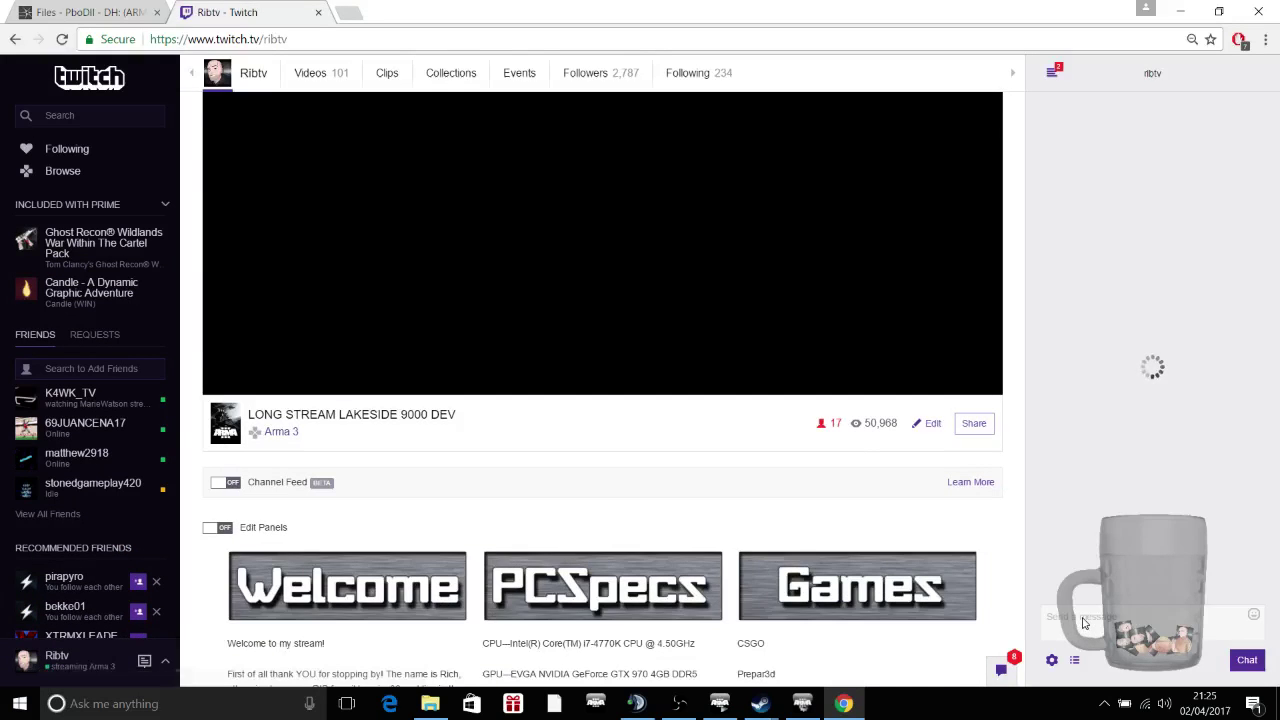
pyautogui.rightClick(1084, 628)
pyautogui.click(1135, 469)
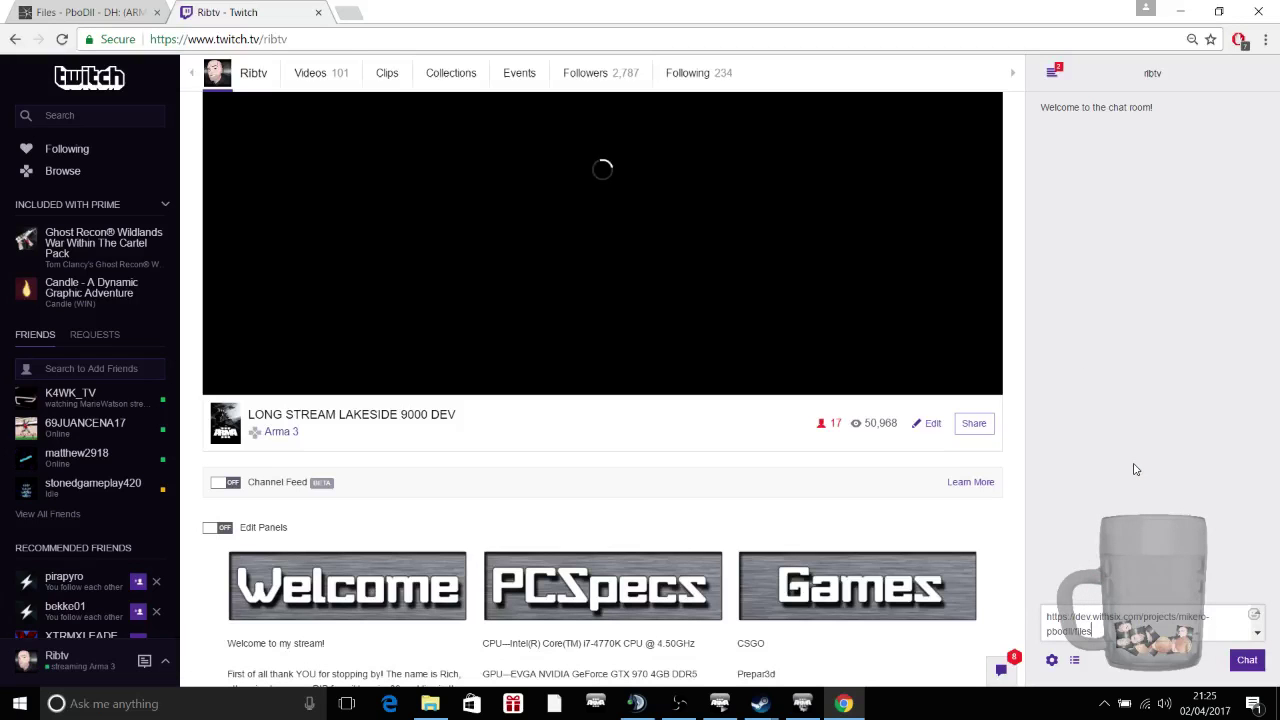
pyautogui.press('Return')
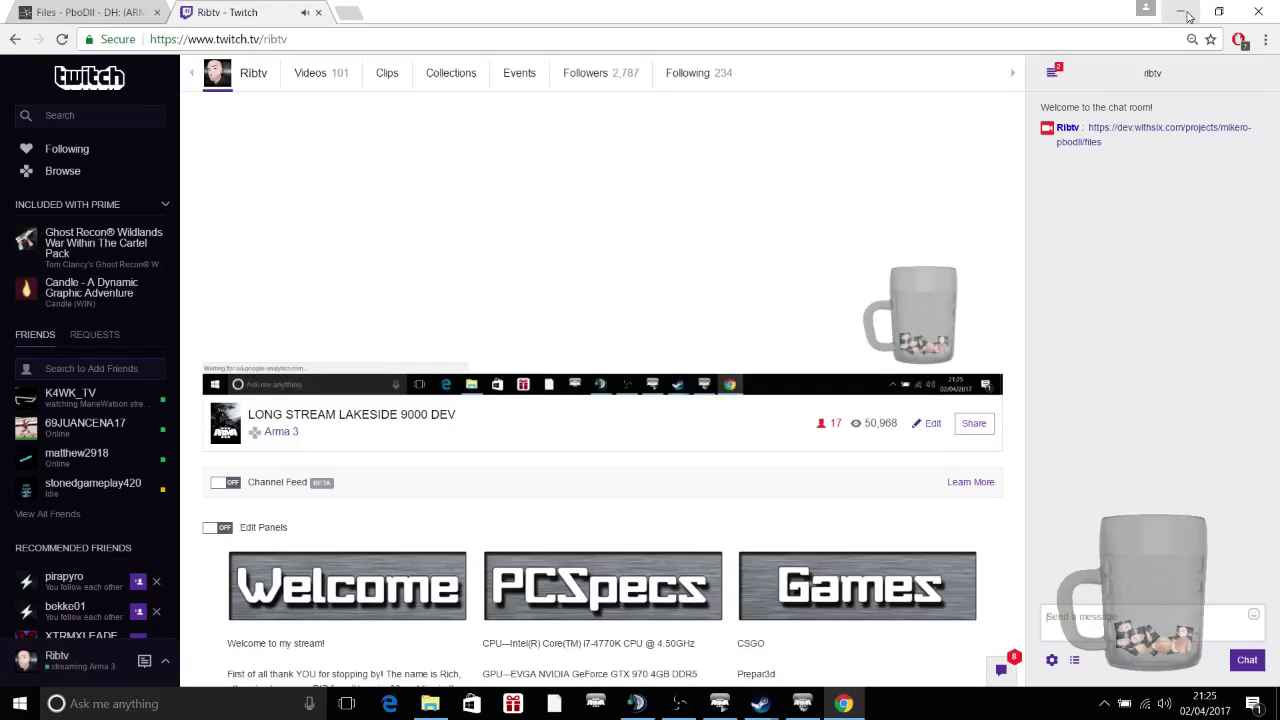
# Minimize Chrome, start the Project Drive tool in Arma 3 Tools, and briefly revisit the Twitch channel page
pyautogui.click(1181, 11)
pyautogui.click(380, 409)
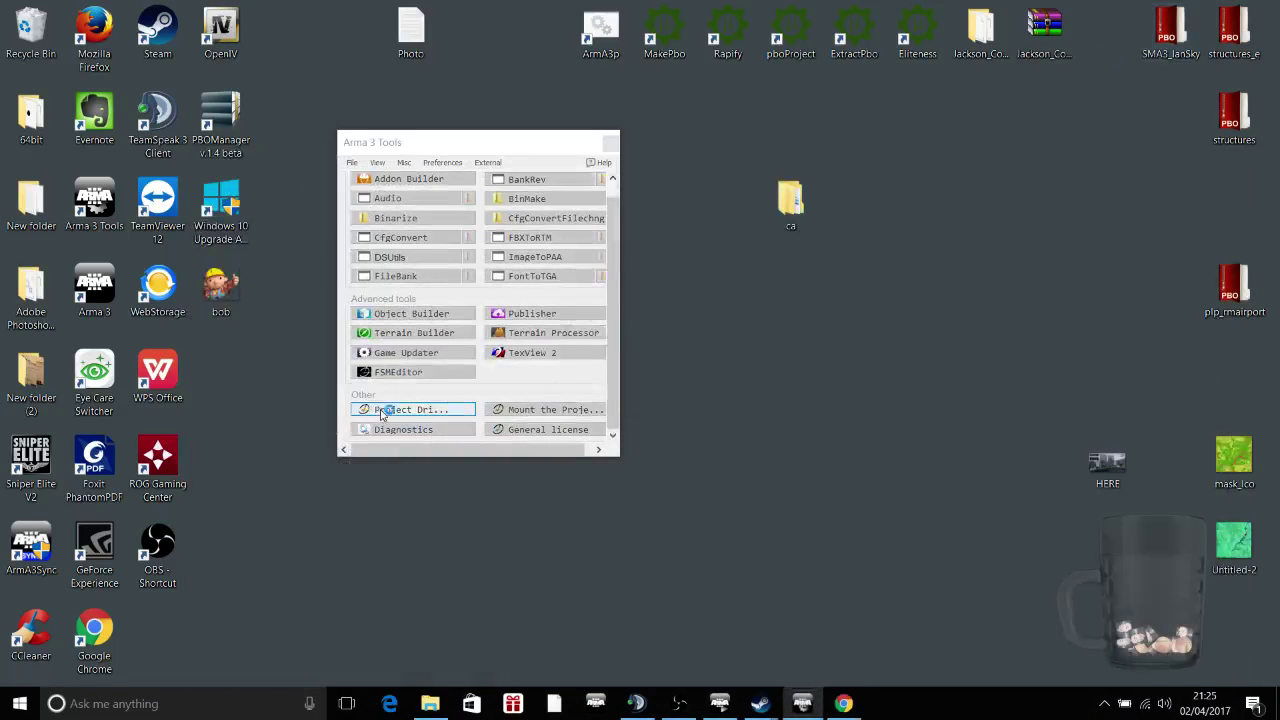
pyautogui.click(641, 404)
pyautogui.click(843, 703)
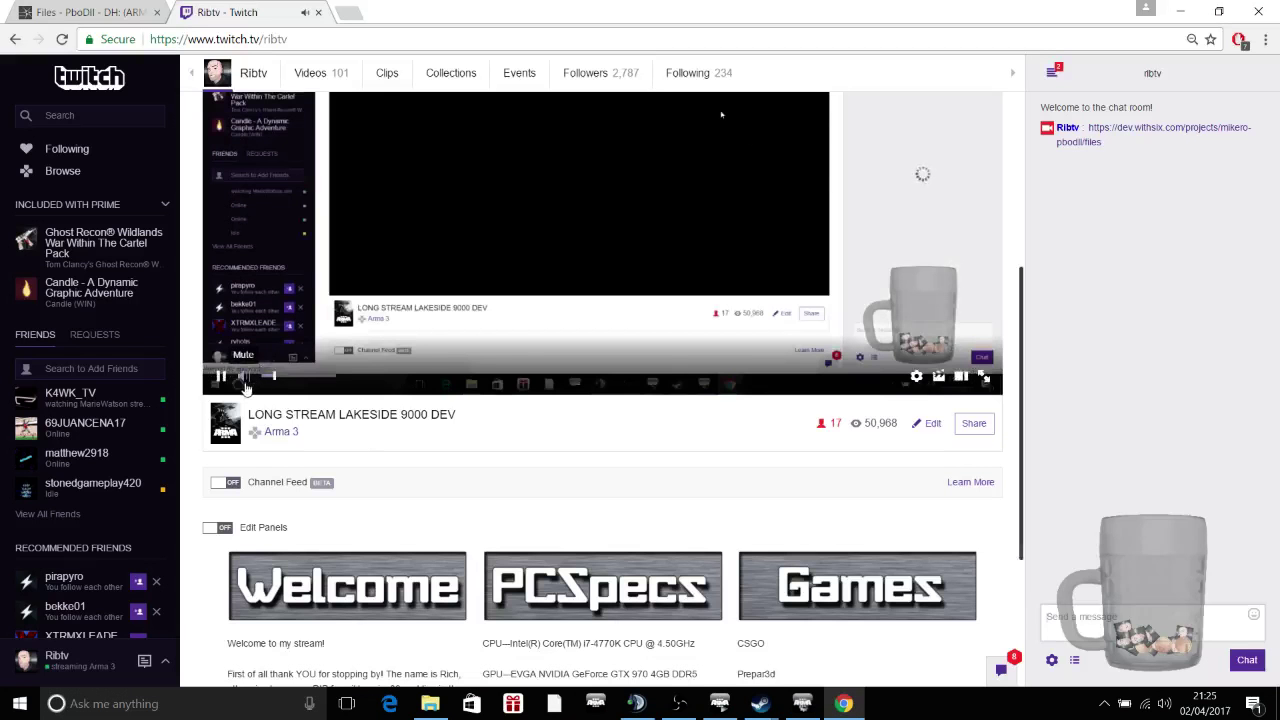
pyautogui.click(843, 703)
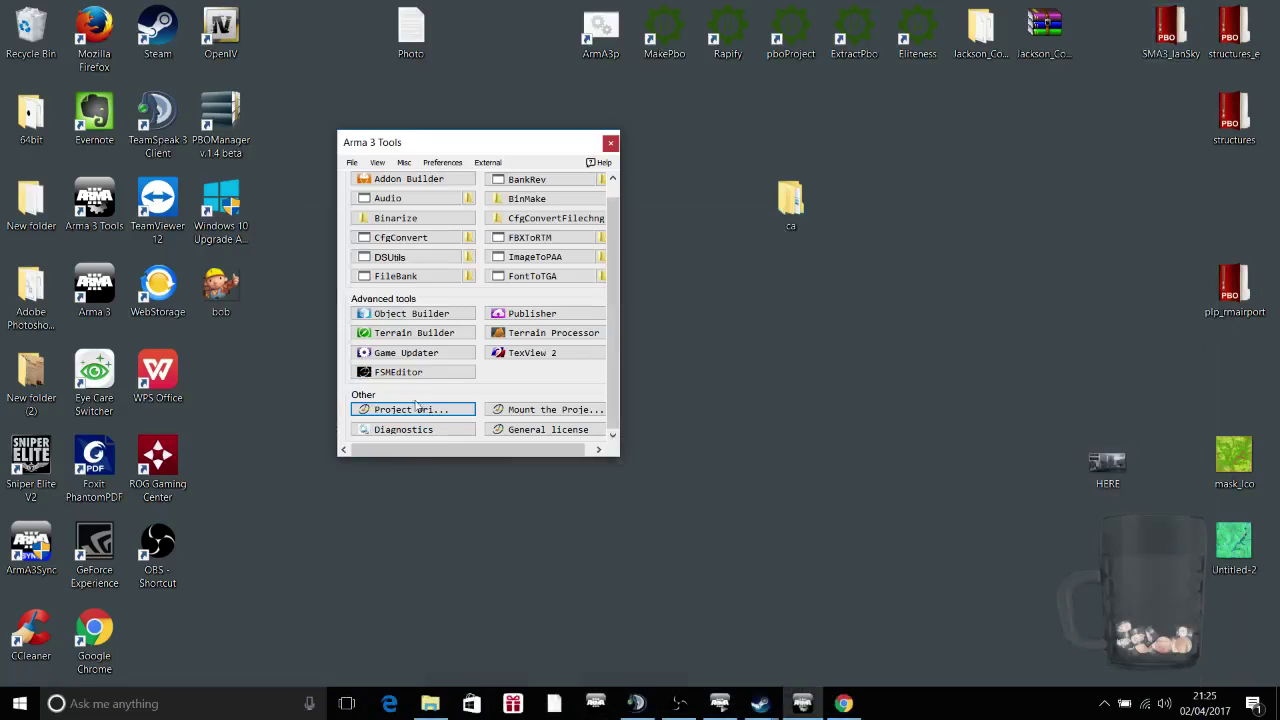
# Point out the ArmA3p shortcut on the desktop, view the P drive's folders in File Explorer, and close that window
pyautogui.click(600, 35)
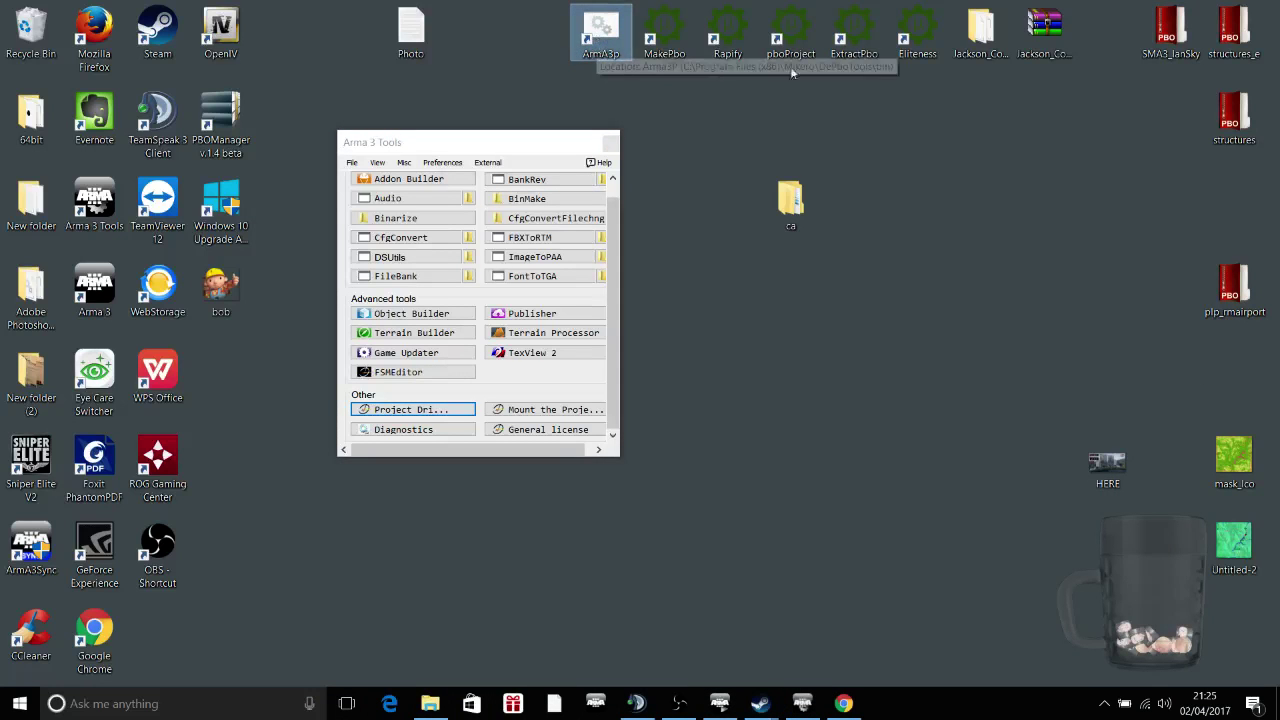
pyautogui.click(433, 703)
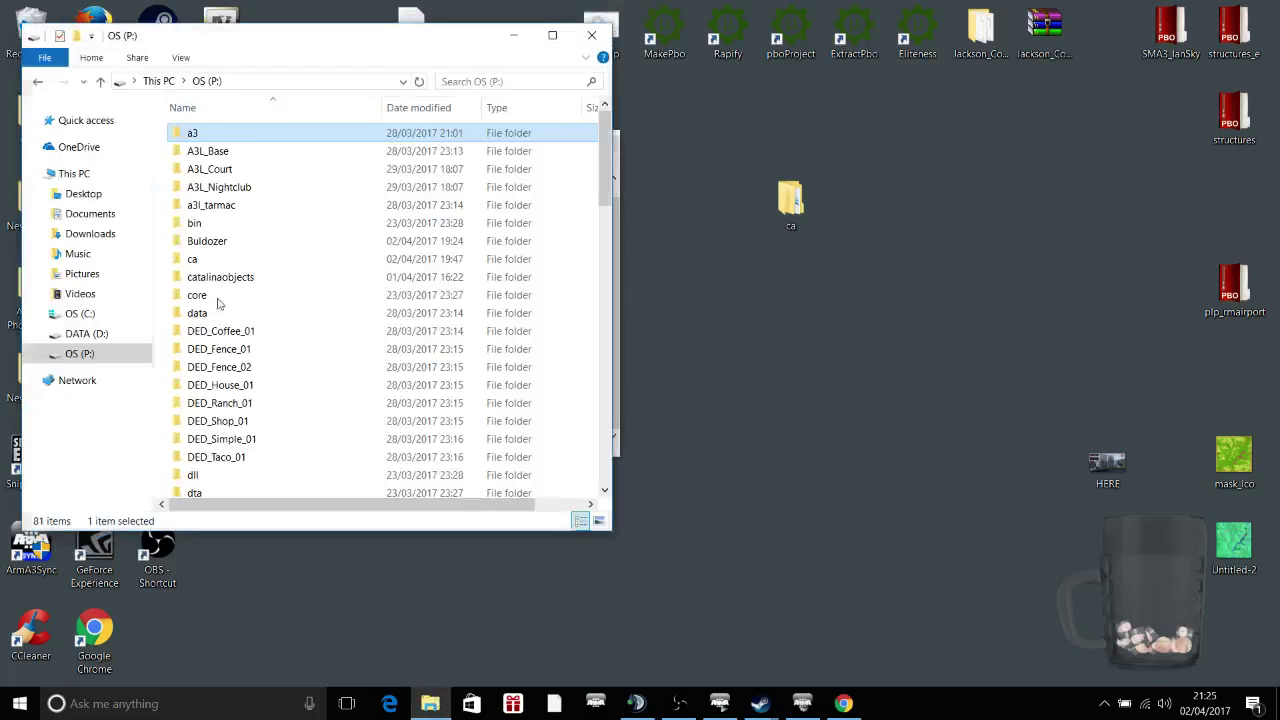
pyautogui.click(595, 40)
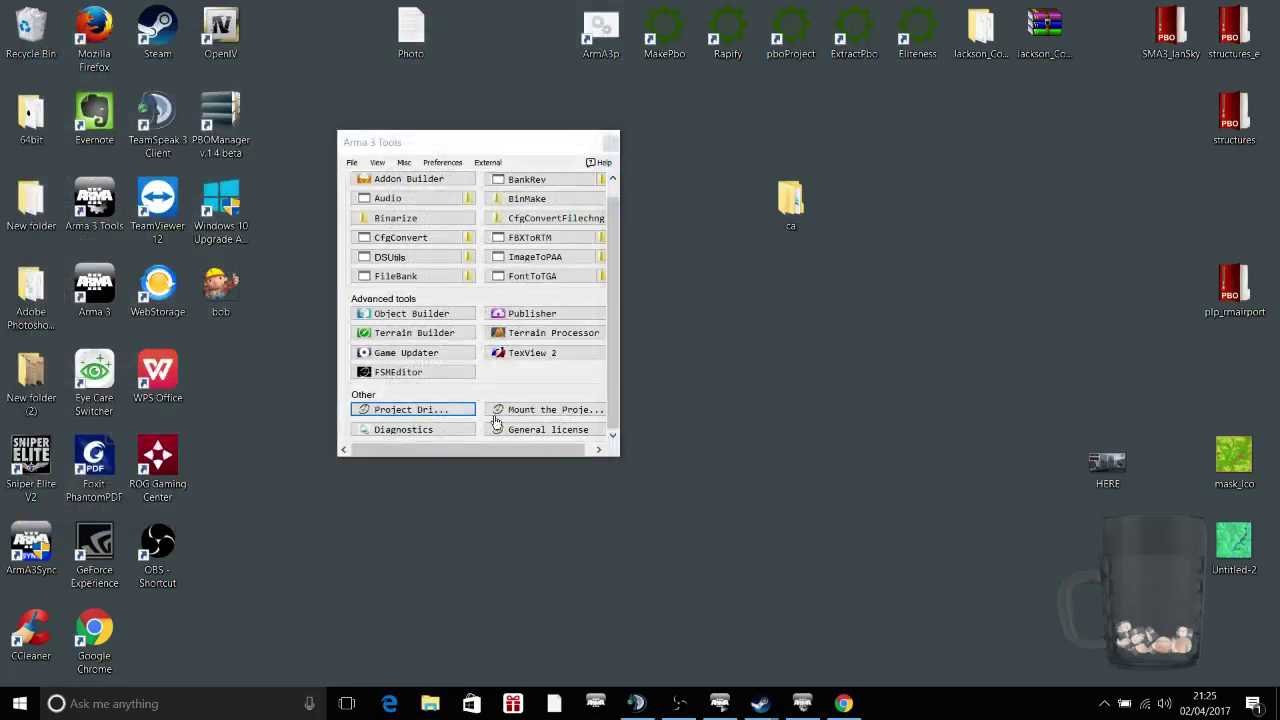
# Launch Terrain Builder from Arma 3 Tools, dismiss the Buldozer message, and close the program again
pyautogui.click(440, 337)
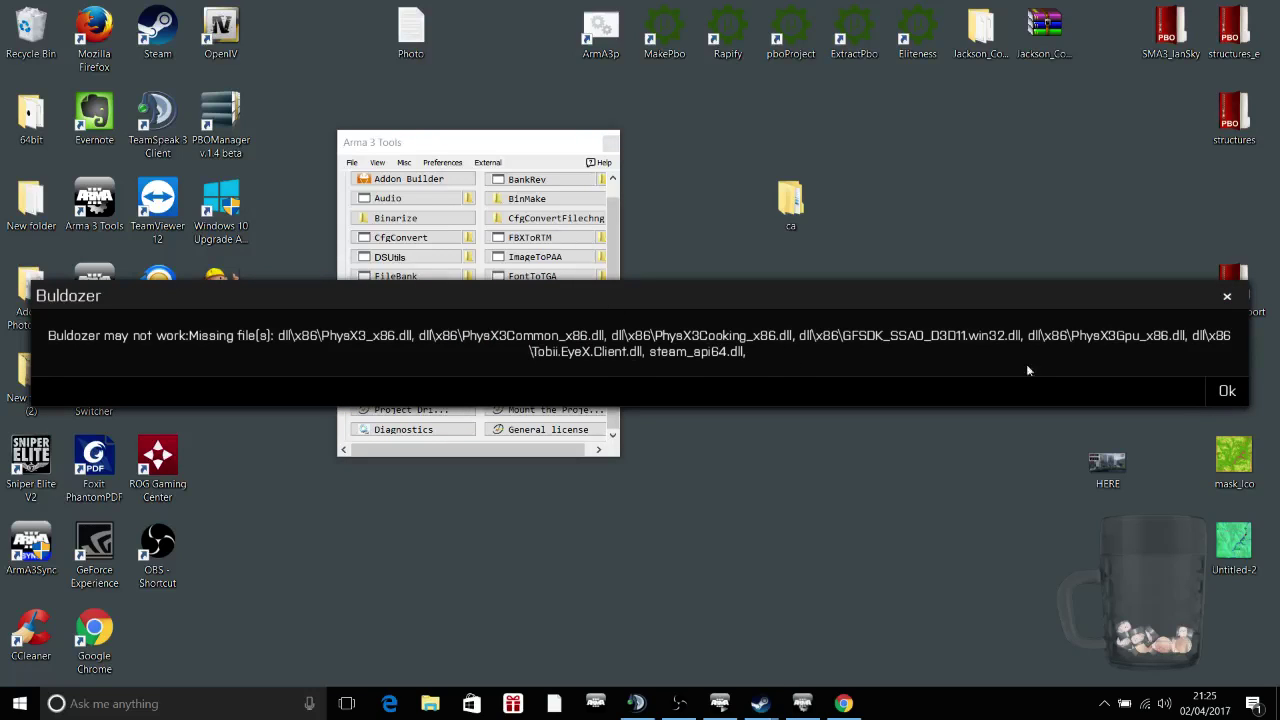
pyautogui.click(1228, 392)
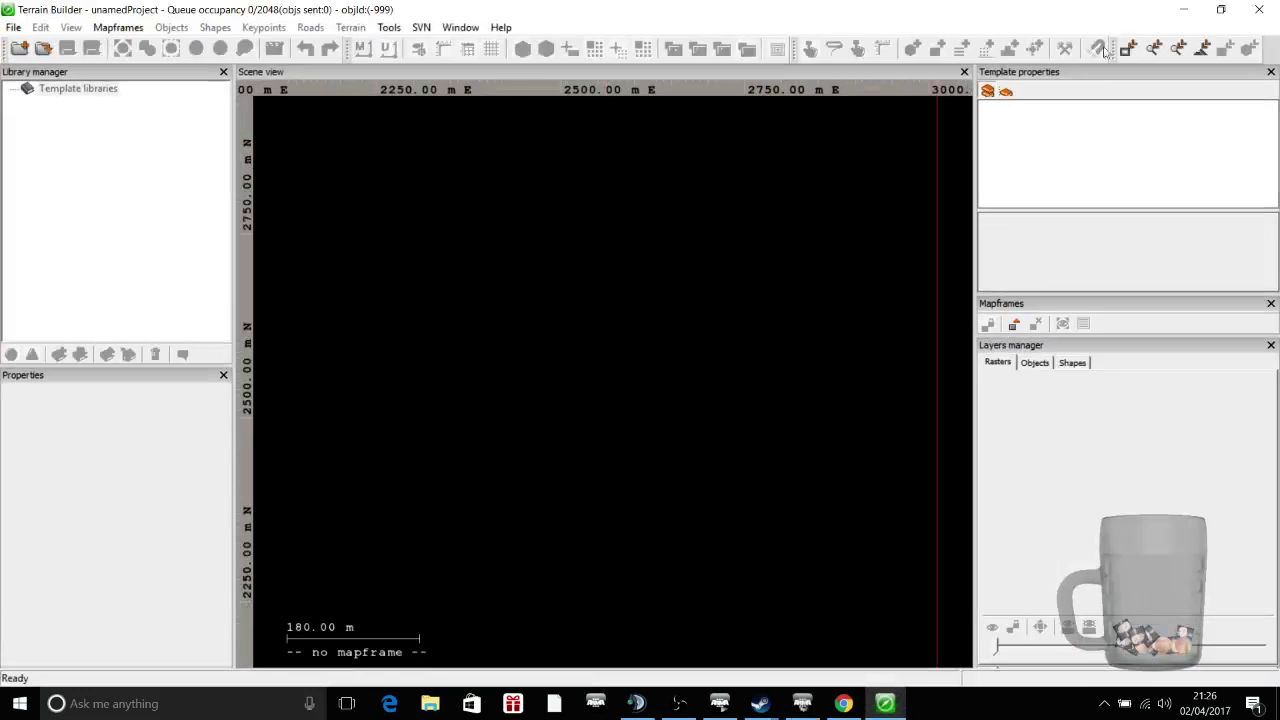
pyautogui.click(1259, 9)
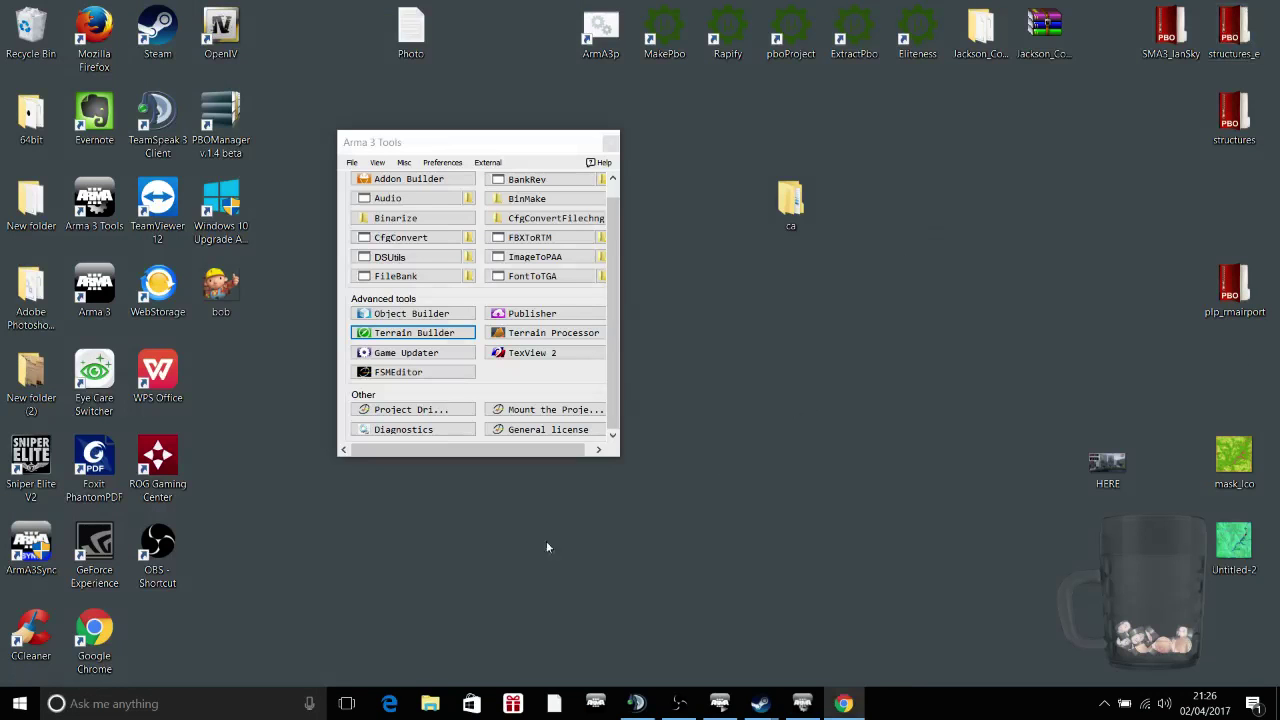
pyautogui.click(18, 704)
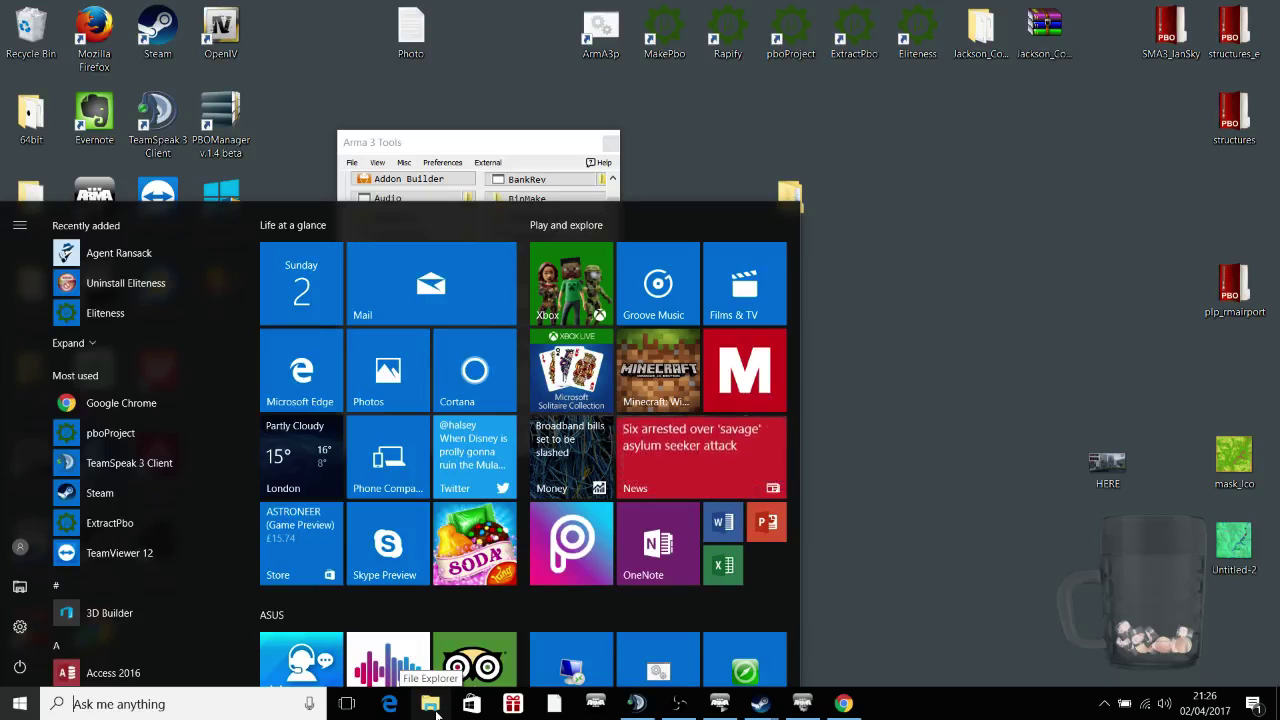
pyautogui.click(700, 162)
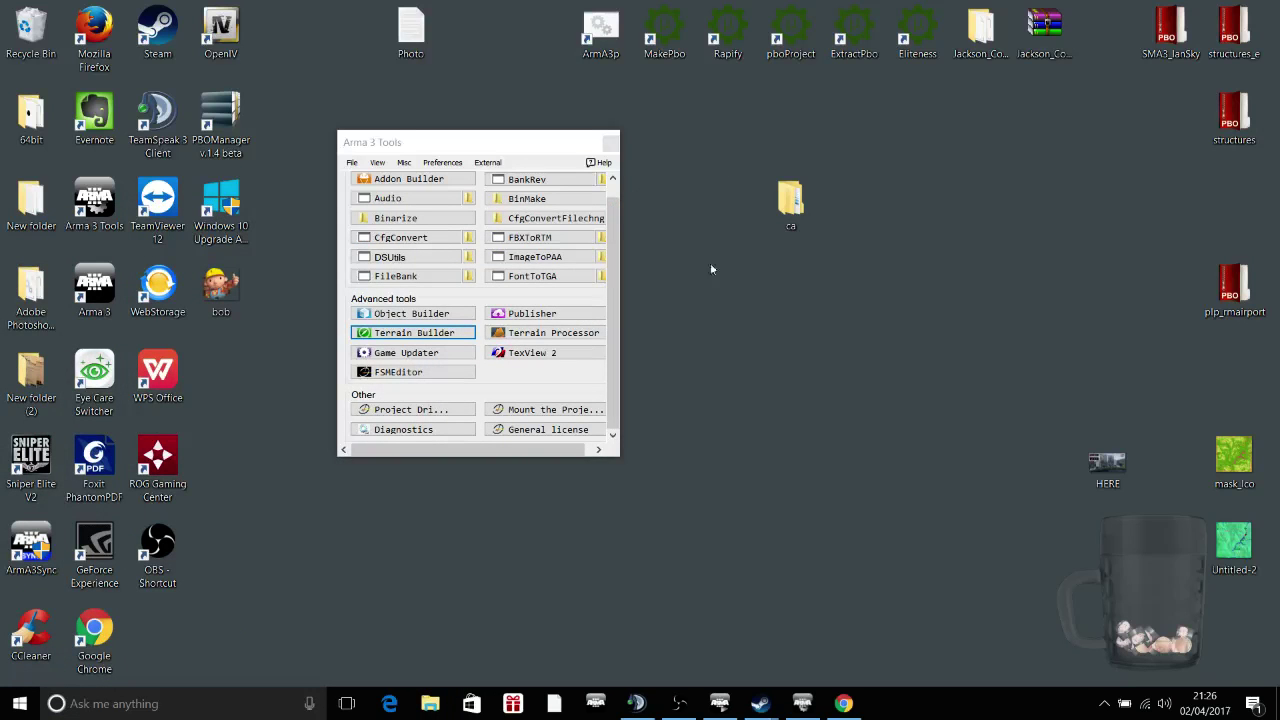
# Open the TerrainBuilder folder in D:\Steam\steamapps\common\Arma 3 Tools in a new File Explorer window
pyautogui.press('super+e')
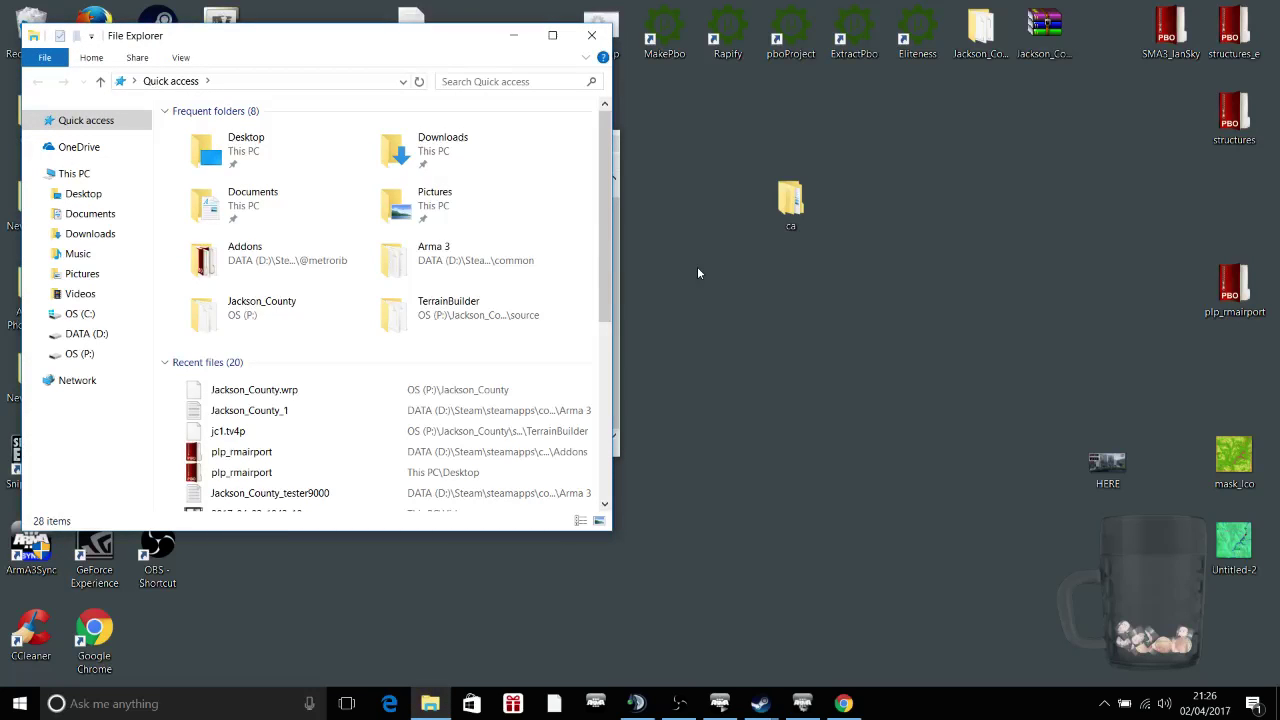
pyautogui.click(77, 354)
pyautogui.click(80, 334)
pyautogui.click(224, 142)
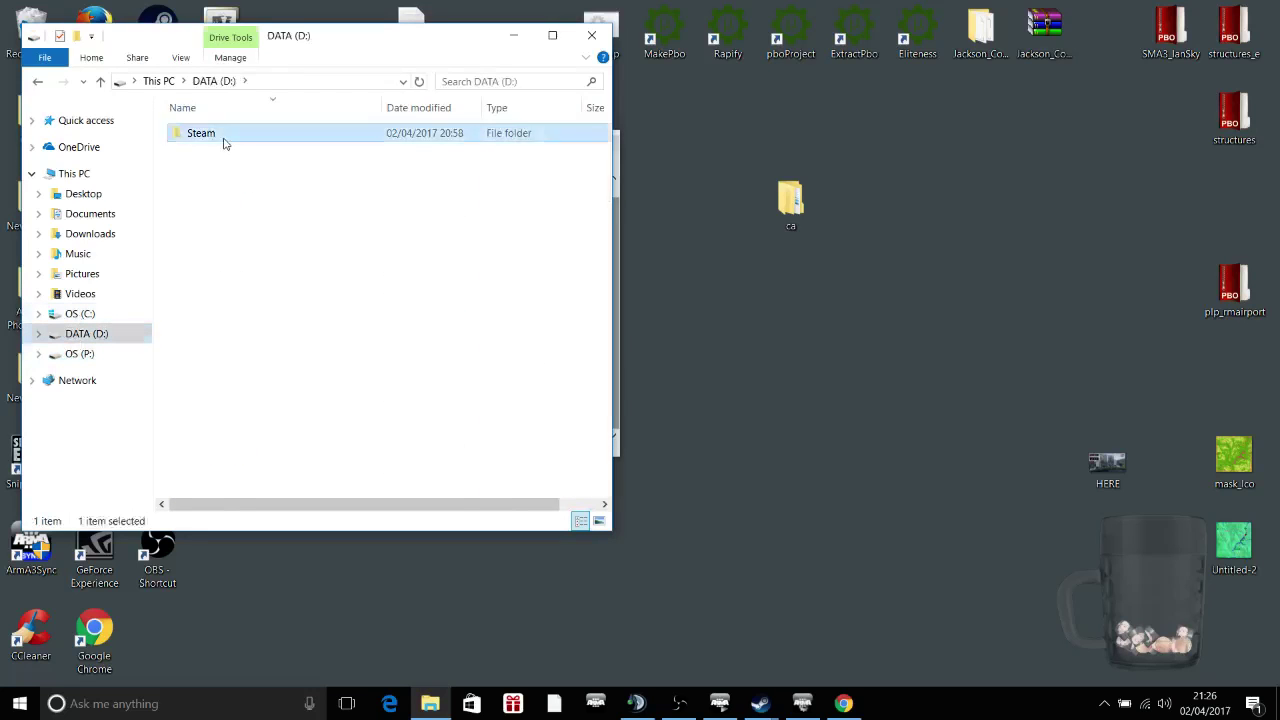
pyautogui.doubleClick(224, 142)
pyautogui.doubleClick(244, 457)
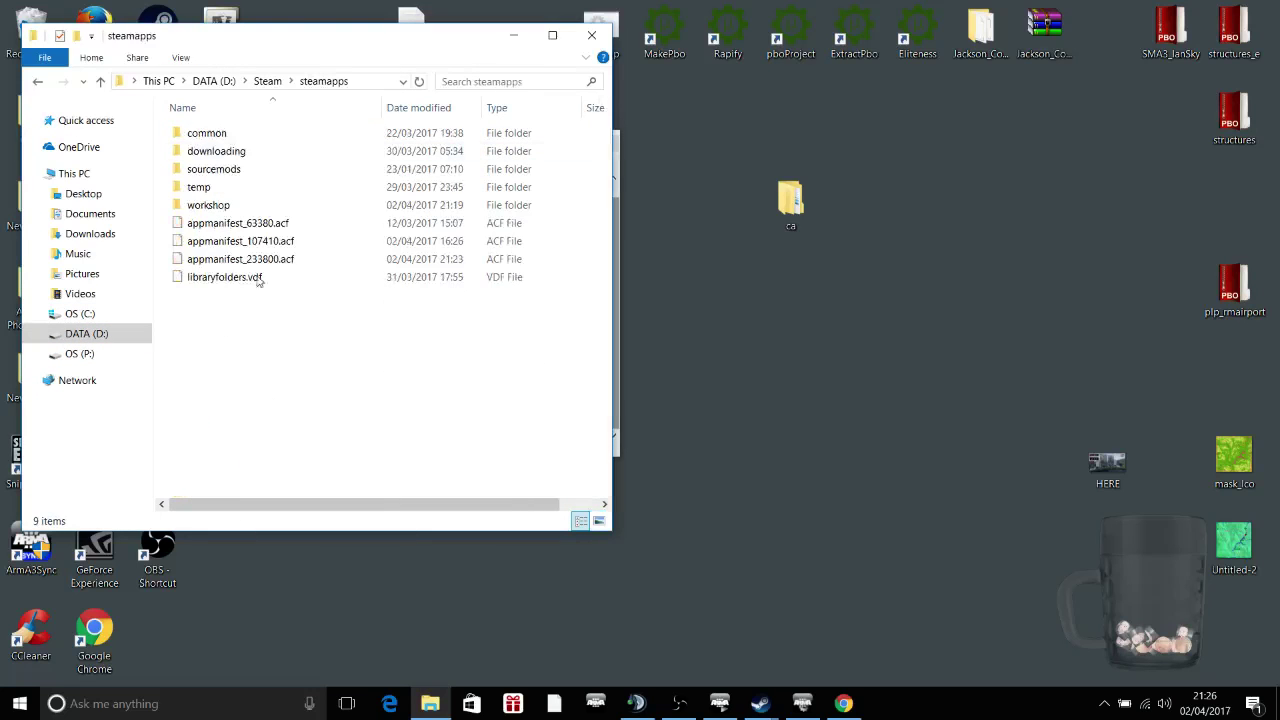
pyautogui.doubleClick(229, 139)
pyautogui.scroll(-3, 237, 217)
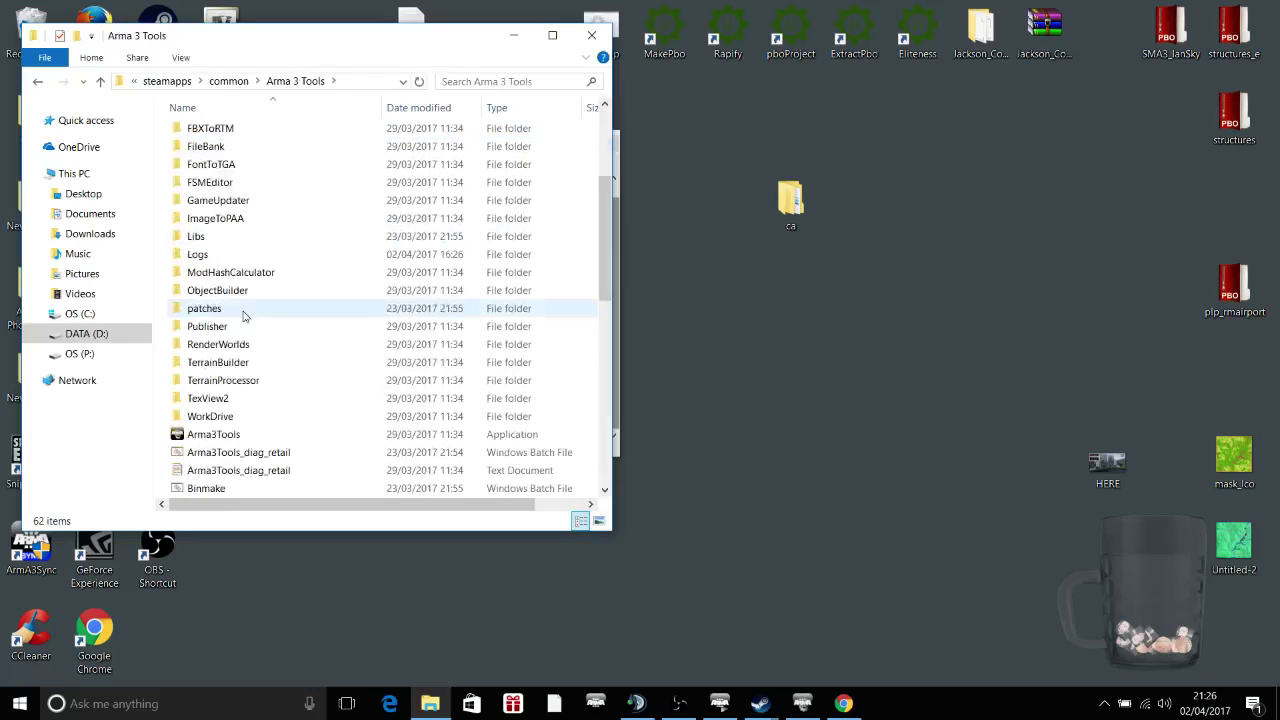
pyautogui.doubleClick(230, 360)
pyautogui.scroll(-4, 237, 193)
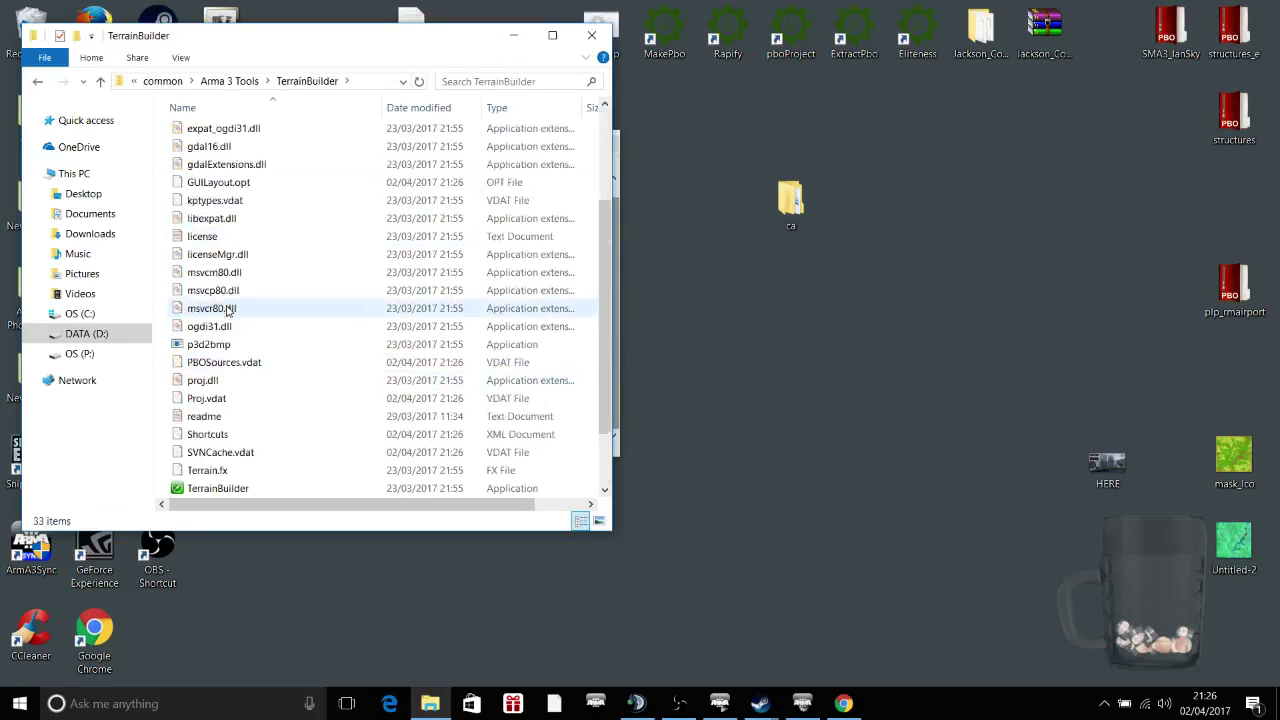
# Point out the TerrainBuilder application in its folder, close the window, and locate its tile in the Start menu
pyautogui.doubleClick(240, 415)
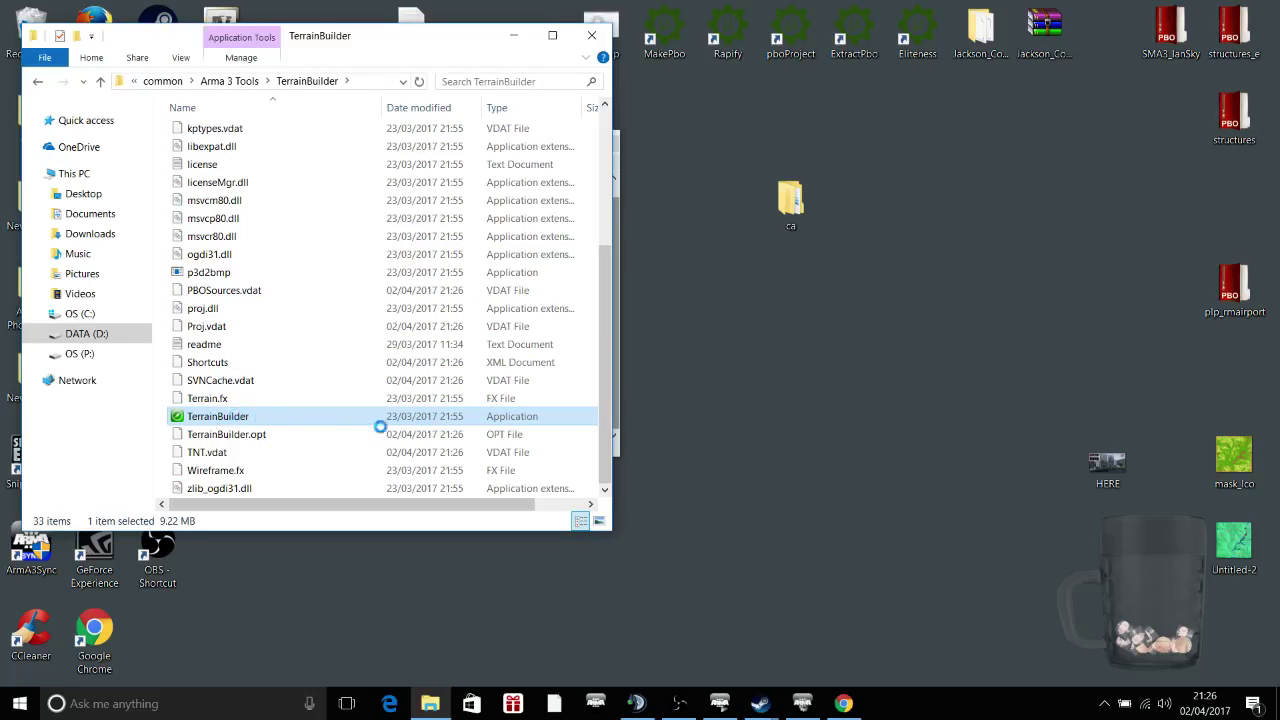
pyautogui.rightClick(212, 418)
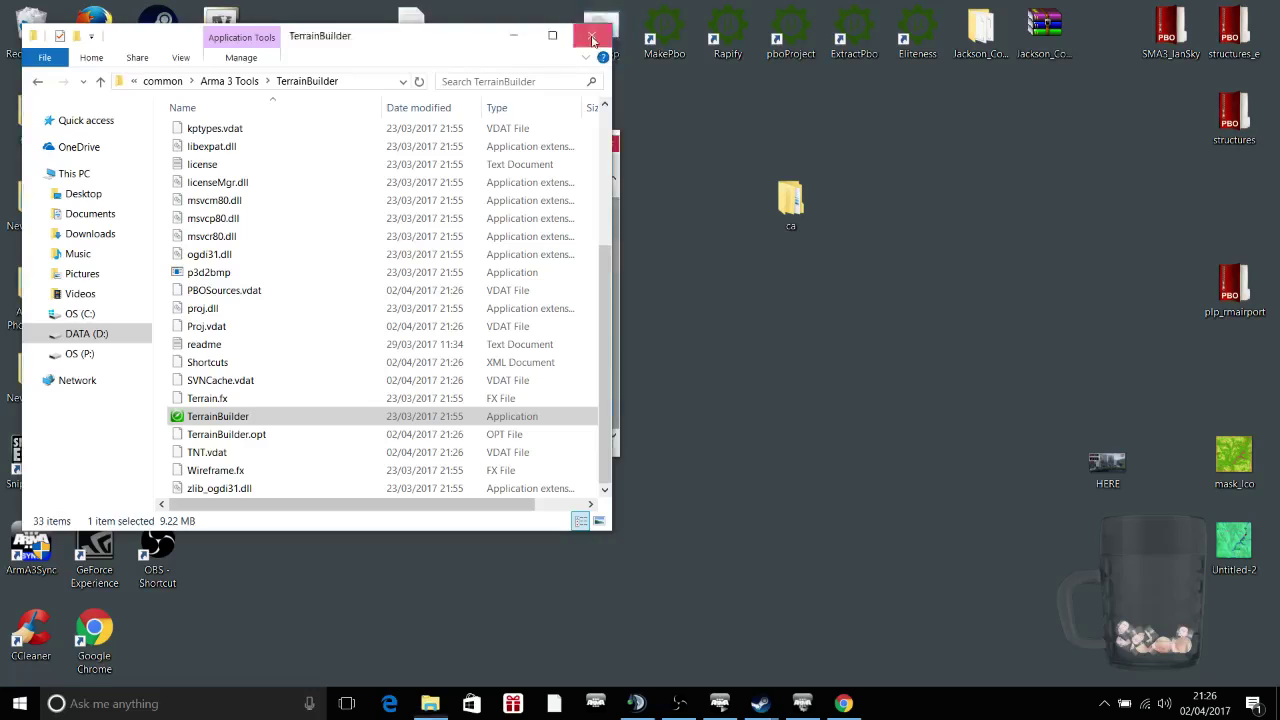
pyautogui.click(592, 37)
pyautogui.click(20, 703)
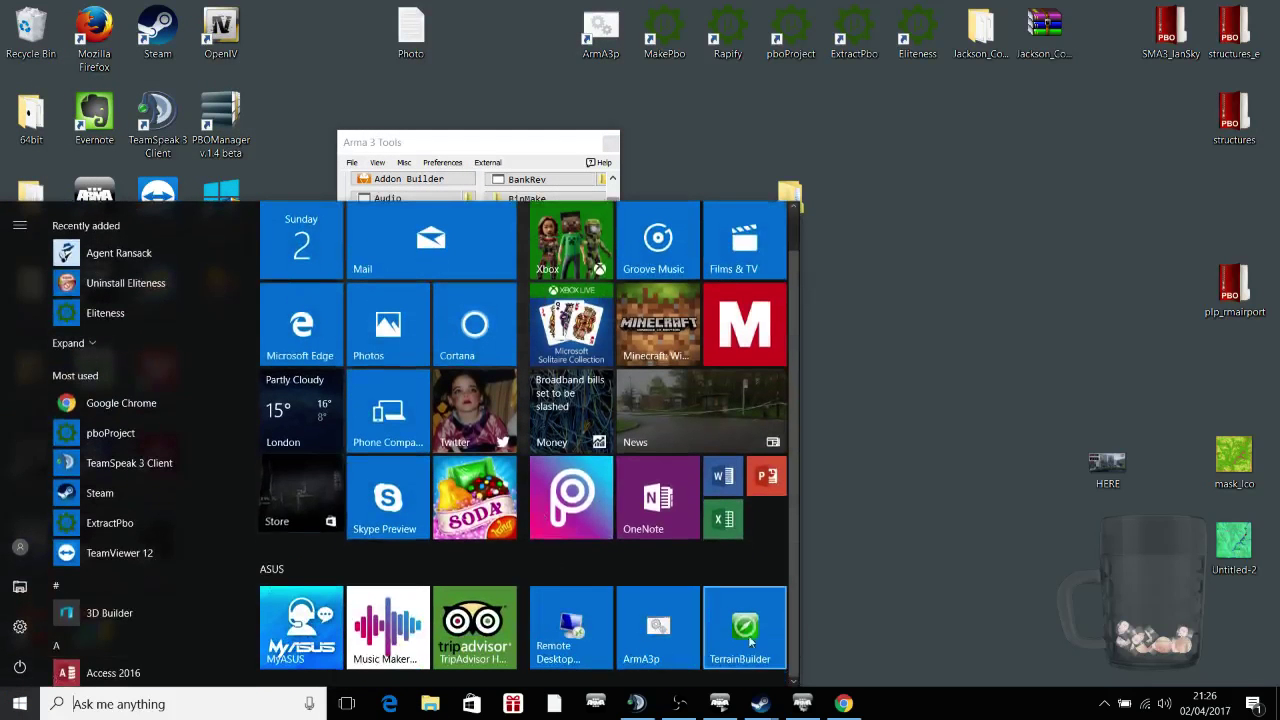
pyautogui.click(945, 561)
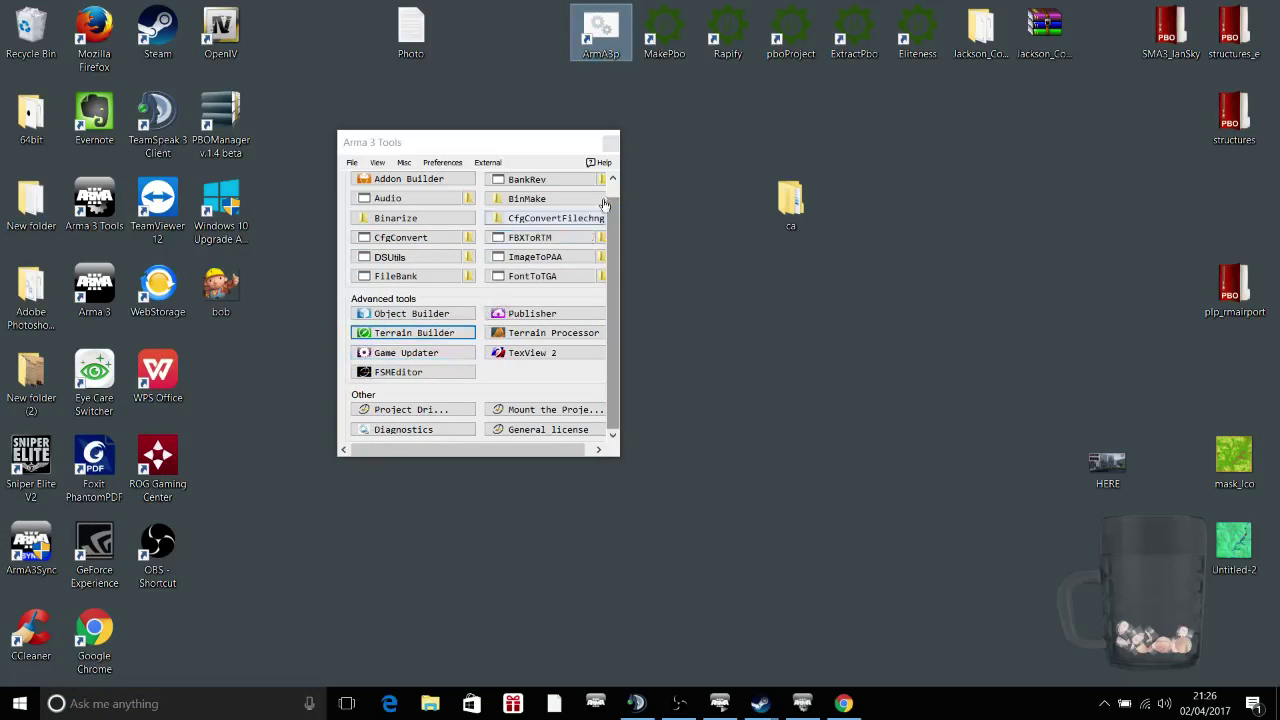
# Close Arma 3 Tools and launch TerrainBuilder from its pinned Start shortcut
pyautogui.click(610, 143)
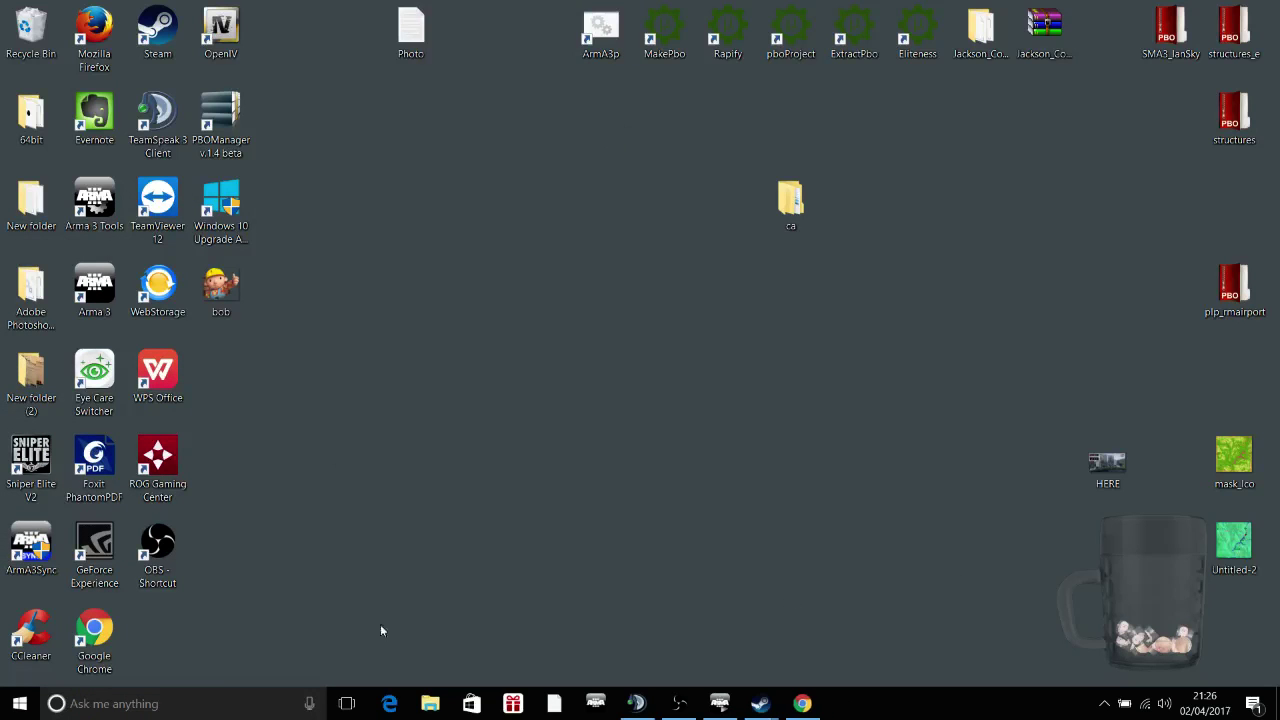
pyautogui.press('super')
pyautogui.click(724, 637)
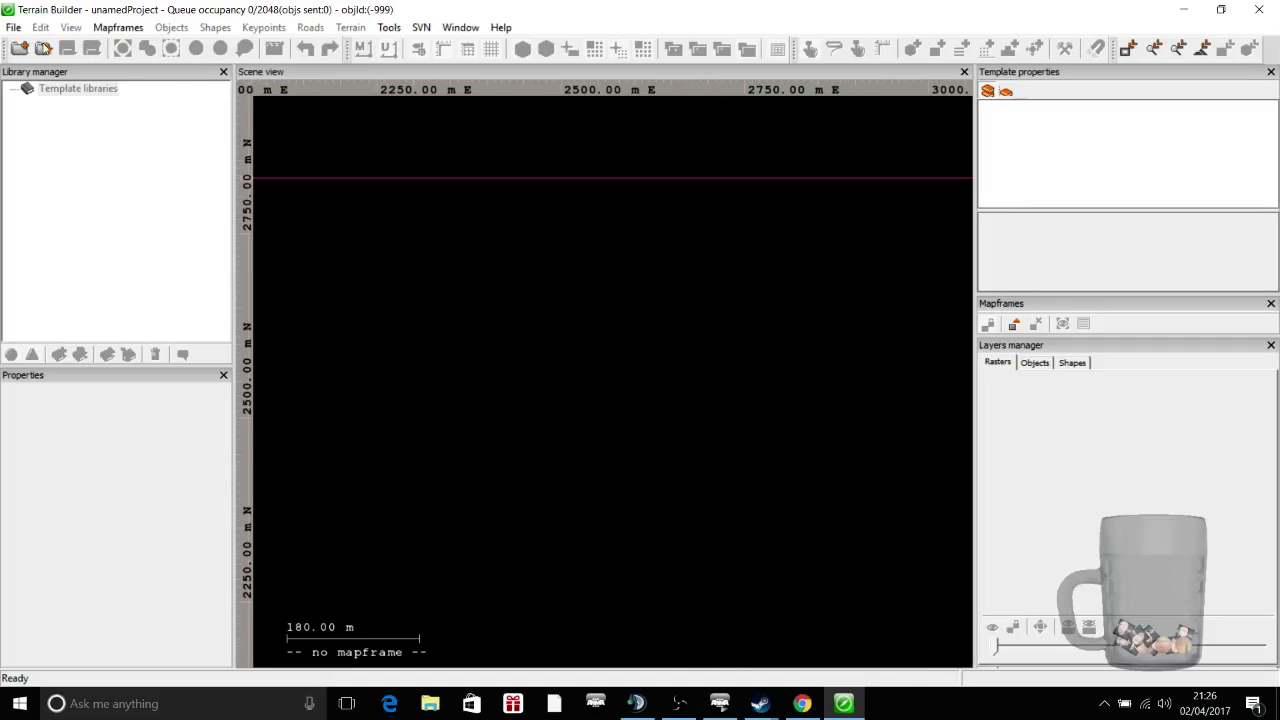
# Open the project jc1.tv4p from the Jackson_County\source\TerrainBuilder folder on the P drive
pyautogui.click(44, 50)
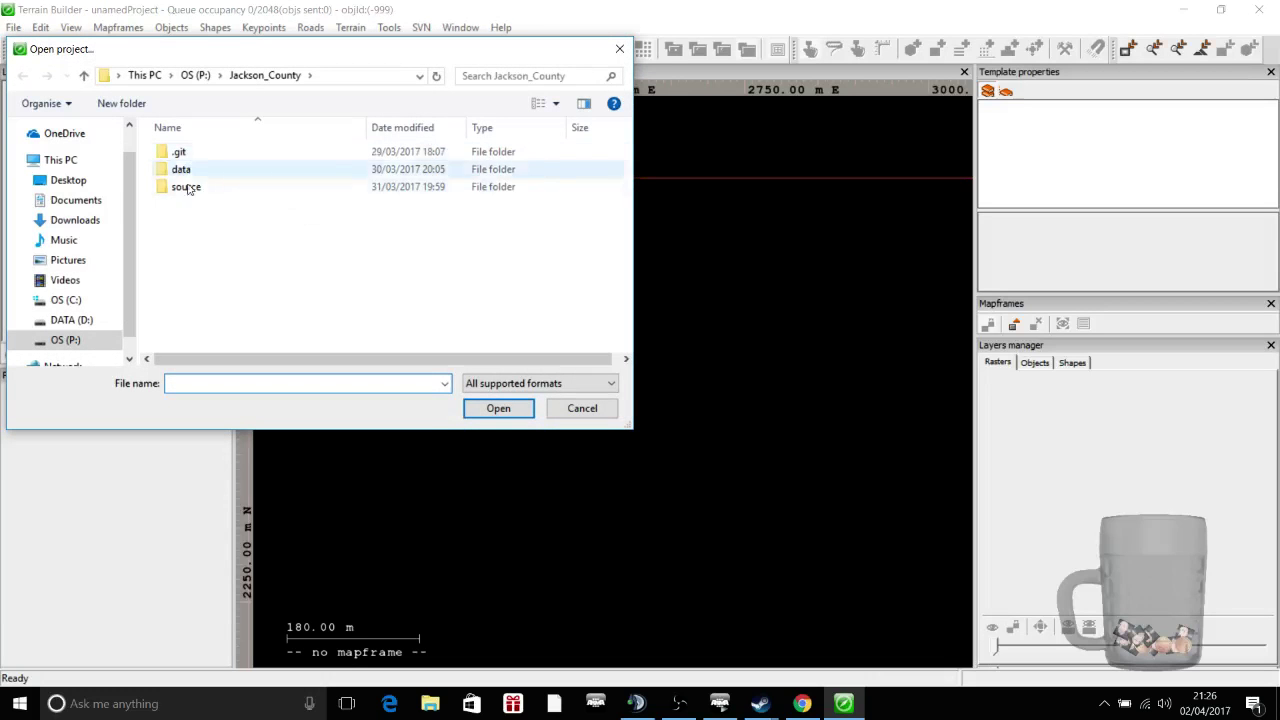
pyautogui.doubleClick(200, 188)
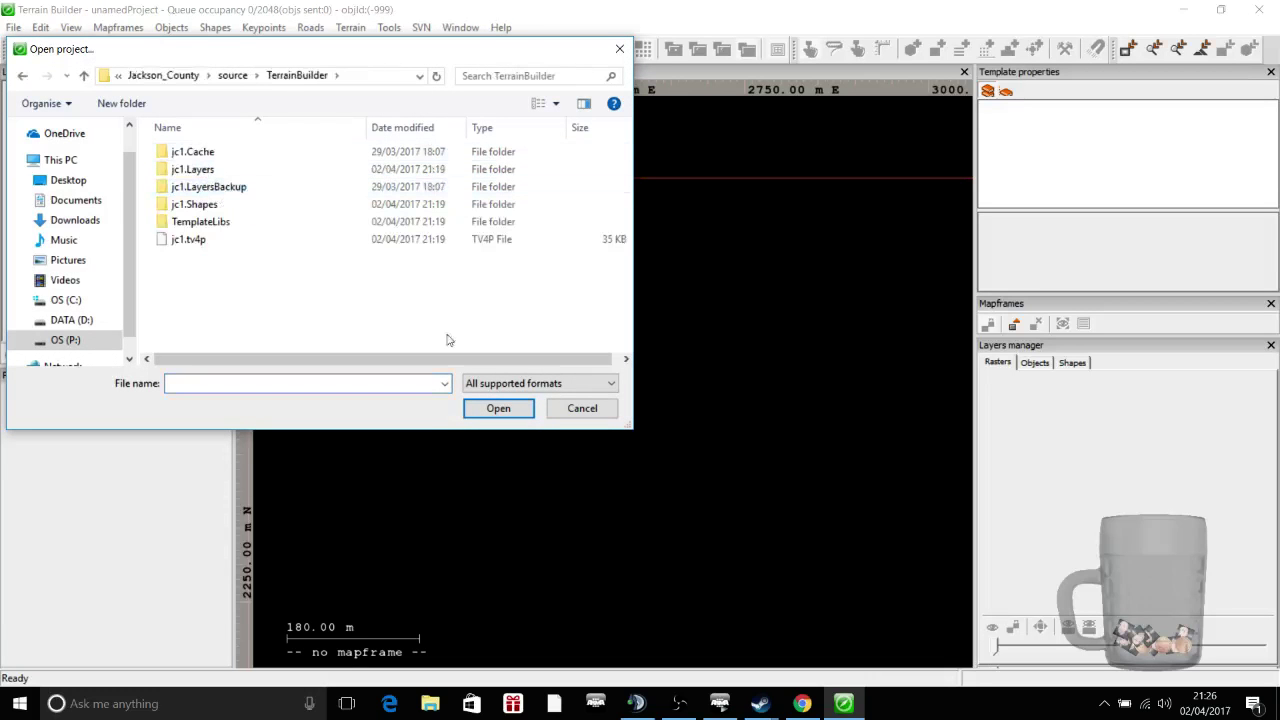
pyautogui.click(205, 240)
pyautogui.click(500, 409)
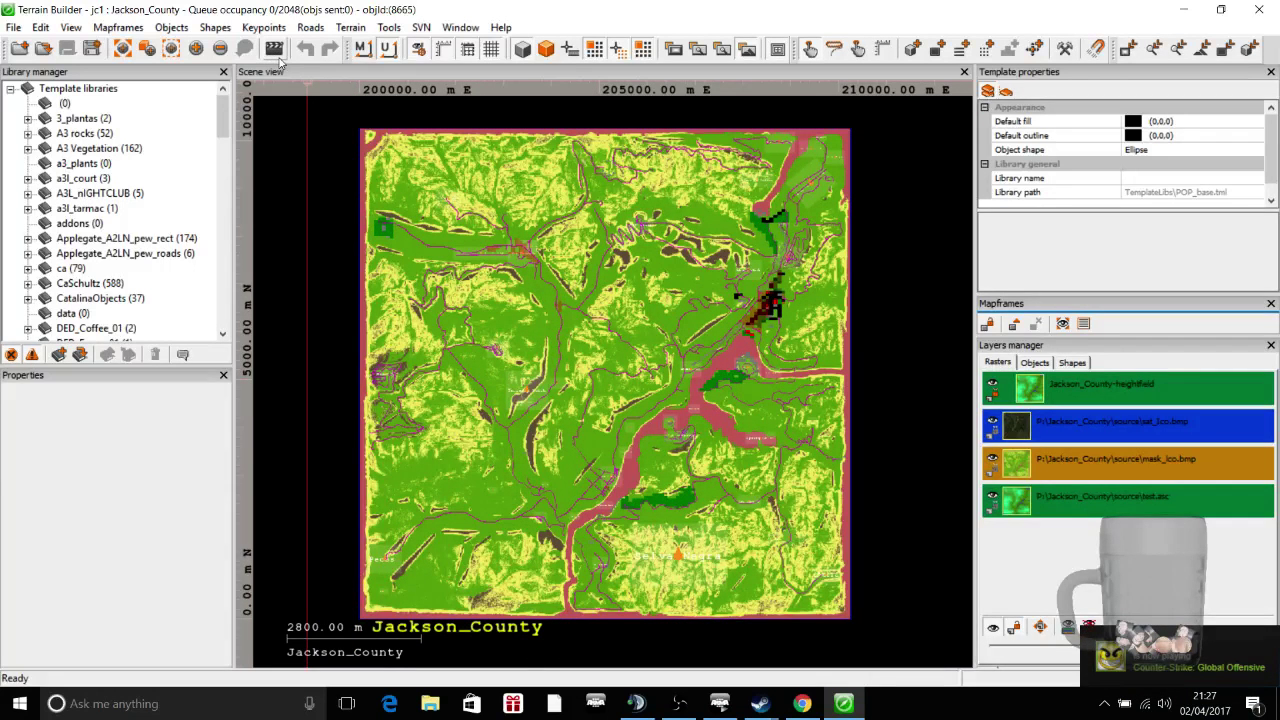
# Review the Buldozer executable path in the Terrain Builder preferences and leave the settings without saving
pyautogui.click(389, 28)
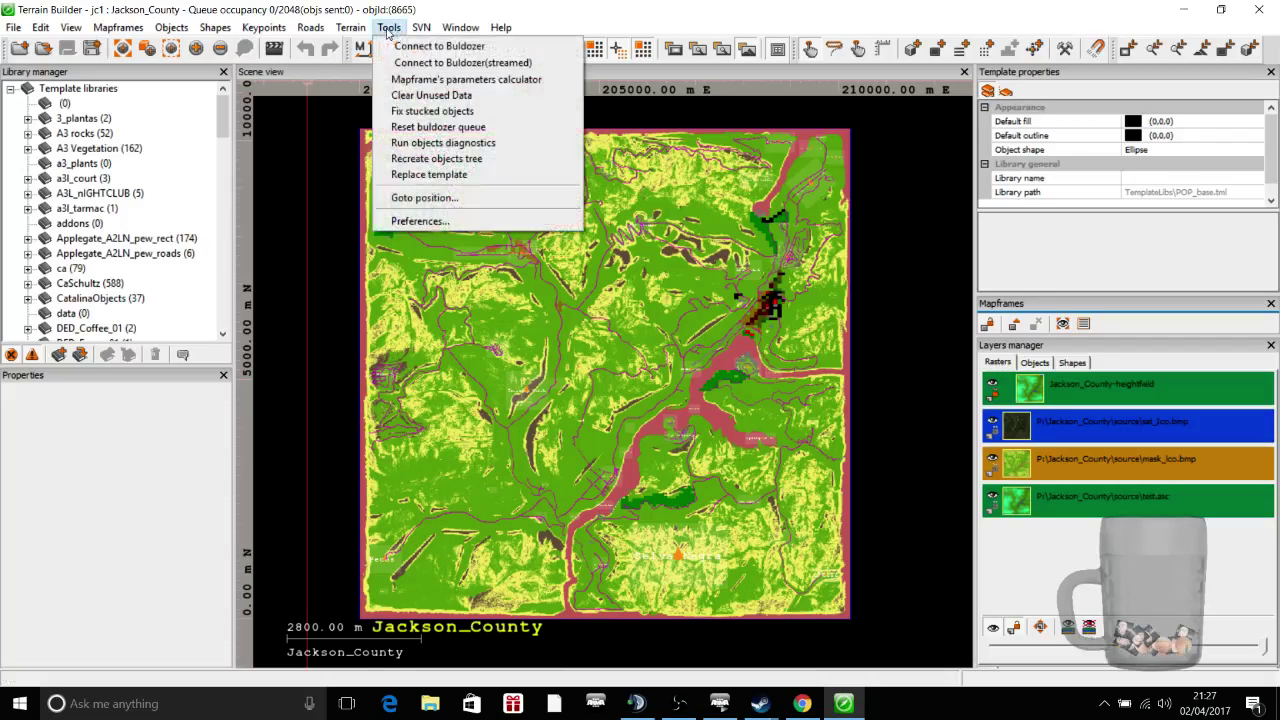
pyautogui.click(408, 226)
pyautogui.click(448, 276)
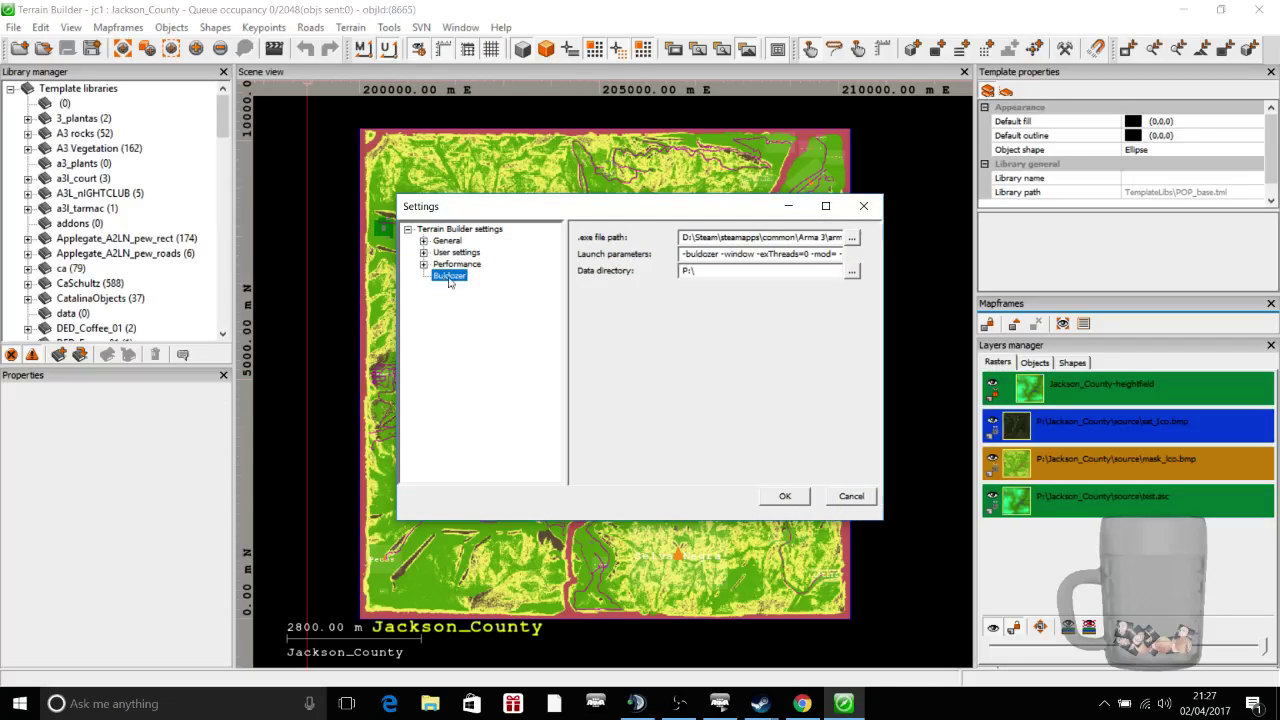
pyautogui.moveTo(697, 237); pyautogui.dragTo(819, 240)
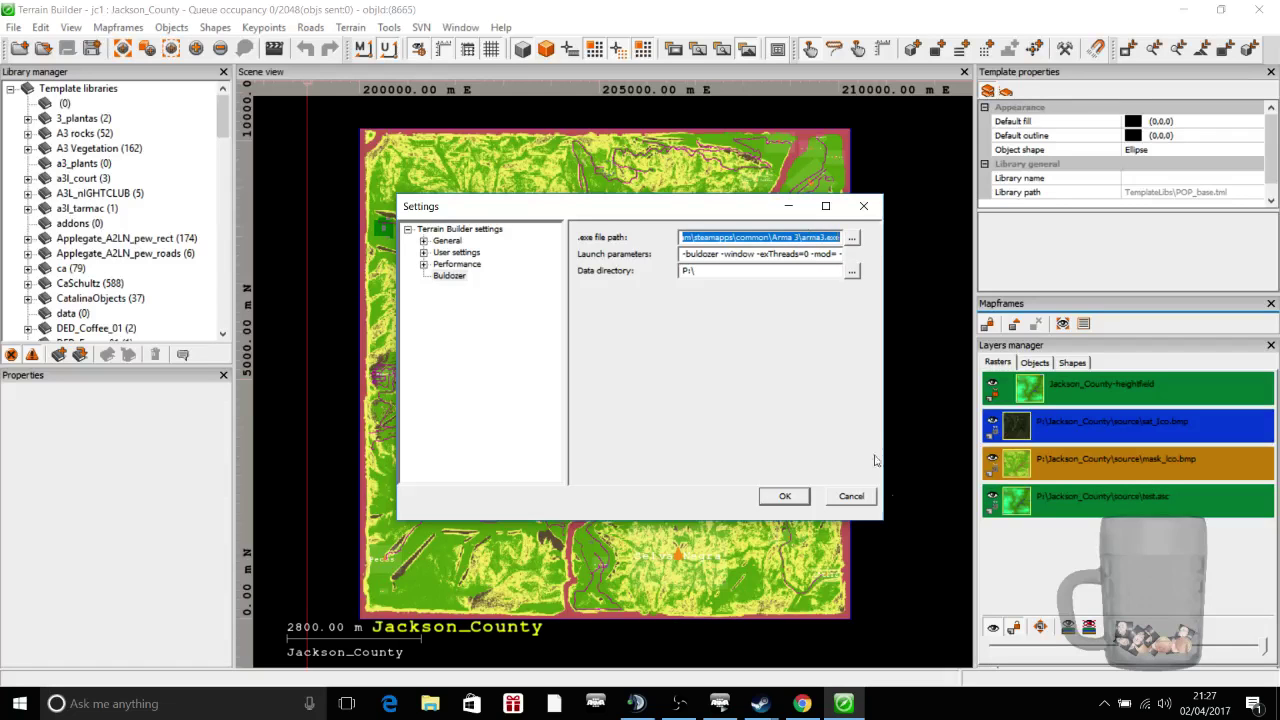
pyautogui.click(849, 496)
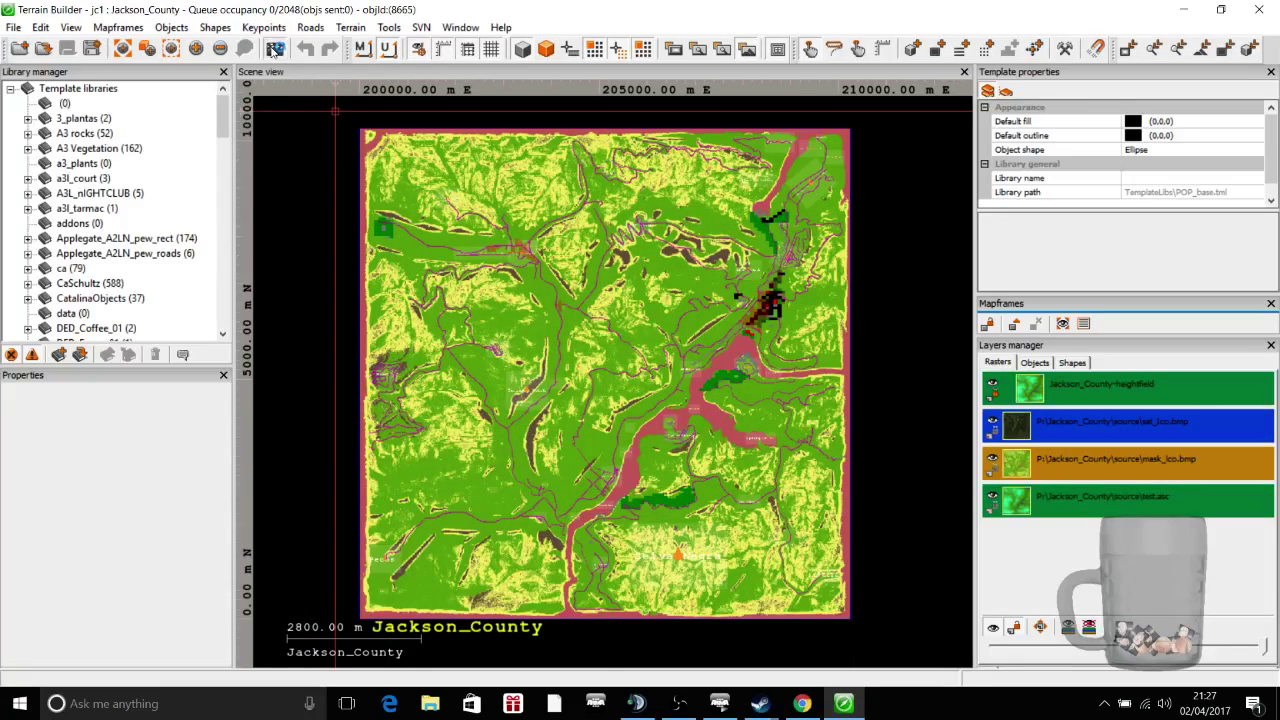
# Connect the Jackson_County map to Buldozer, continue past its help screen, close the preview, and acknowledge the disconnection
pyautogui.click(273, 48)
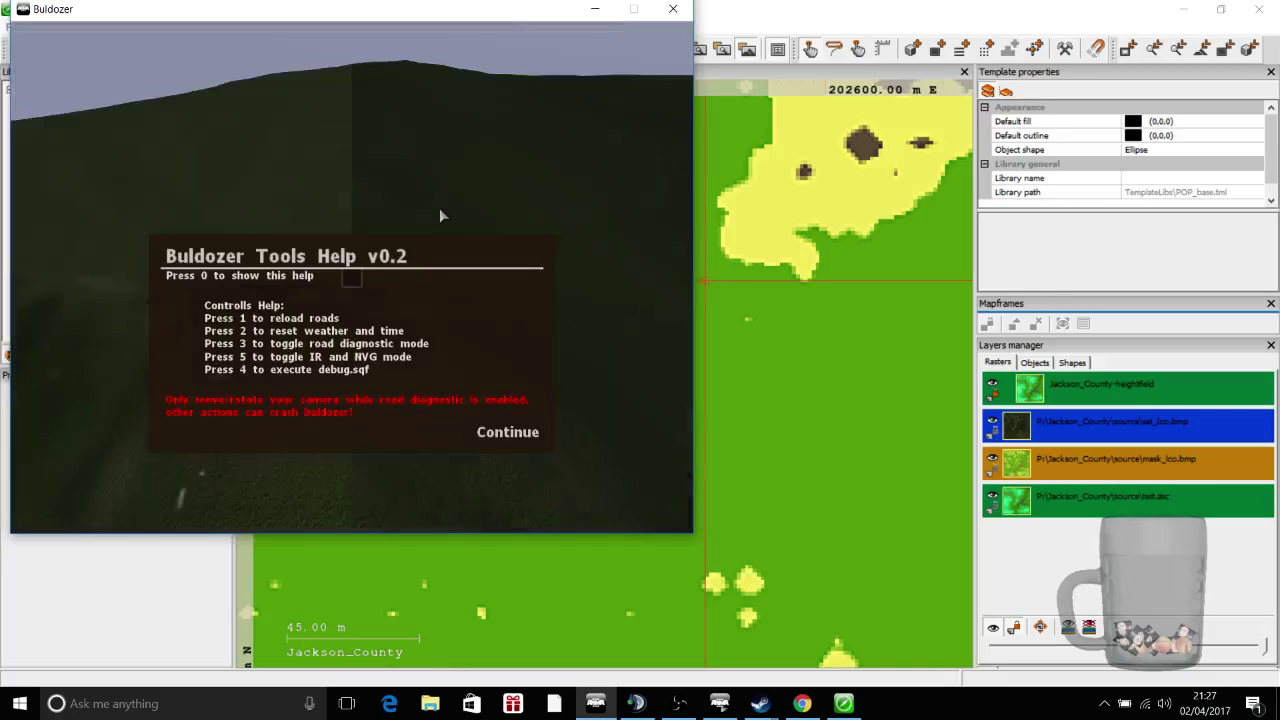
pyautogui.click(510, 433)
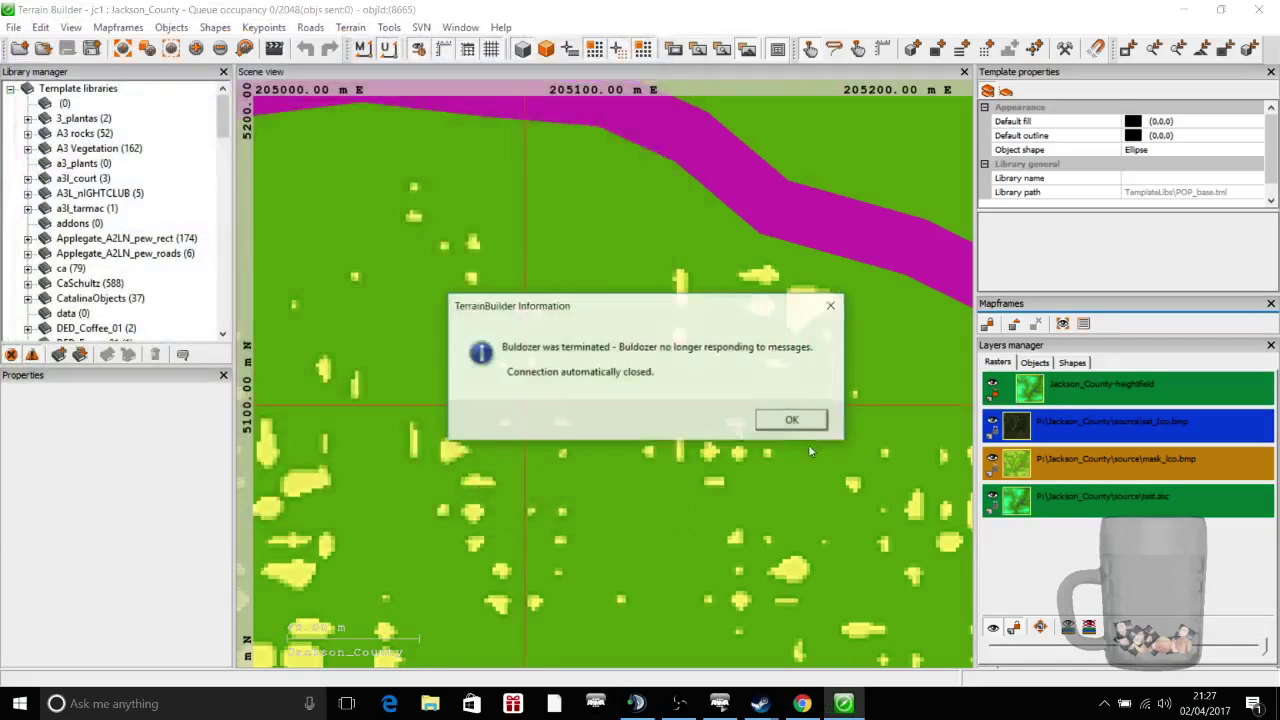
pyautogui.click(791, 419)
pyautogui.scroll(-6, 760, 450)
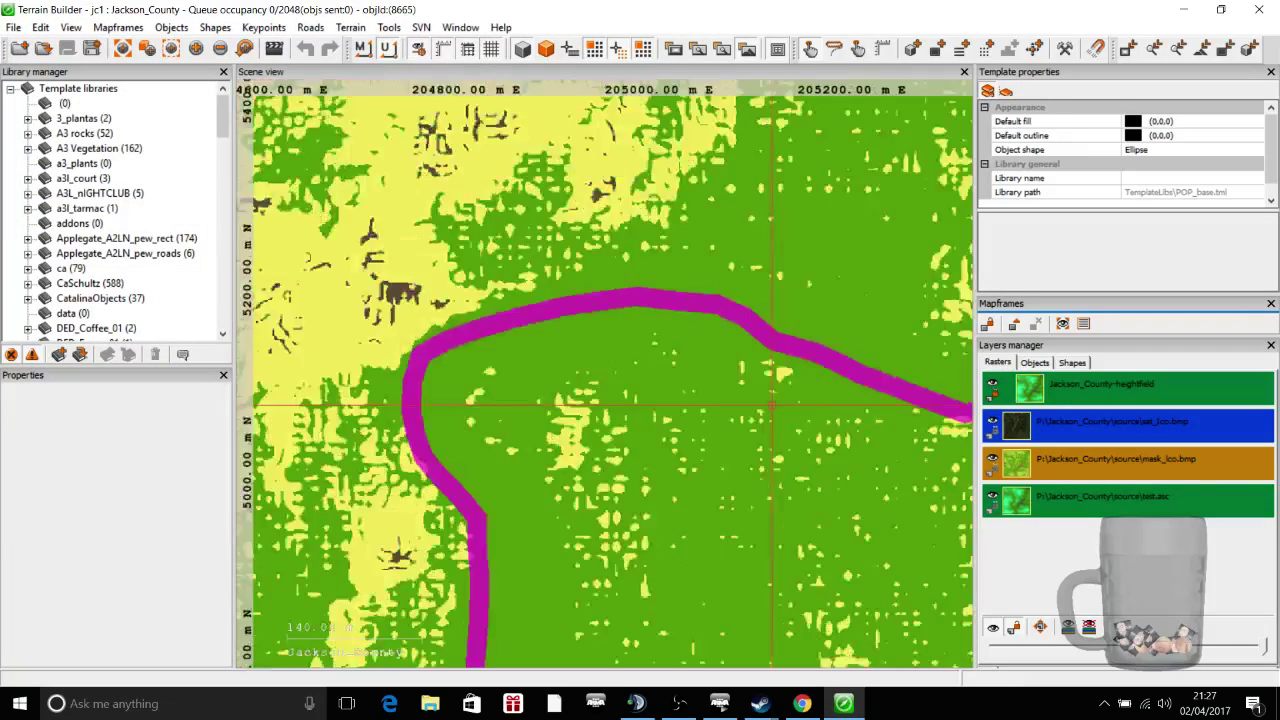
pyautogui.scroll(-5, 740, 440)
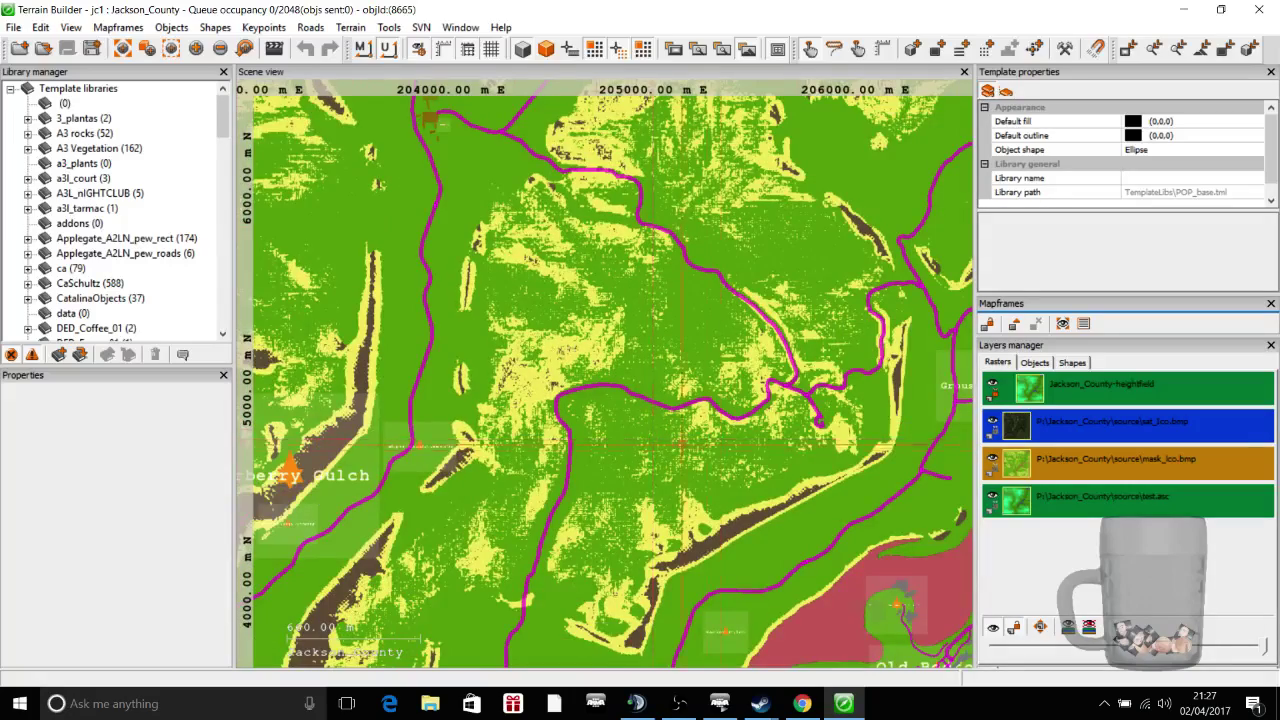
pyautogui.moveTo(719, 424); pyautogui.dragTo(604, 410)
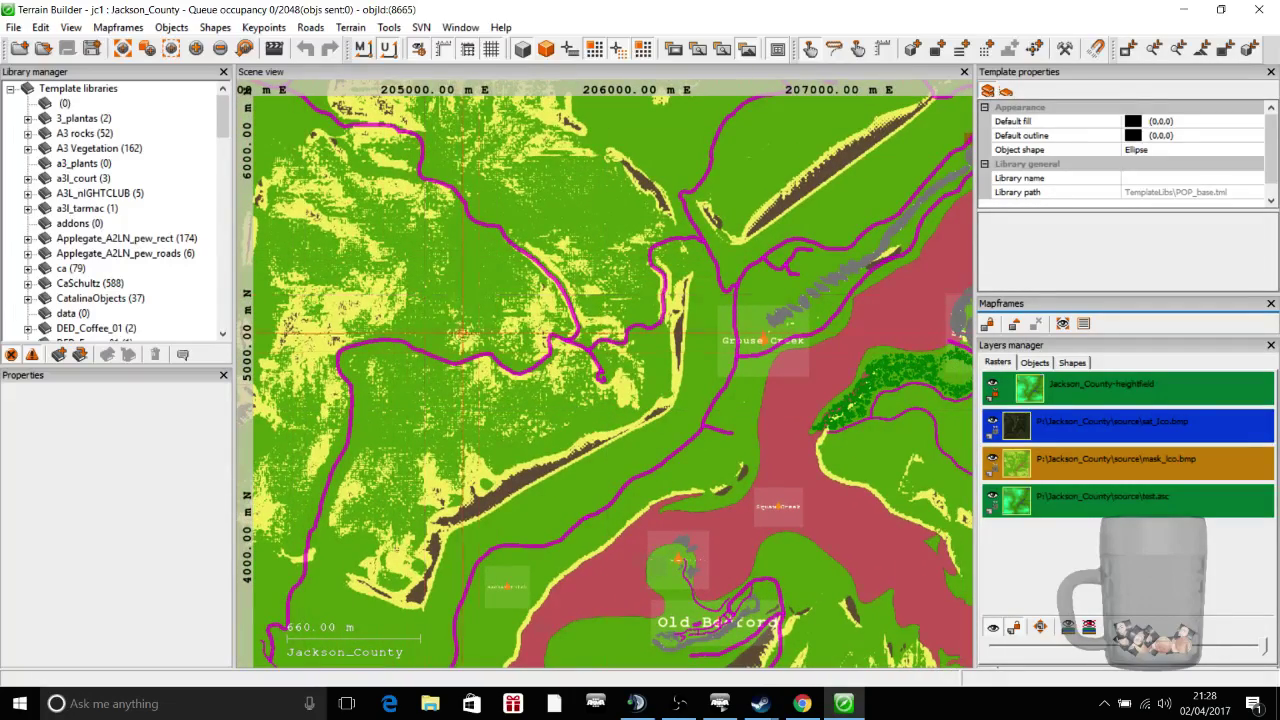
pyautogui.scroll(5, 605, 440)
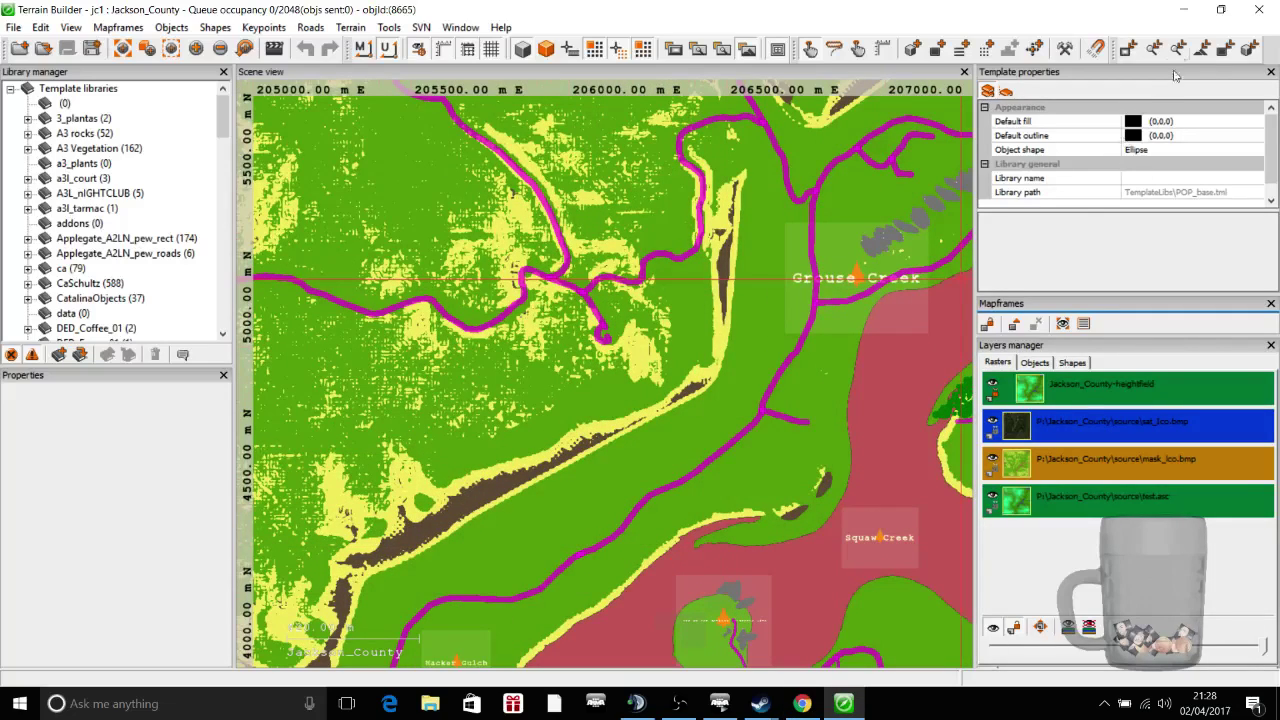
# Close Terrain Builder, switch to Chrome, and open the bookmarked Bulldozer controls forum topic in a new tab
pyautogui.click(1259, 10)
pyautogui.click(802, 703)
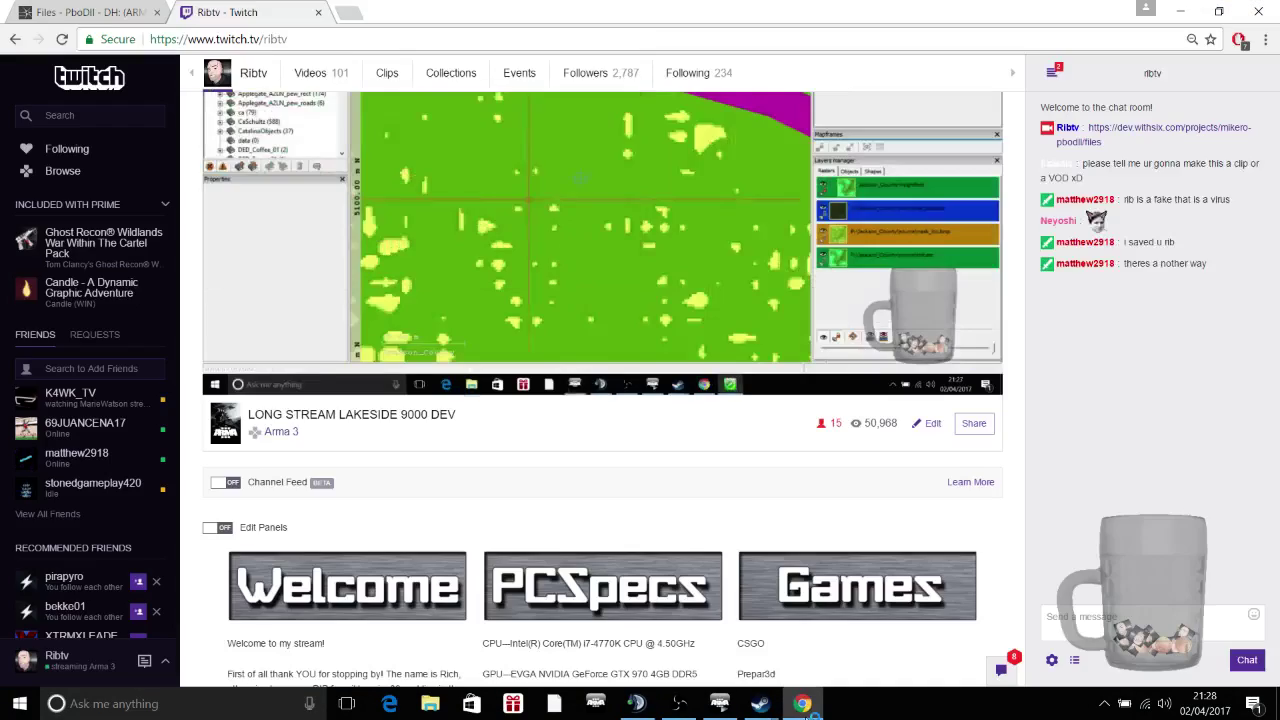
pyautogui.click(349, 14)
pyautogui.click(757, 72)
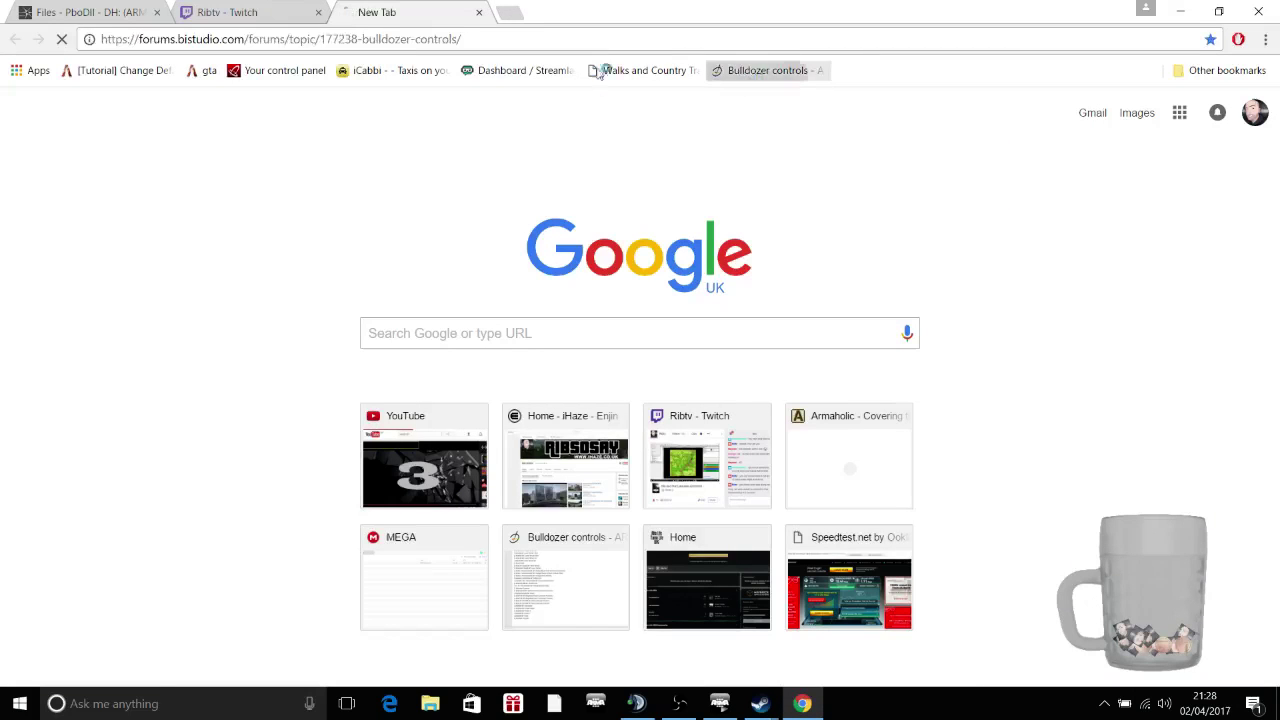
# Copy the Bulldozer controls topic's web address and post it in the Twitch channel's chat
pyautogui.click(331, 39)
pyautogui.rightClick(331, 39)
pyautogui.click(375, 95)
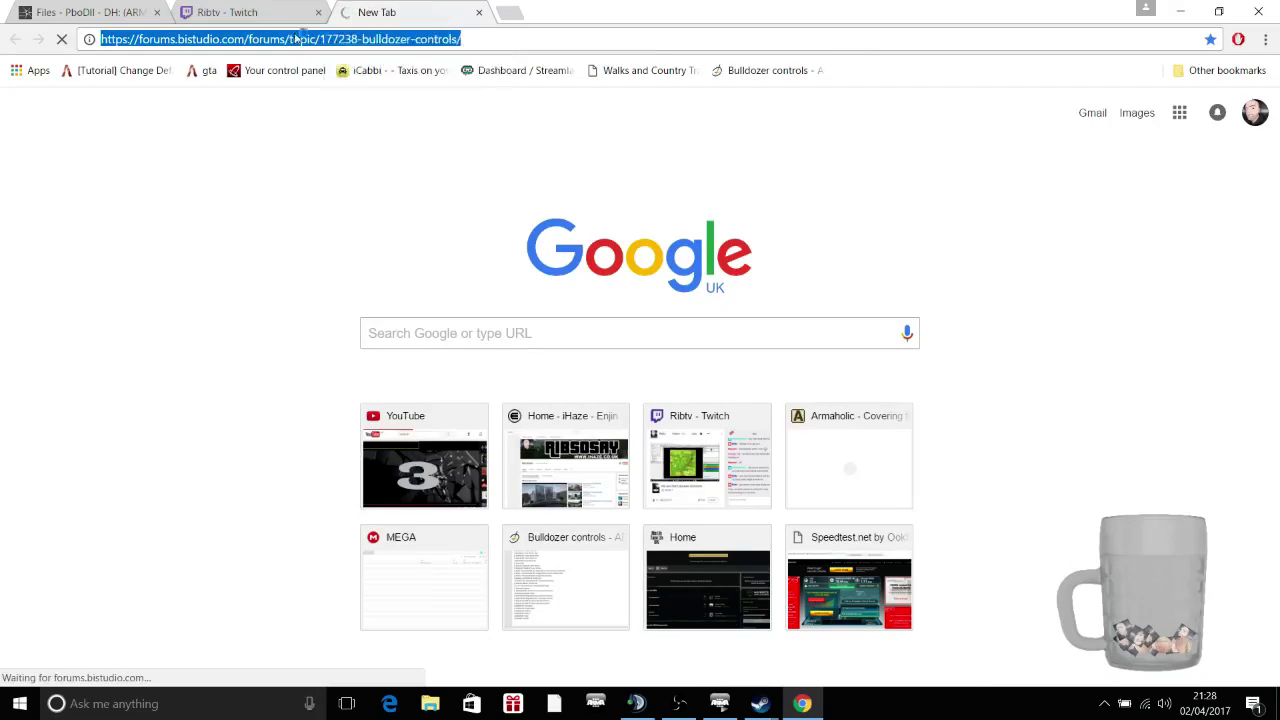
pyautogui.hotkey('ctrl', 'shift', 'Tab')
pyautogui.rightClick(1086, 626)
pyautogui.click(1125, 472)
pyautogui.press('Return')
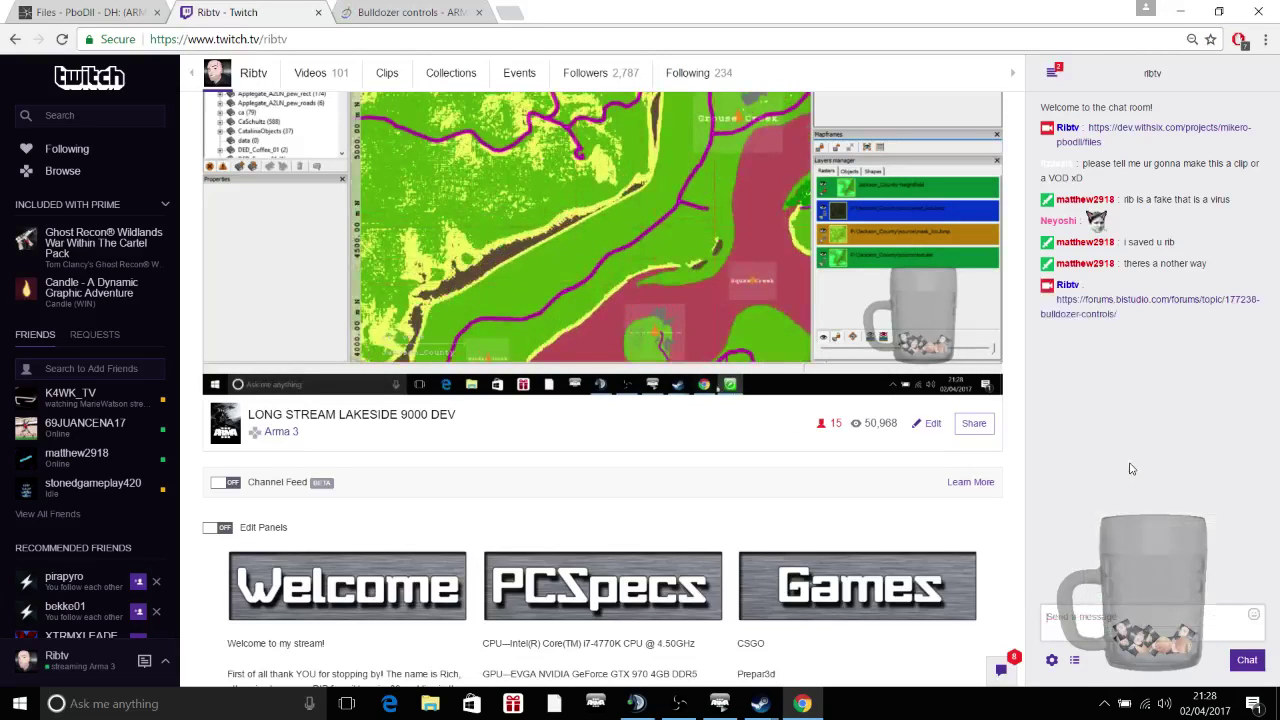
# Search Google for "stuart island armaholic" and open the Stuart Island [Source] terrain page on Armaholic
pyautogui.hotkey('ctrl', 'Tab')
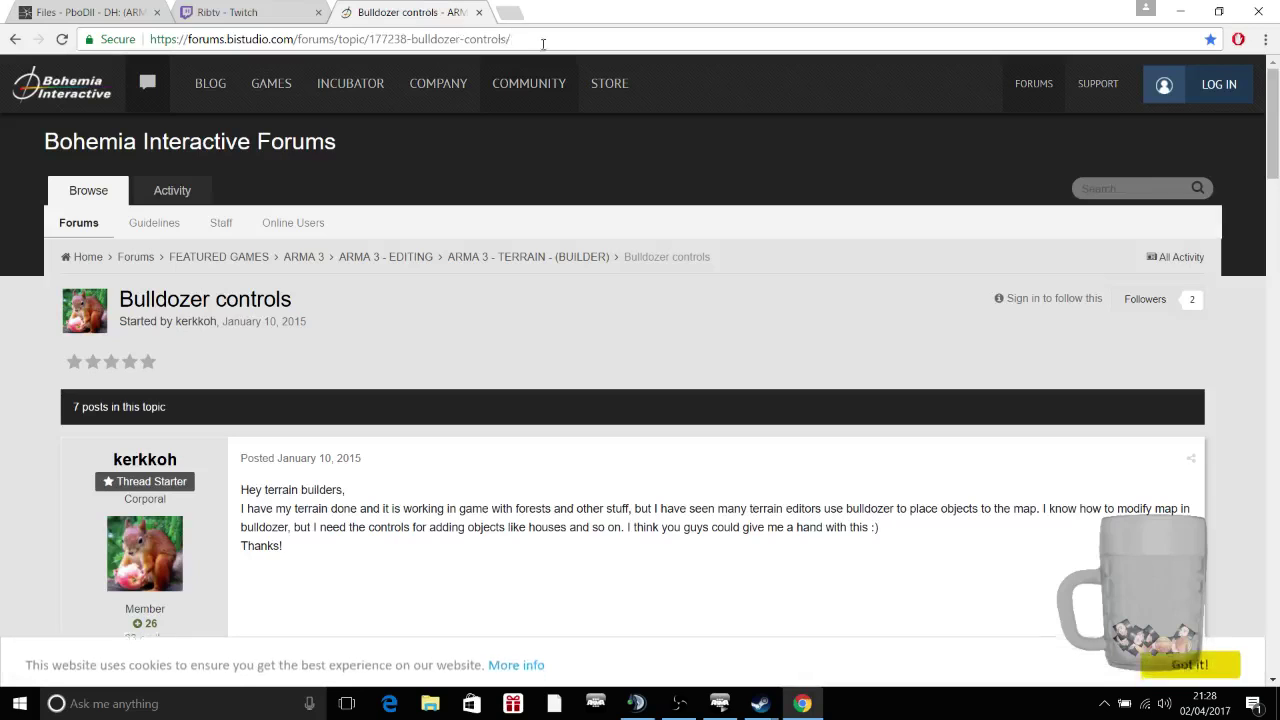
pyautogui.hotkey('ctrl', 'l')
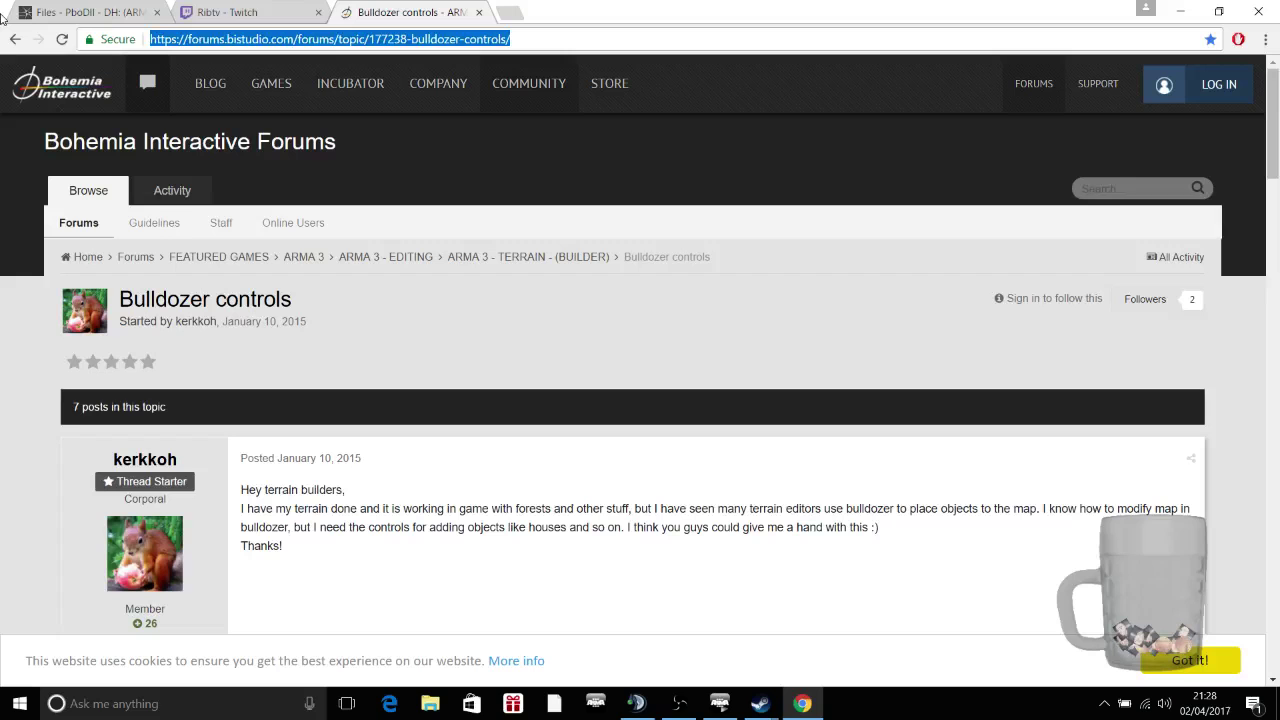
pyautogui.write('stuart')
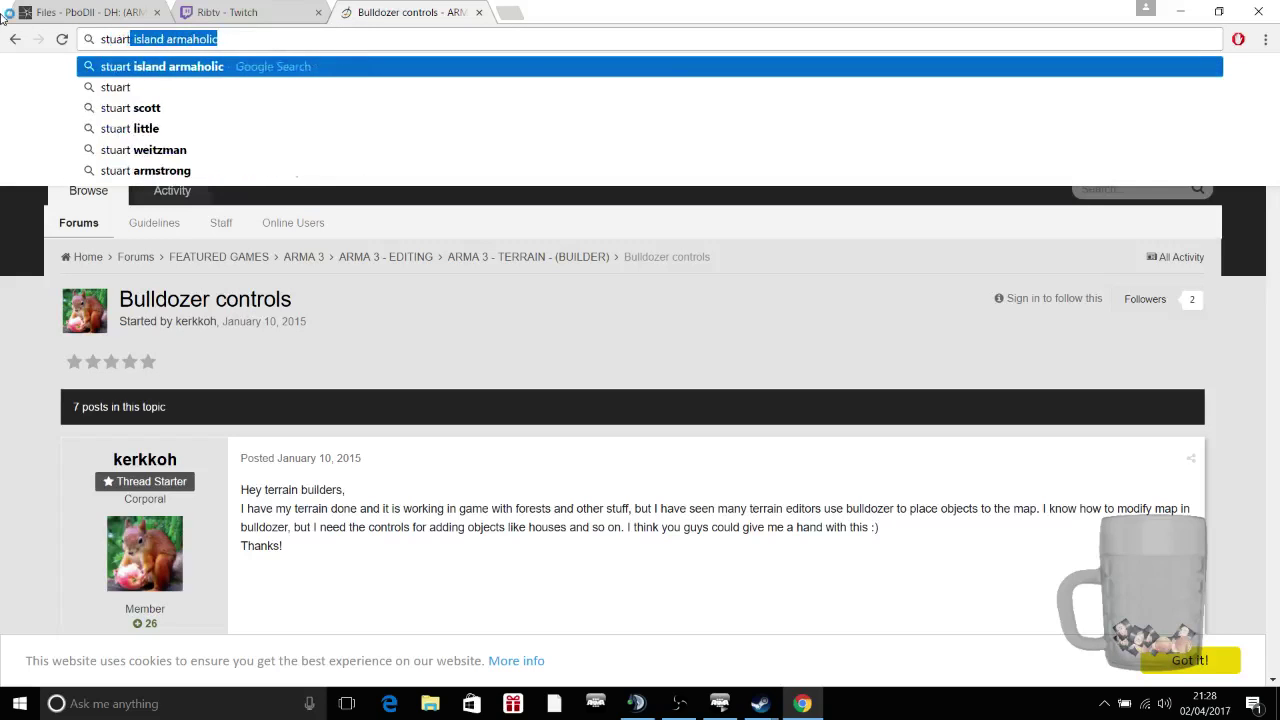
pyautogui.press('Return')
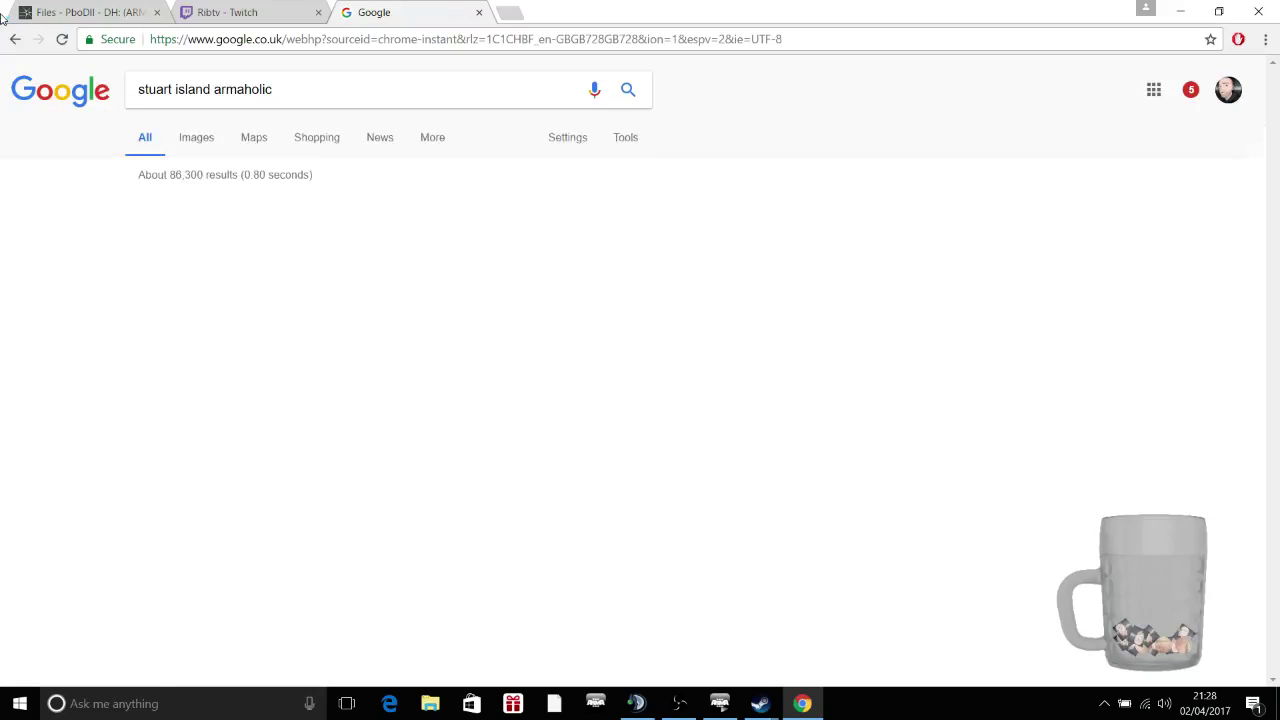
pyautogui.click(172, 210)
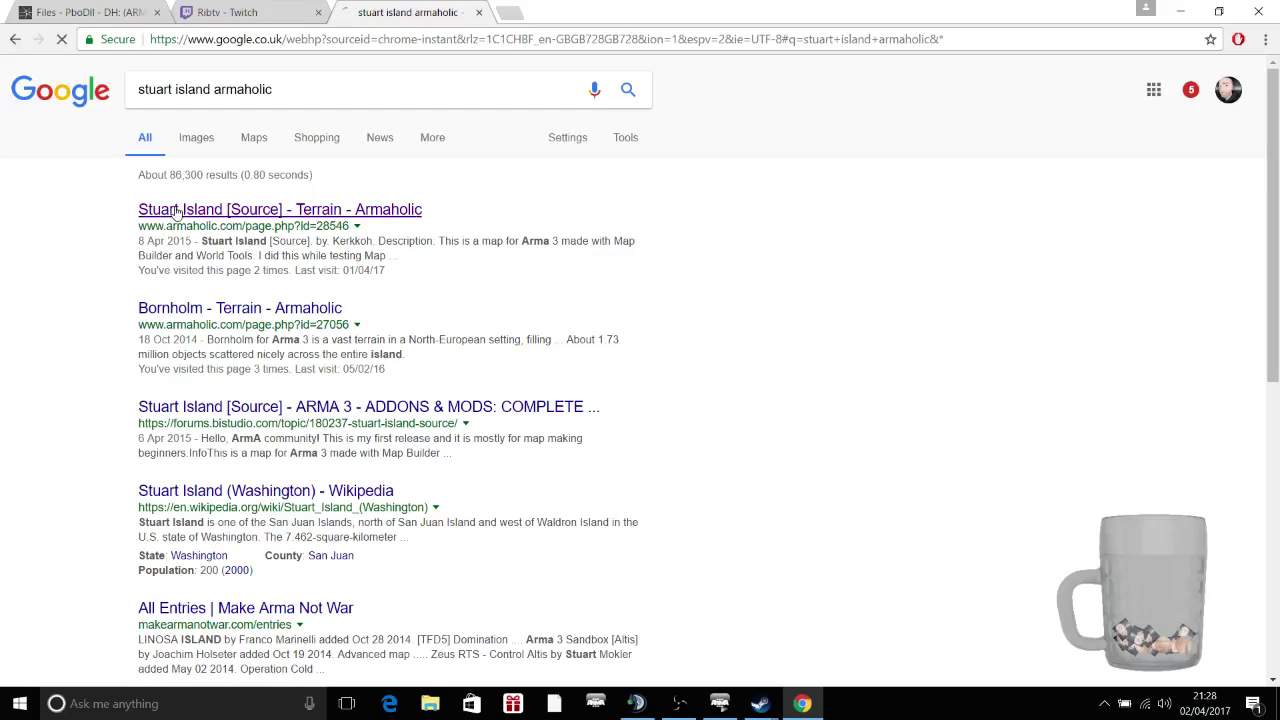
# Copy the Stuart Island page's web address and post it in the Twitch channel's chat
pyautogui.rightClick(276, 39)
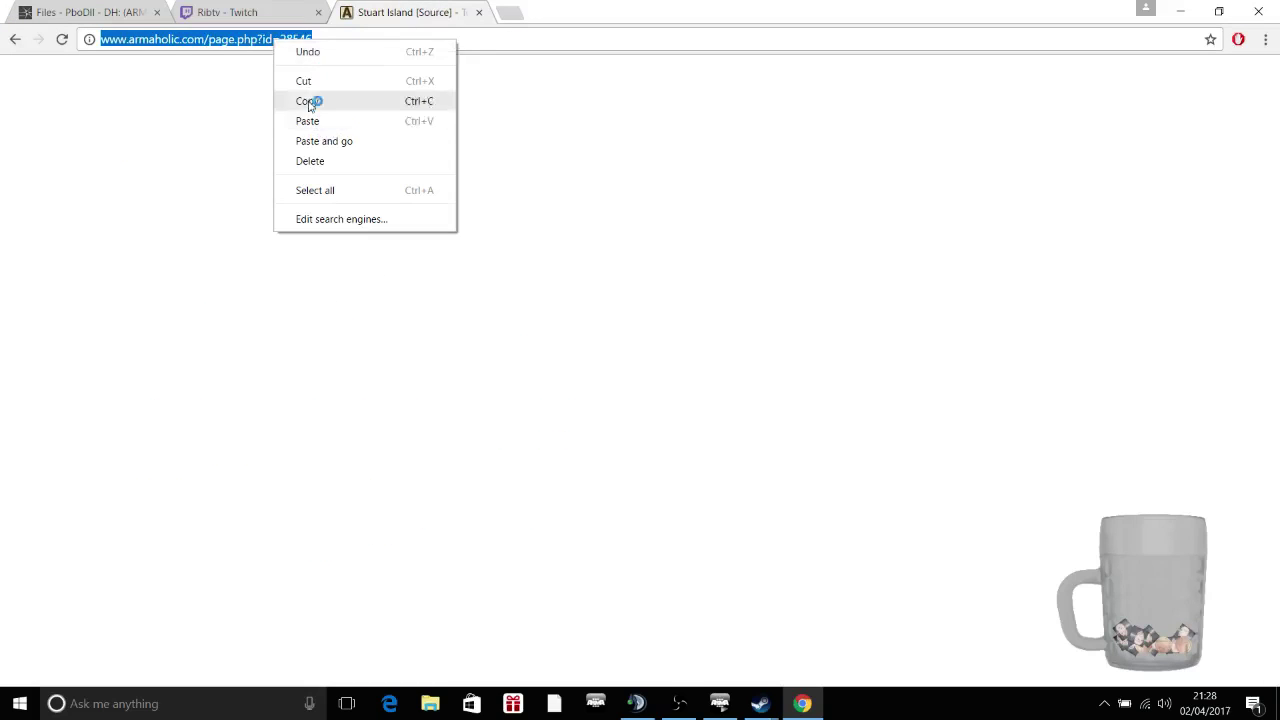
pyautogui.click(307, 101)
pyautogui.click(227, 12)
pyautogui.rightClick(1100, 620)
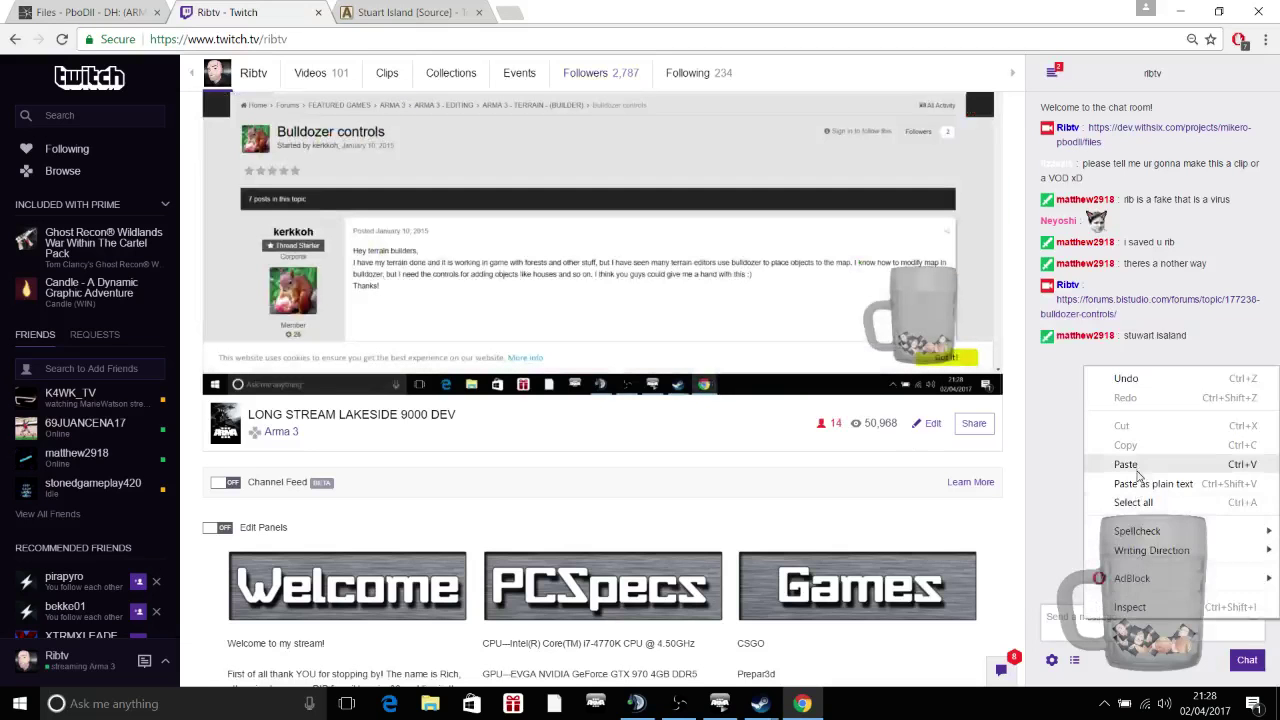
pyautogui.click(1136, 466)
pyautogui.press('Return')
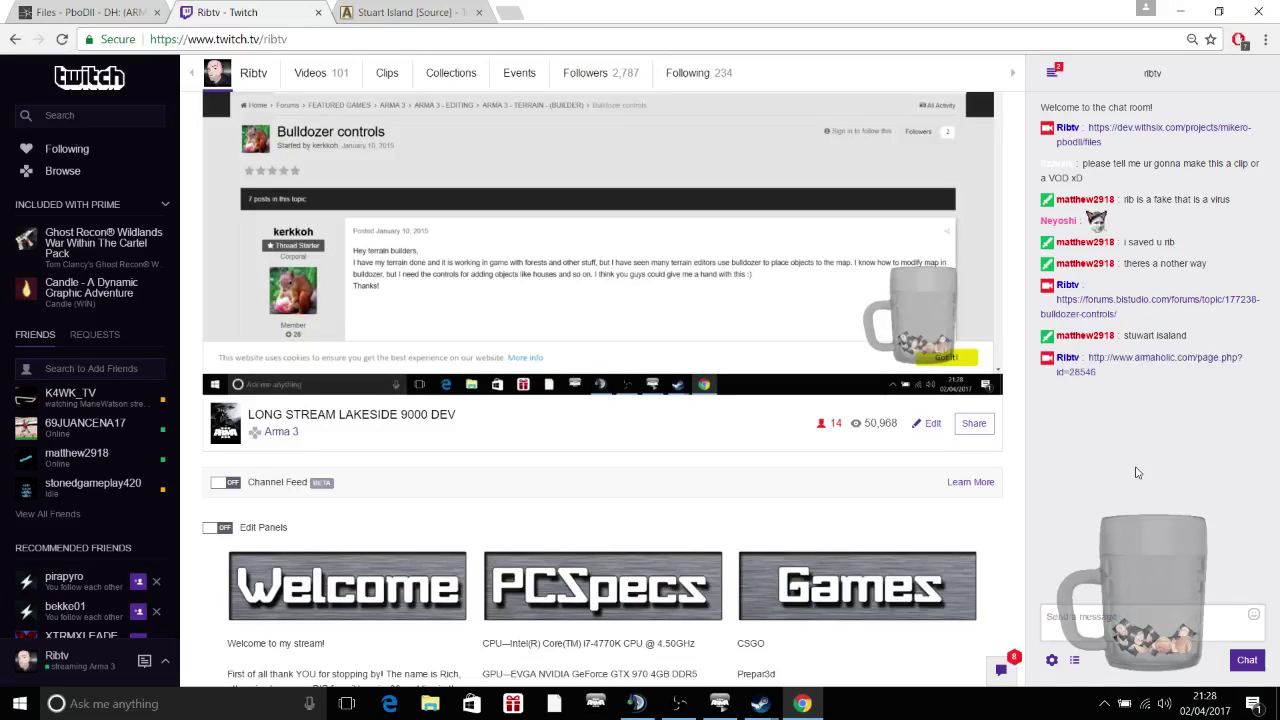
# Return to the Stuart Island page, minimise the browser, and open the P drive in File Explorer
pyautogui.click(418, 13)
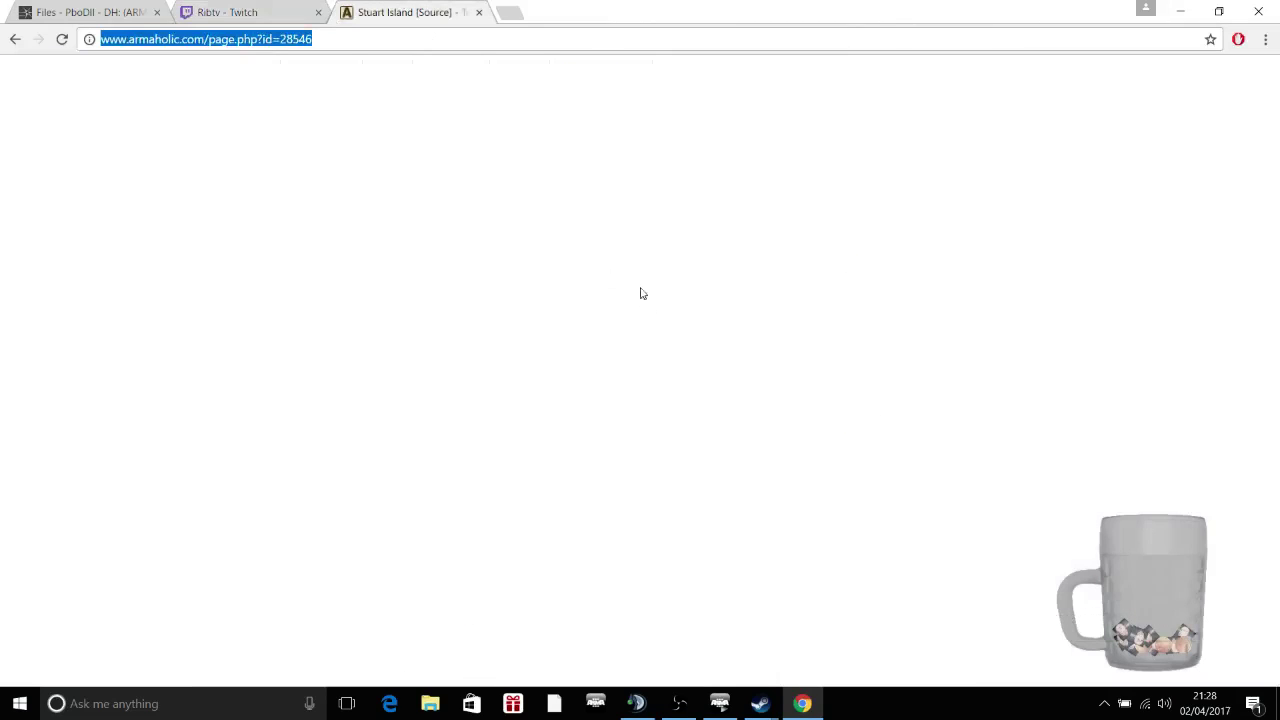
pyautogui.click(1180, 14)
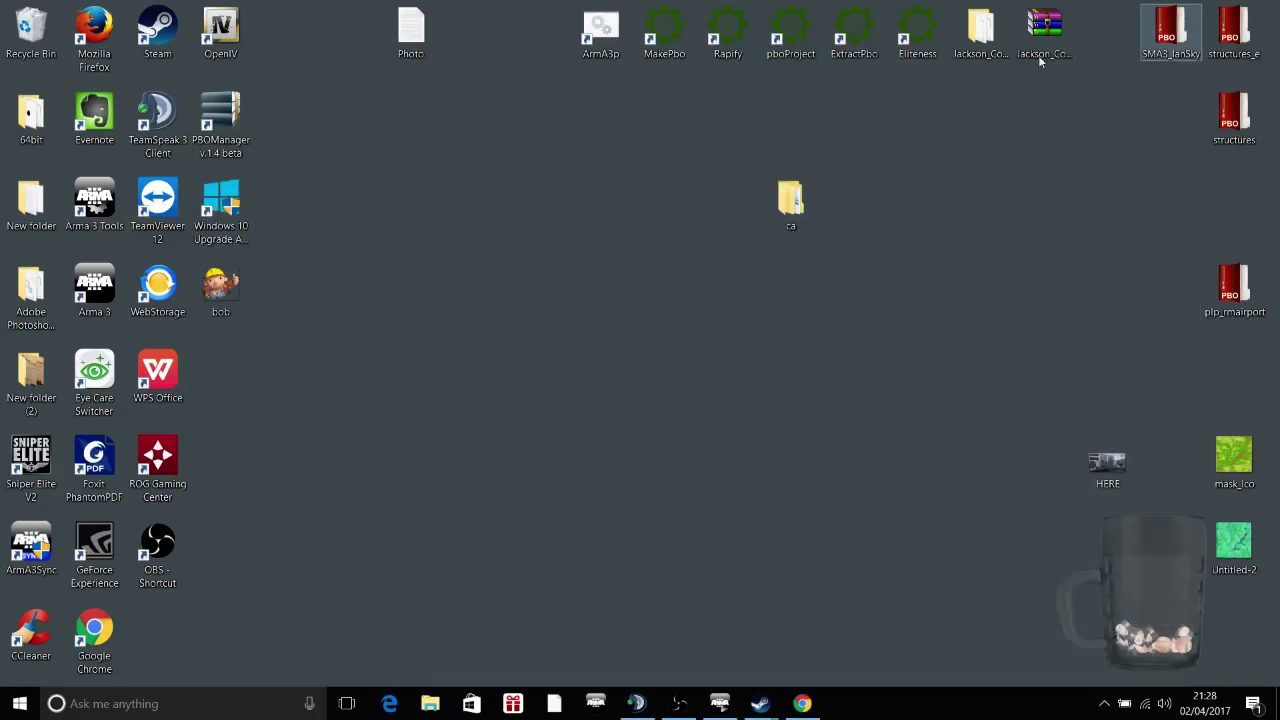
pyautogui.click(432, 700)
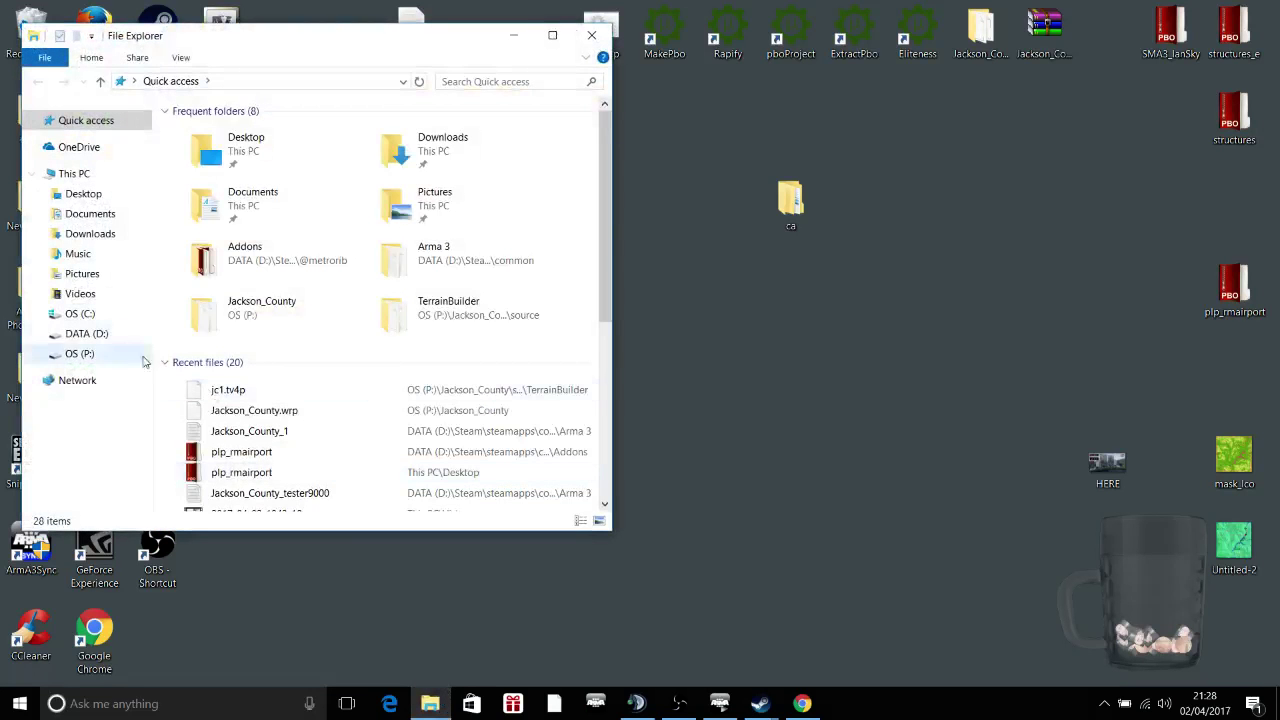
pyautogui.click(115, 353)
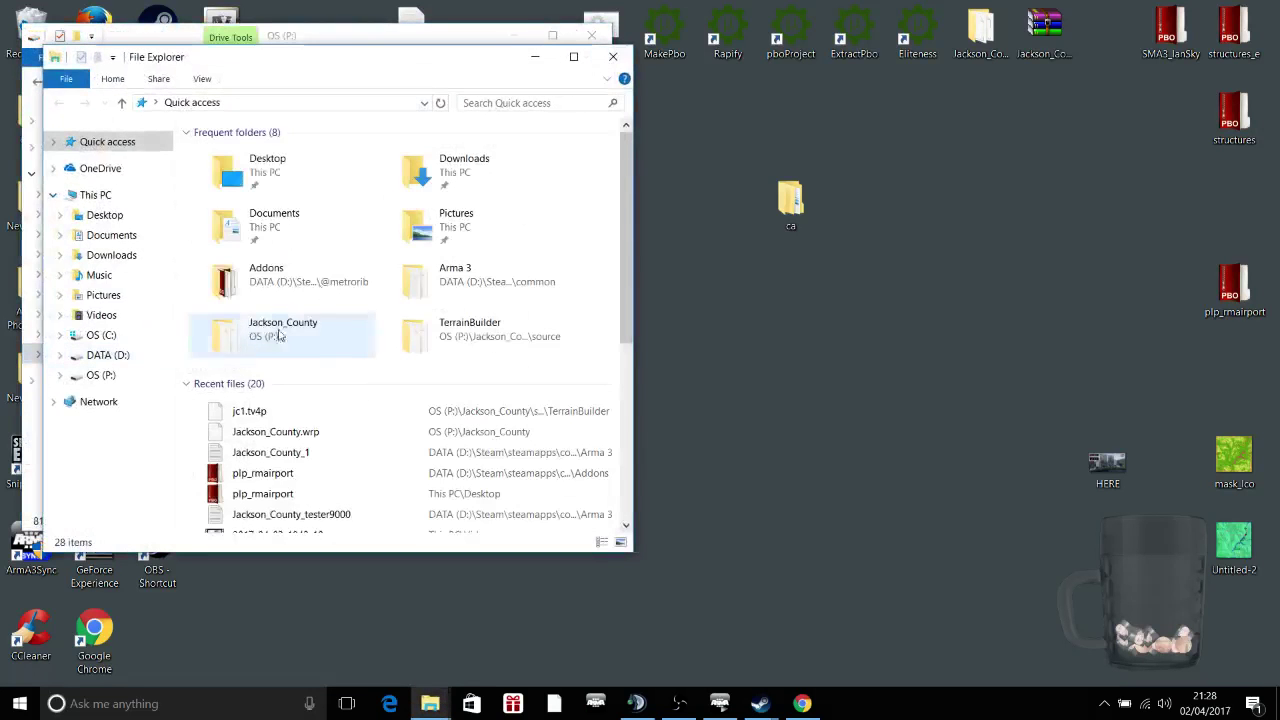
pyautogui.click(101, 375)
# Look through the extracted mod folders on the P drive, including Jackson_County and E76_buildings
pyautogui.scroll(-8, 306, 349)
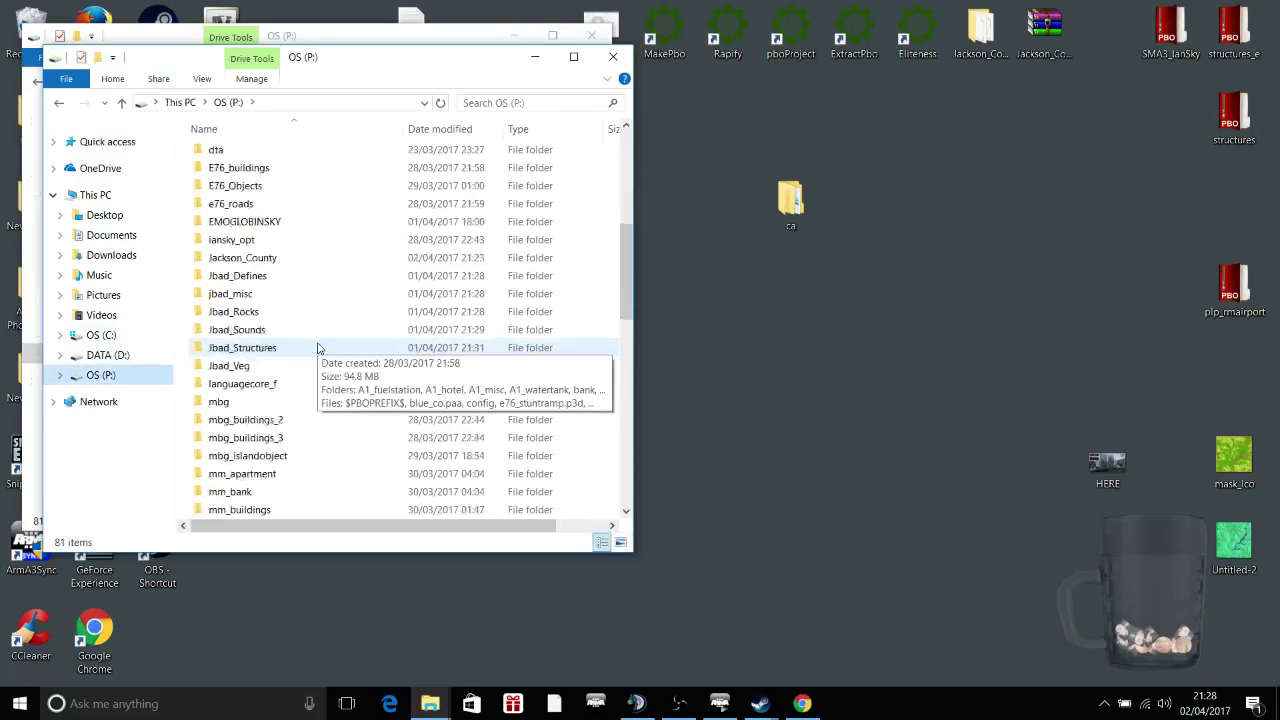
pyautogui.click(296, 262)
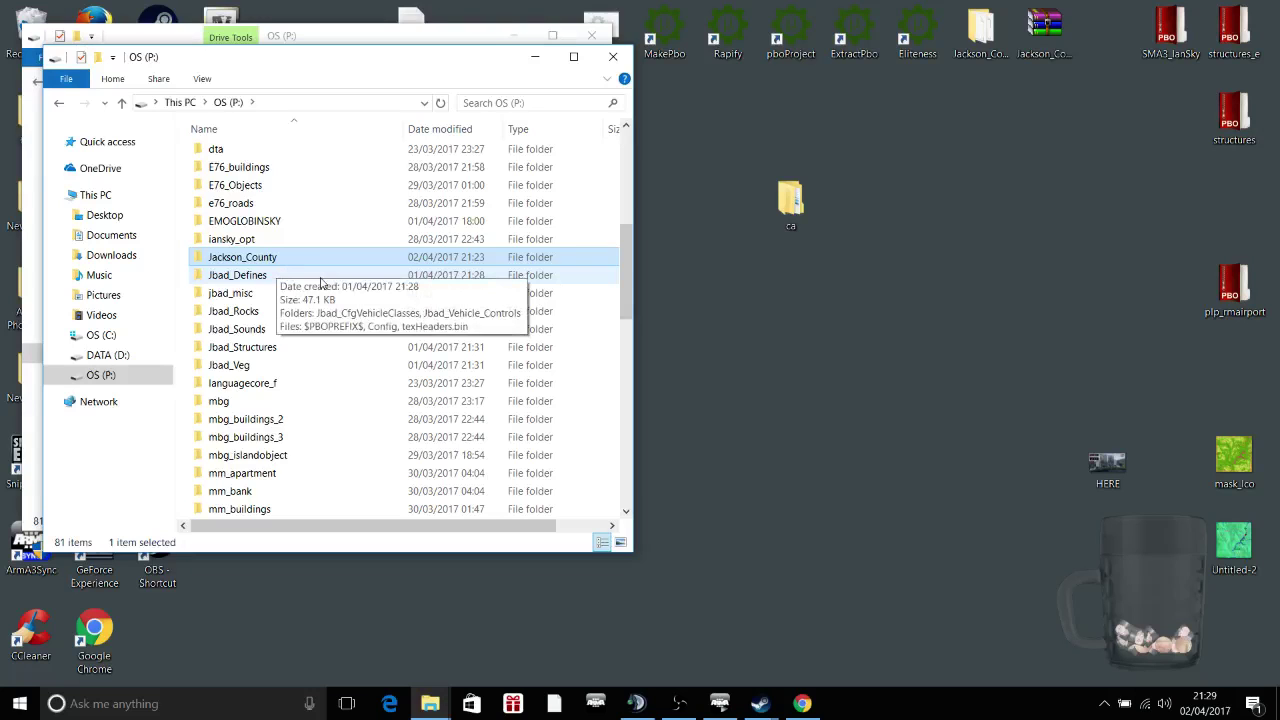
pyautogui.scroll(4, 320, 283)
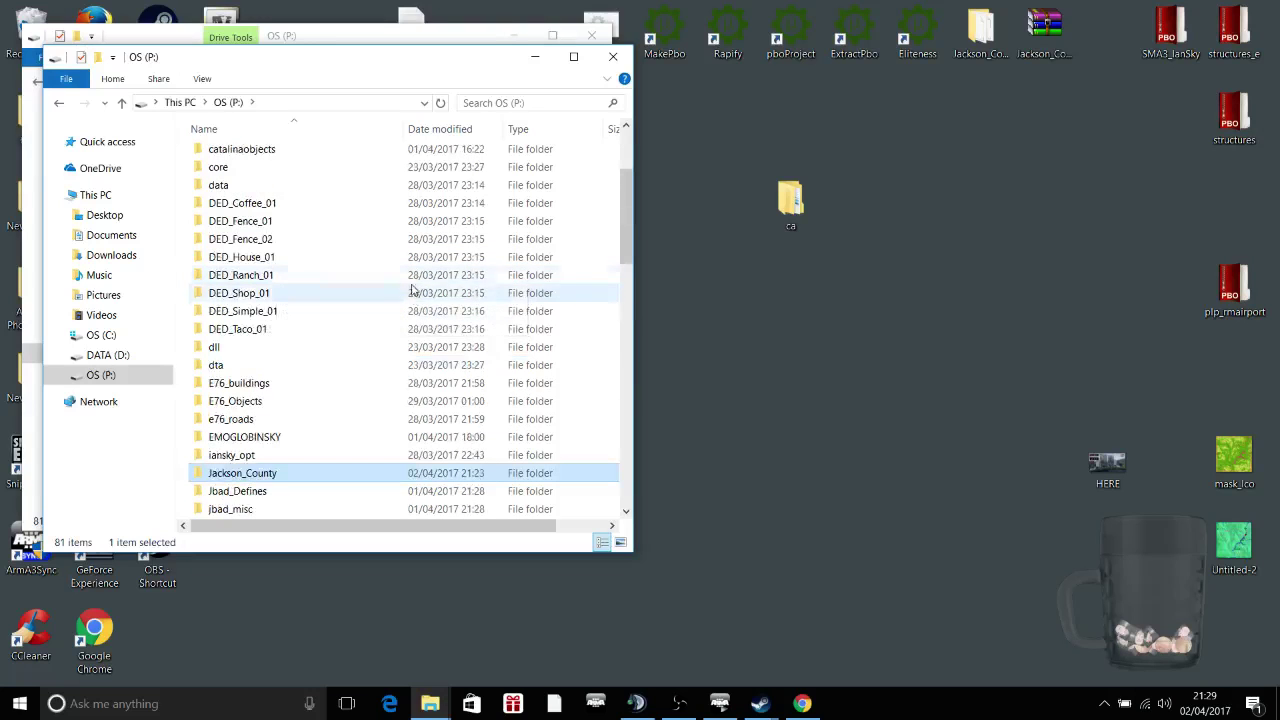
pyautogui.scroll(-1, 400, 292)
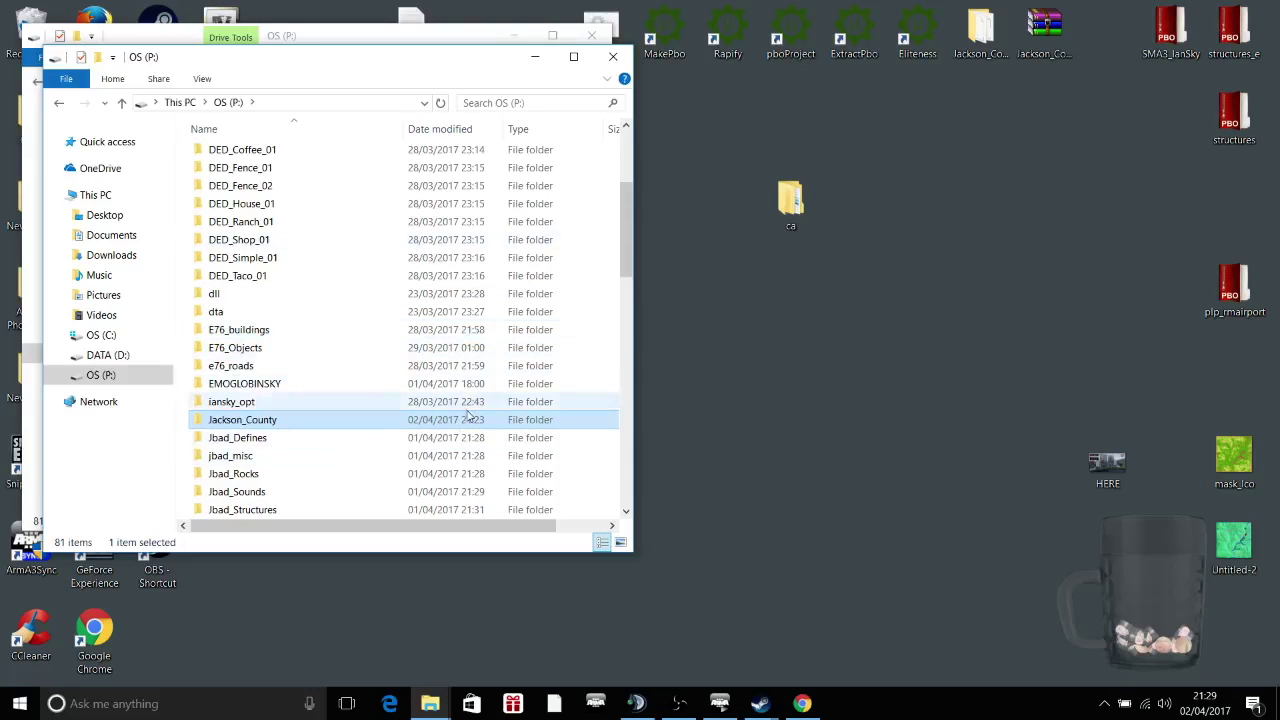
pyautogui.scroll(-1, 470, 412)
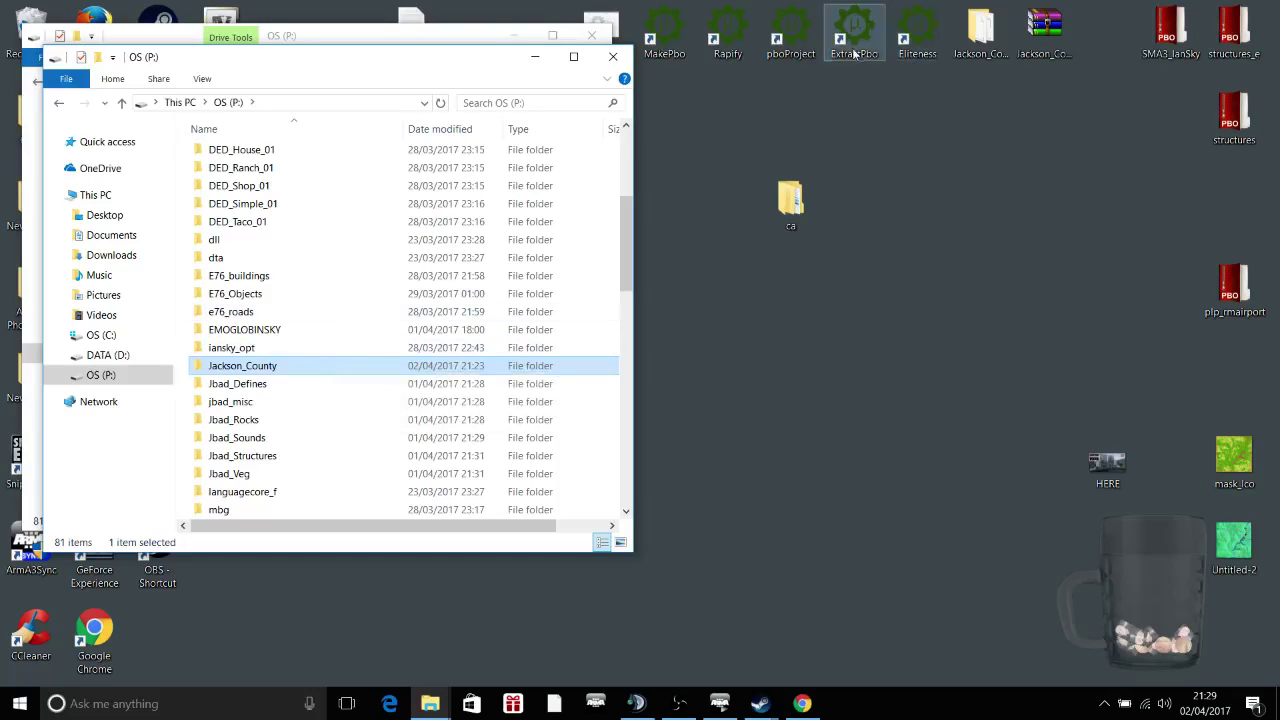
pyautogui.click(252, 284)
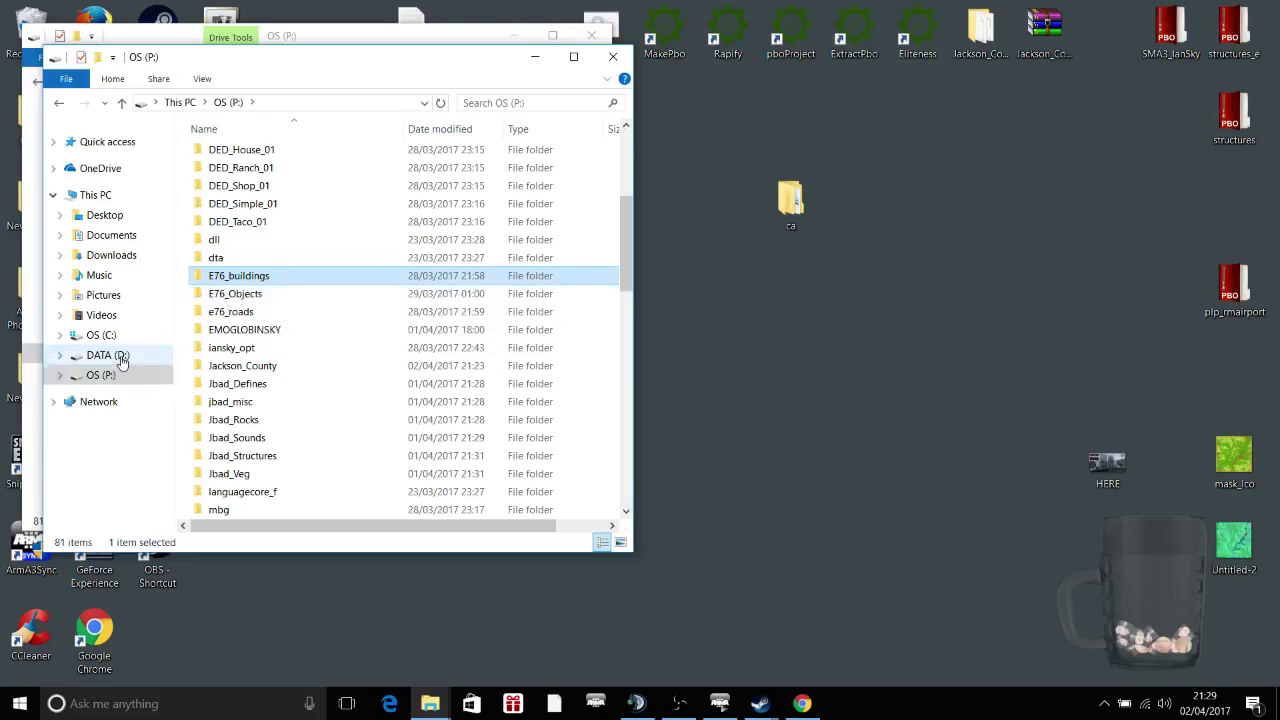
pyautogui.click(119, 357)
pyautogui.click(254, 167)
pyautogui.doubleClick(236, 160)
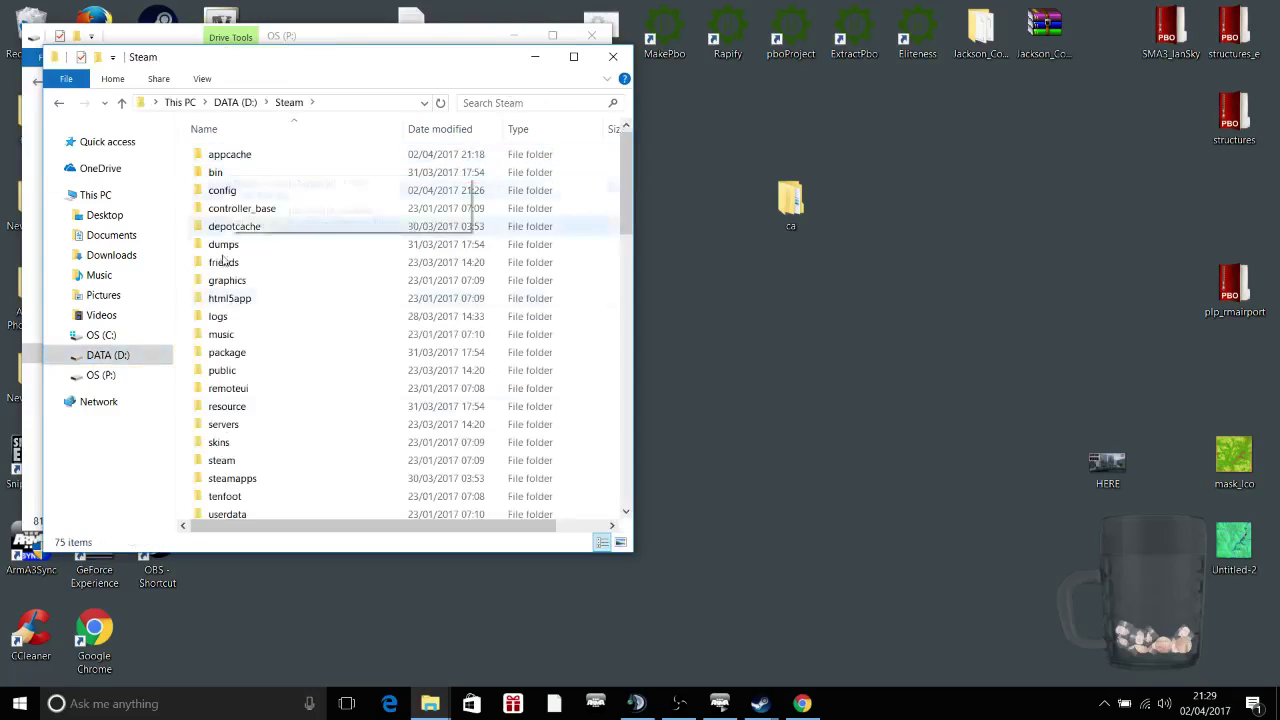
pyautogui.click(225, 477)
pyautogui.doubleClick(225, 477)
pyautogui.doubleClick(224, 155)
pyautogui.doubleClick(219, 155)
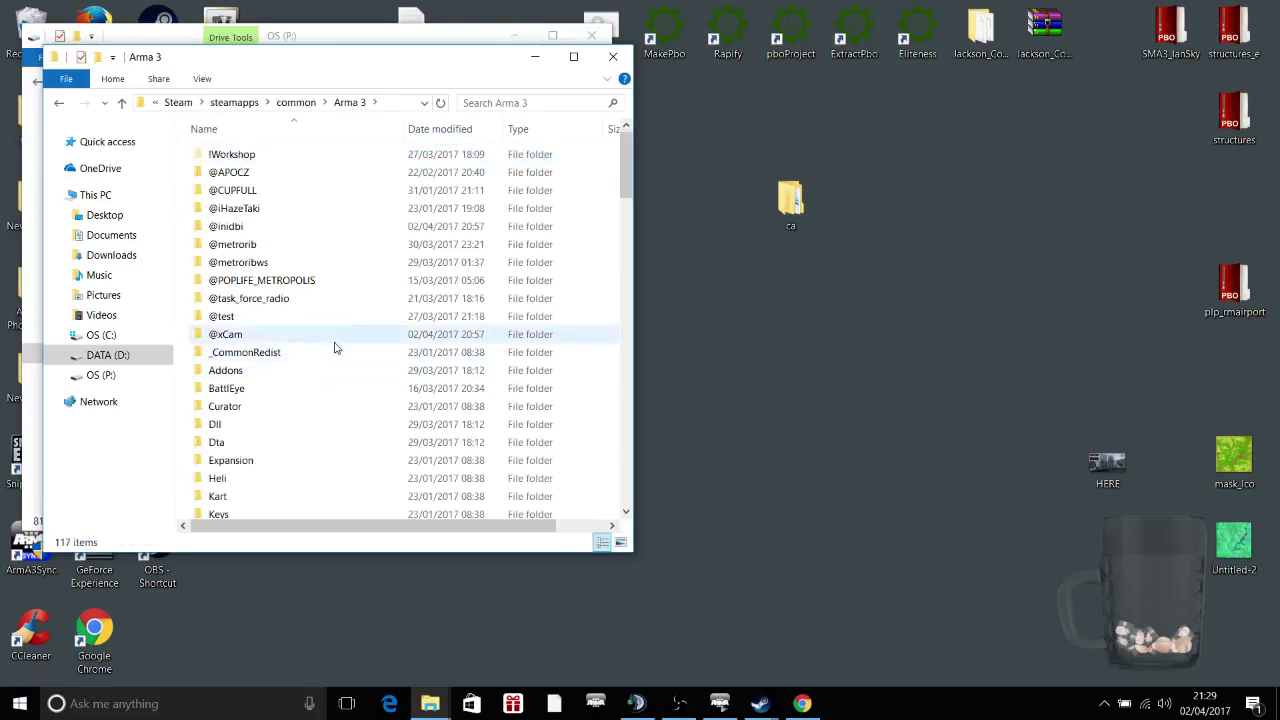
pyautogui.click(233, 248)
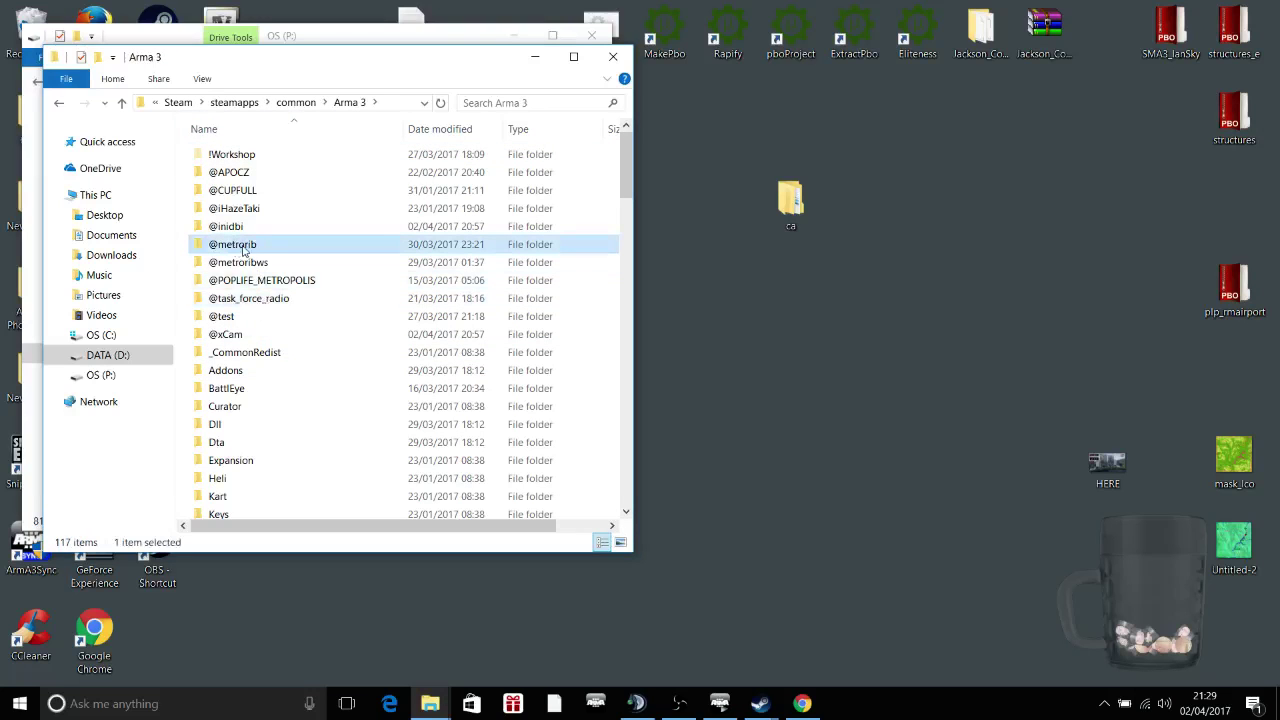
pyautogui.doubleClick(222, 249)
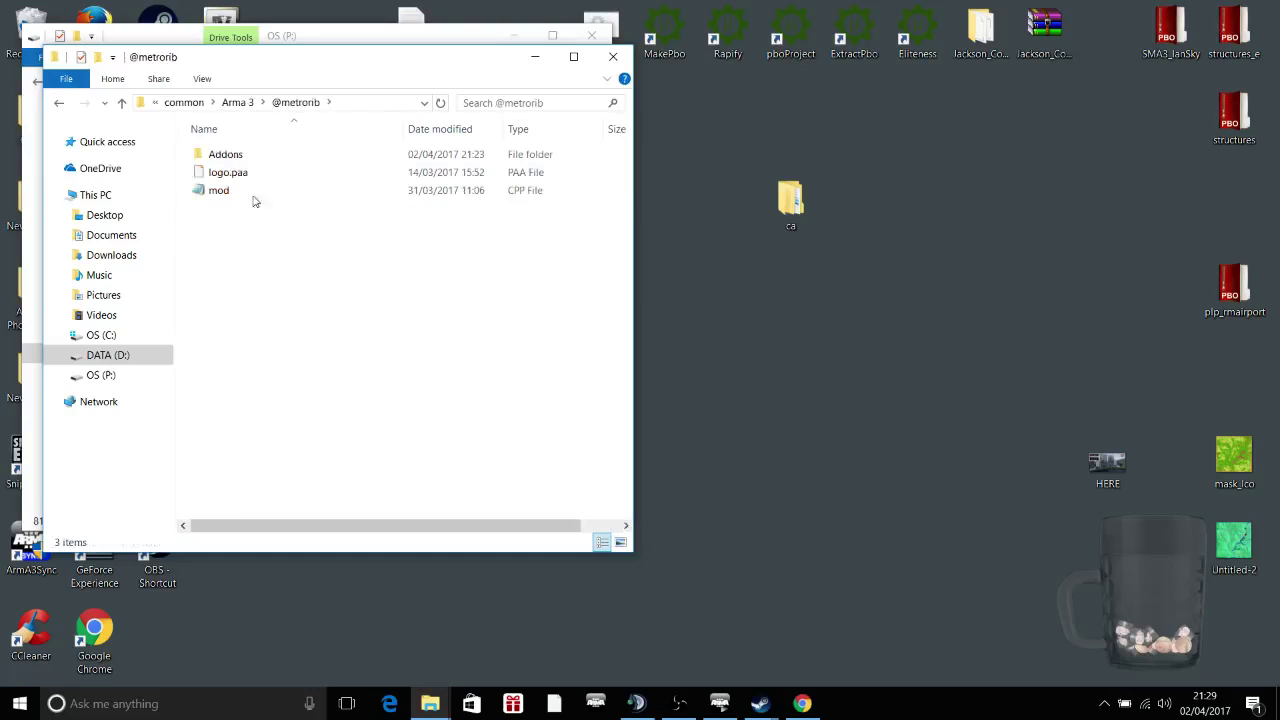
pyautogui.doubleClick(226, 157)
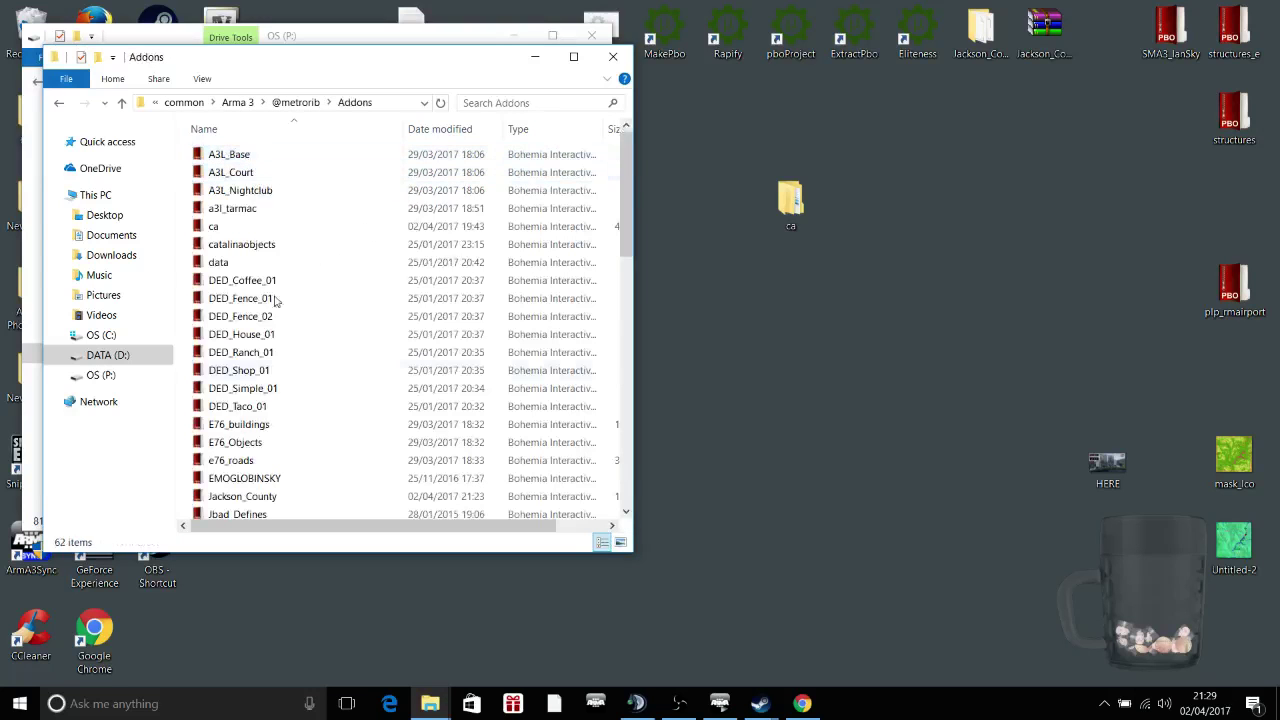
# Look through the mod's PBO files and select E76_buildings
pyautogui.scroll(-5, 313, 378)
pyautogui.scroll(4, 306, 372)
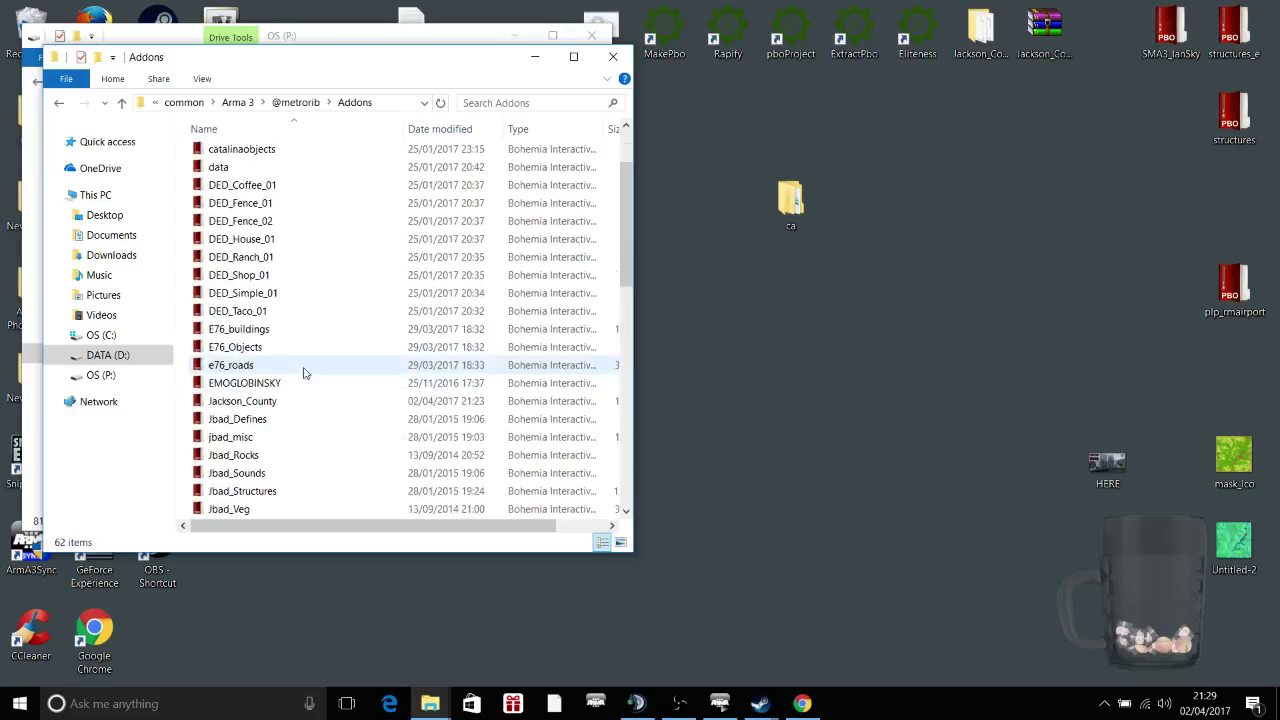
pyautogui.click(287, 350)
pyautogui.click(276, 333)
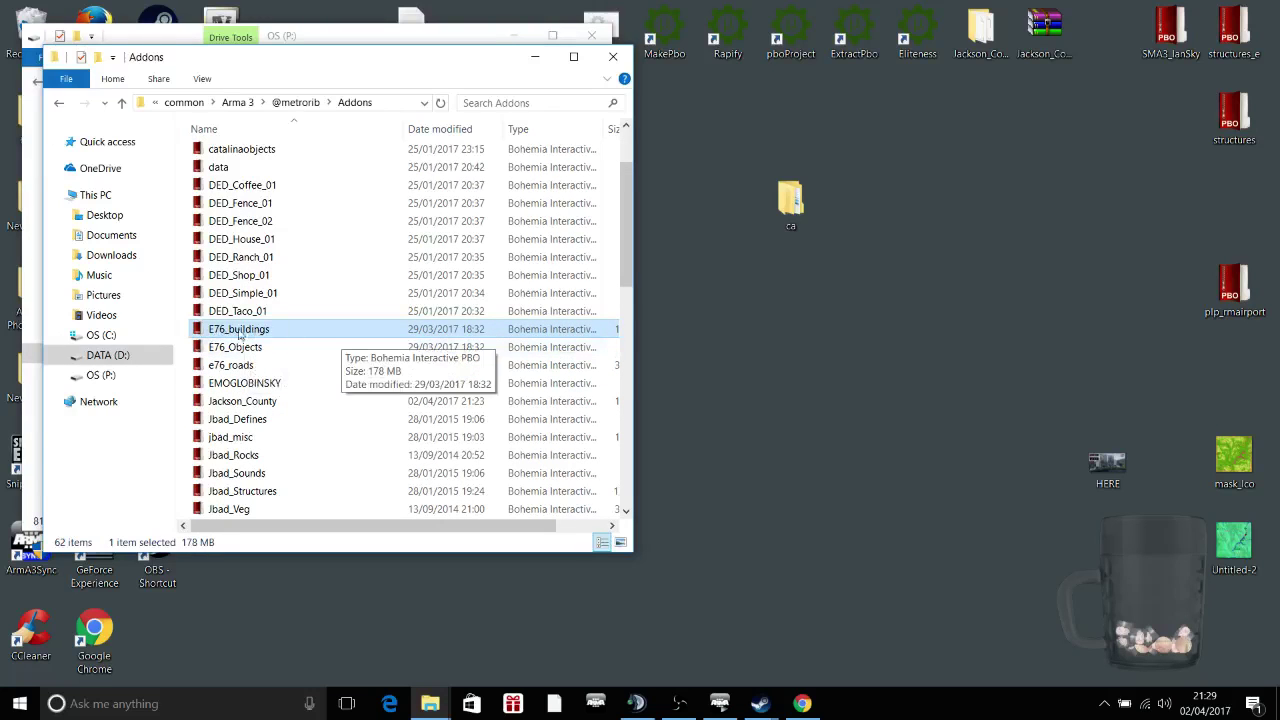
# Go back to the P drive and launch ExtractPbo from the desktop
pyautogui.click(98, 376)
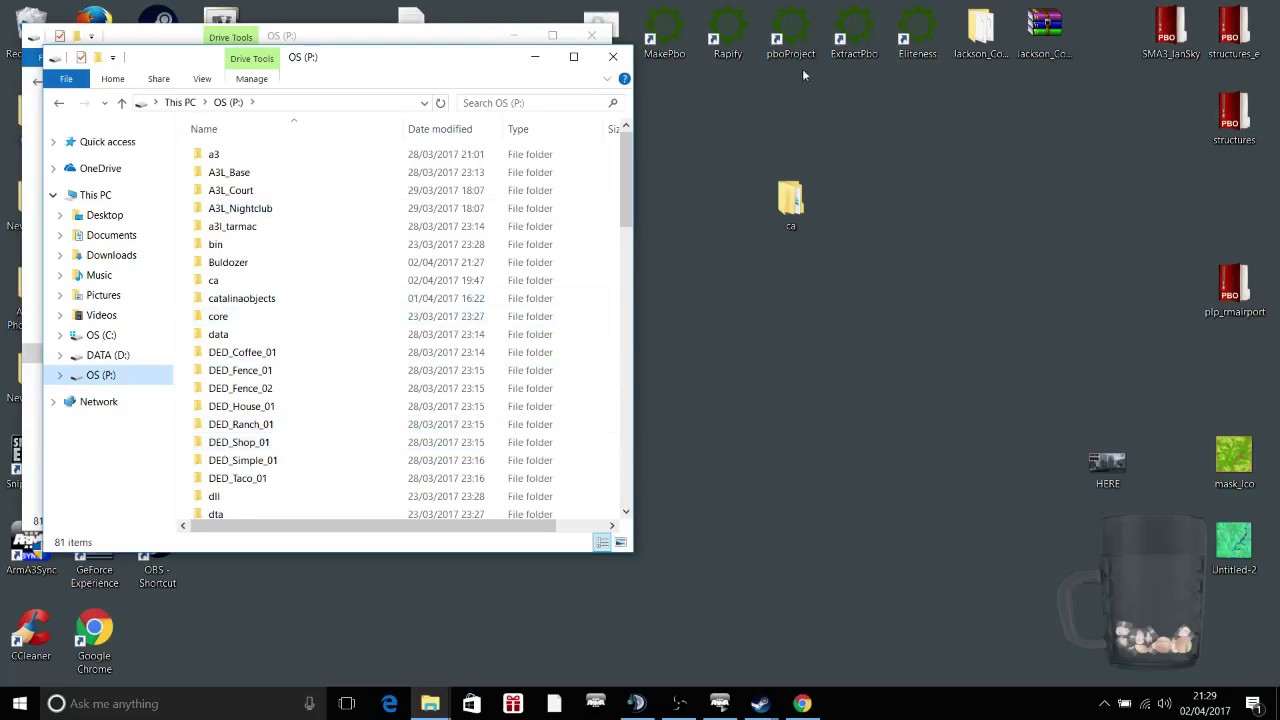
pyautogui.click(843, 45)
pyautogui.doubleClick(843, 45)
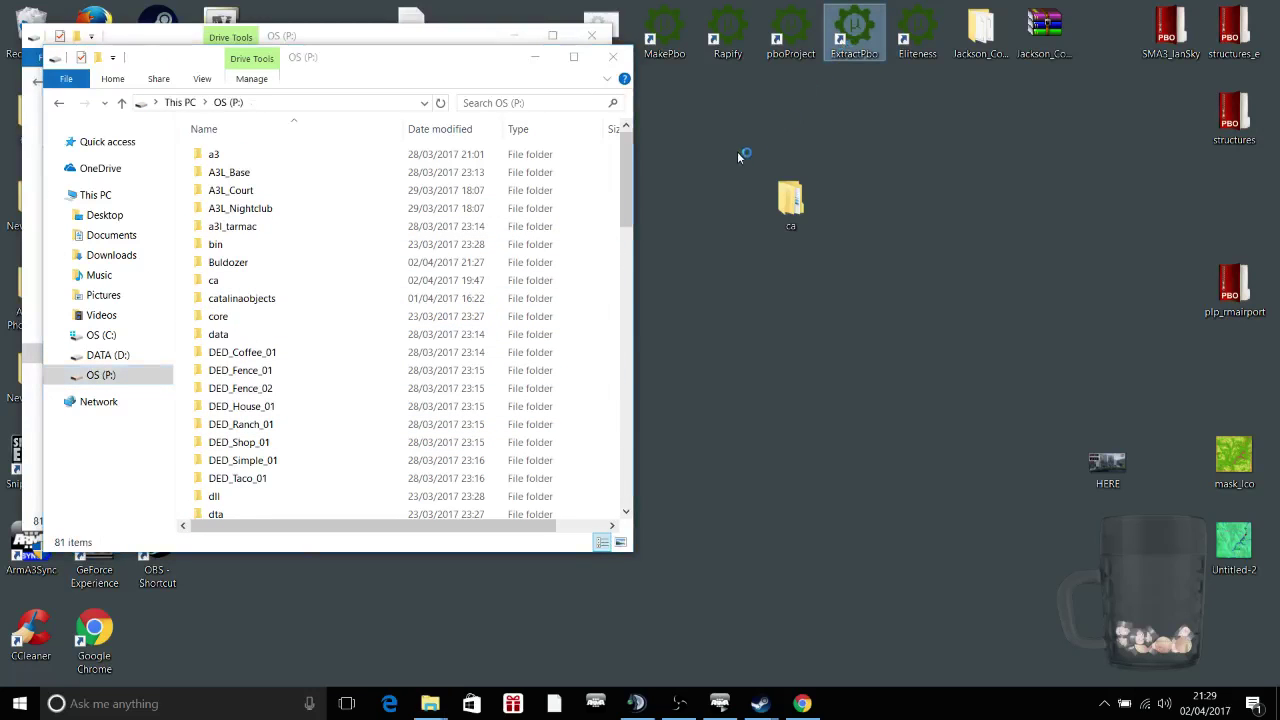
pyautogui.click(463, 207)
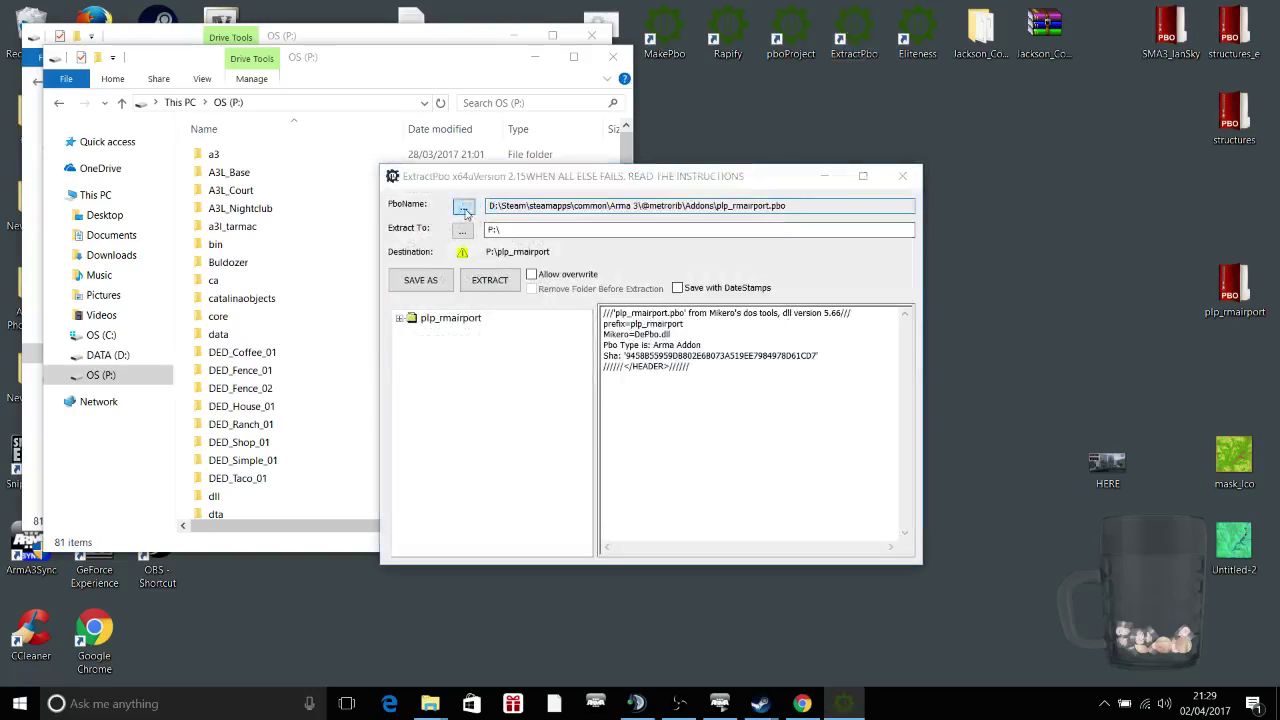
pyautogui.scroll(-3, 651, 342)
pyautogui.scroll(-2, 651, 342)
pyautogui.scroll(1, 640, 340)
pyautogui.click(620, 307)
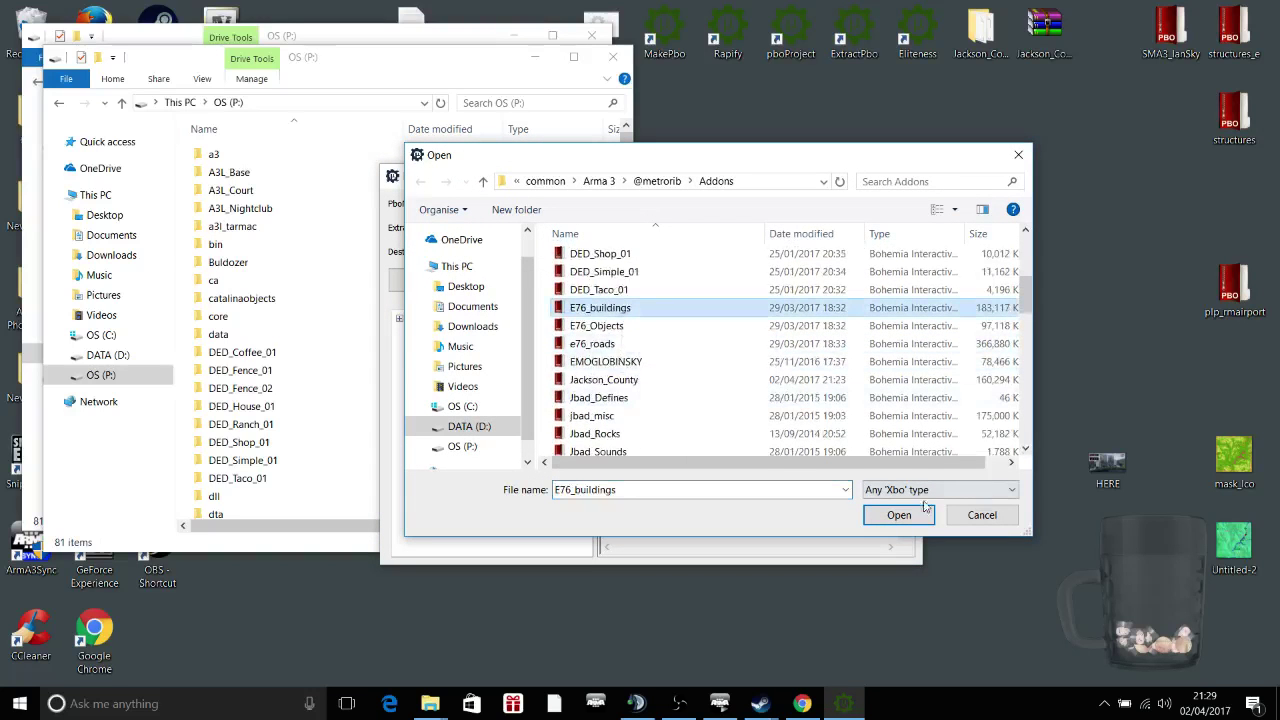
pyautogui.click(985, 515)
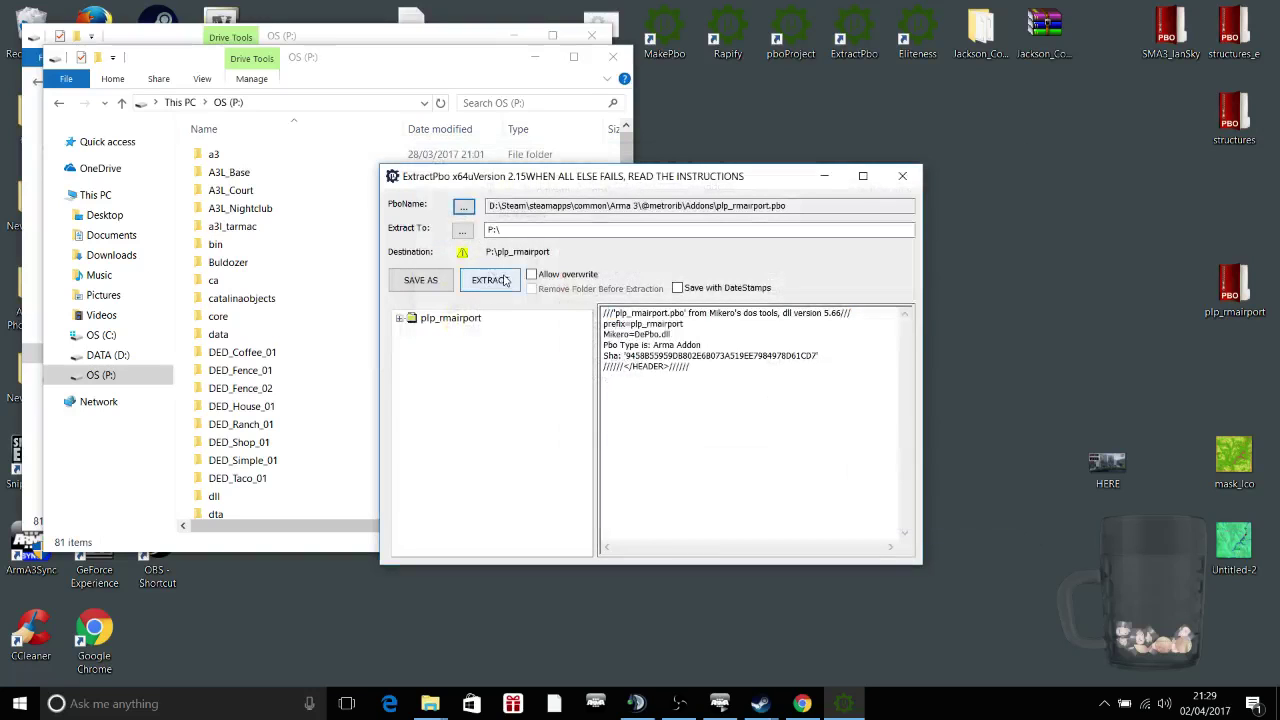
# Find the E76_buildings folder on the P drive and select it
pyautogui.click(300, 298)
pyautogui.scroll(-2, 245, 420)
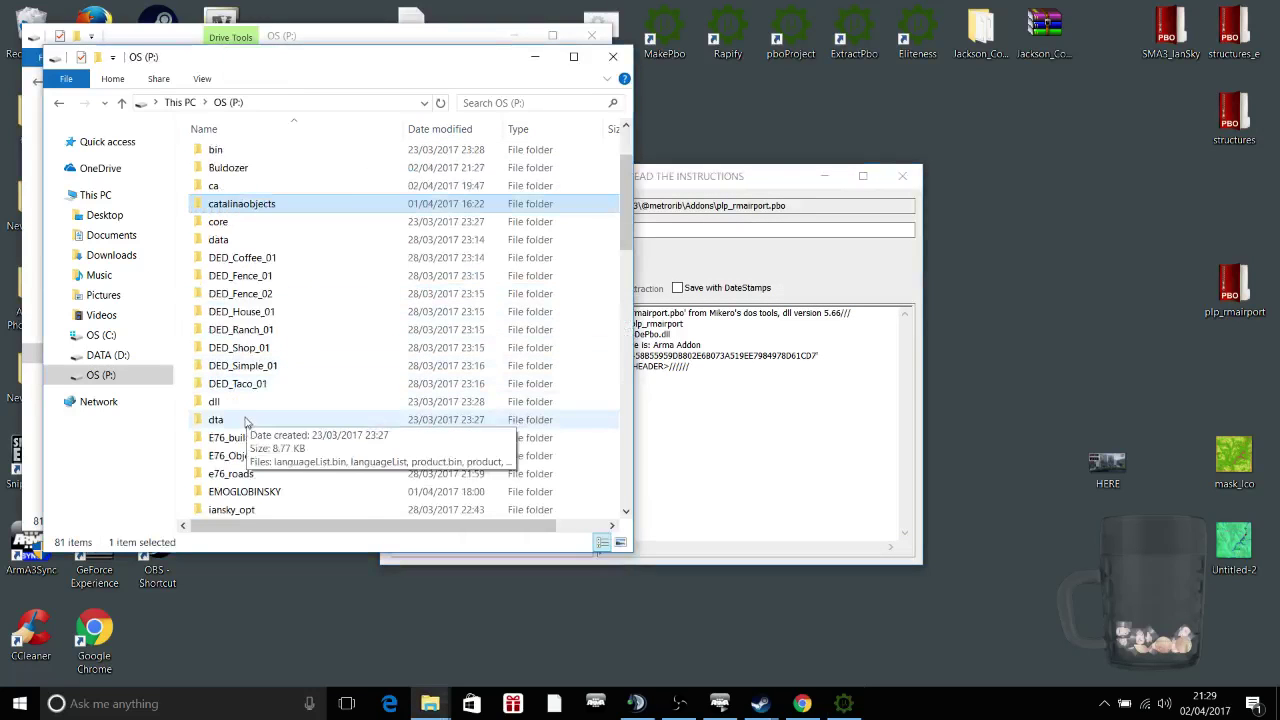
pyautogui.click(262, 440)
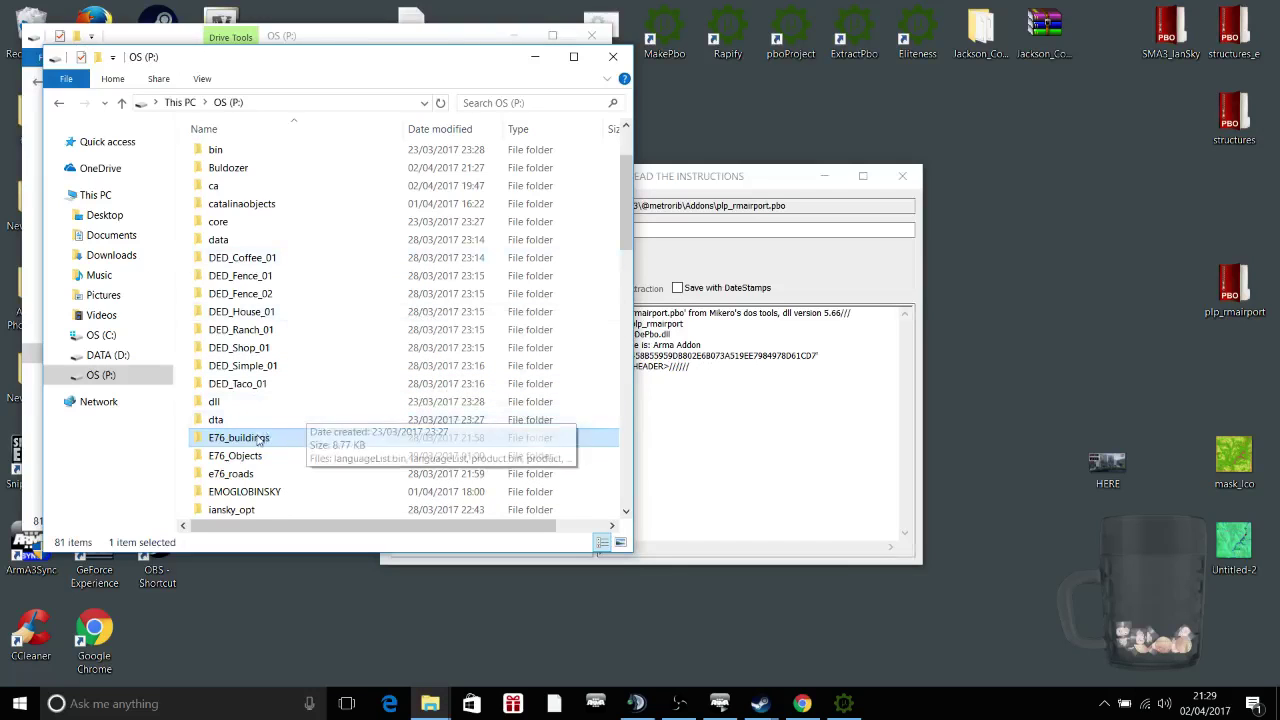
# Close both P drive Explorer windows and the ExtractPbo window to clear the desktop
pyautogui.click(612, 62)
pyautogui.moveTo(645, 183); pyautogui.dragTo(515, 248)
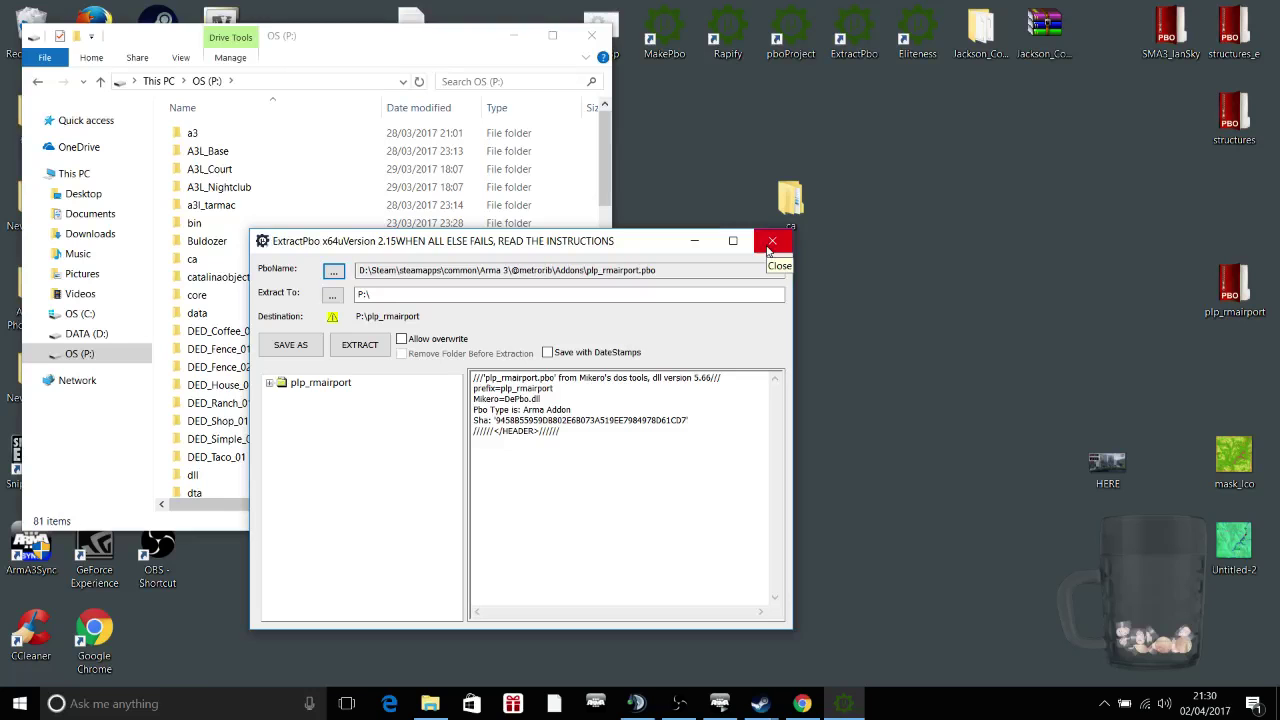
pyautogui.click(770, 245)
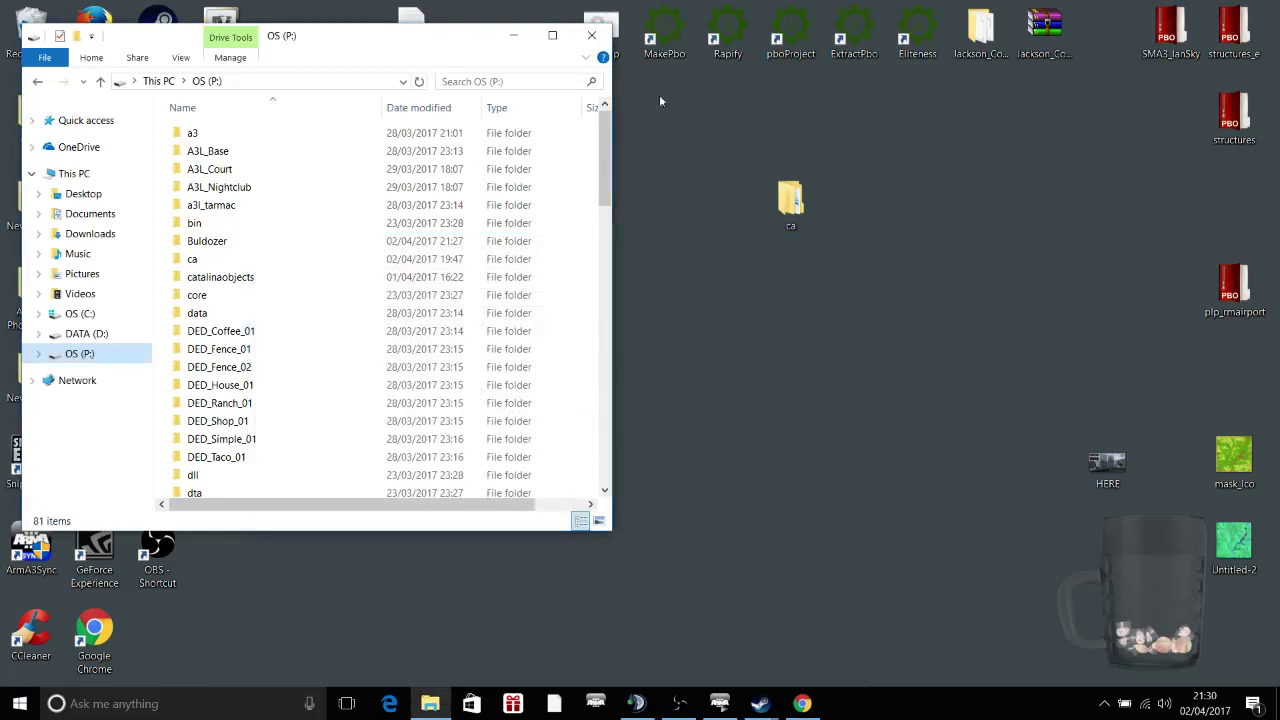
pyautogui.click(591, 35)
# Switch to Chrome, close the Stuart Island and PboDll files tabs, and resize the un-maximized window to make it taller
pyautogui.click(803, 703)
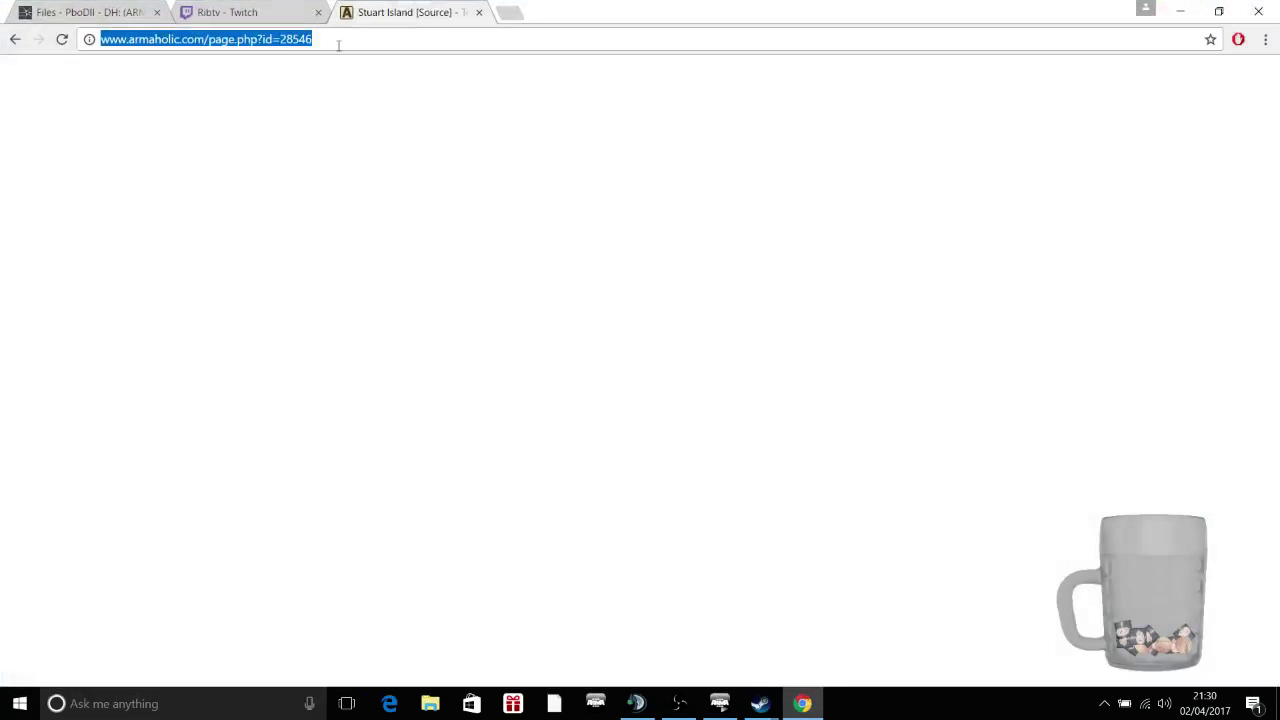
pyautogui.click(480, 12)
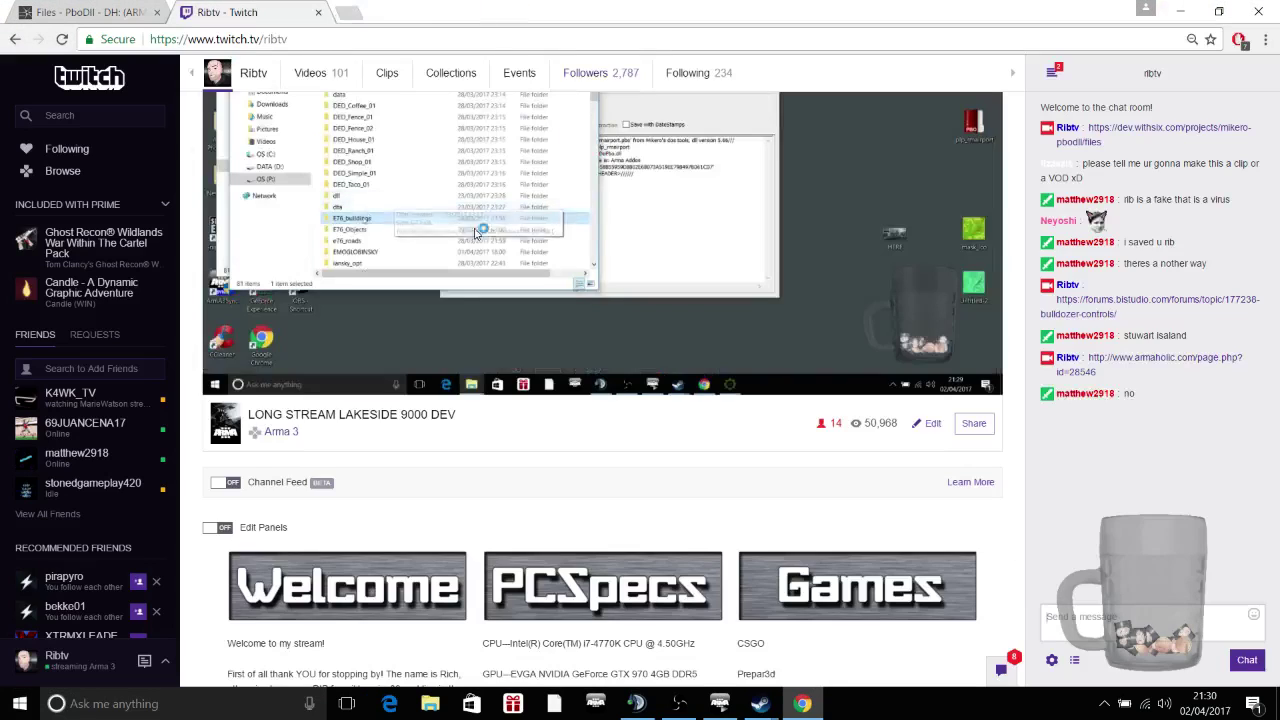
pyautogui.doubleClick(530, 15)
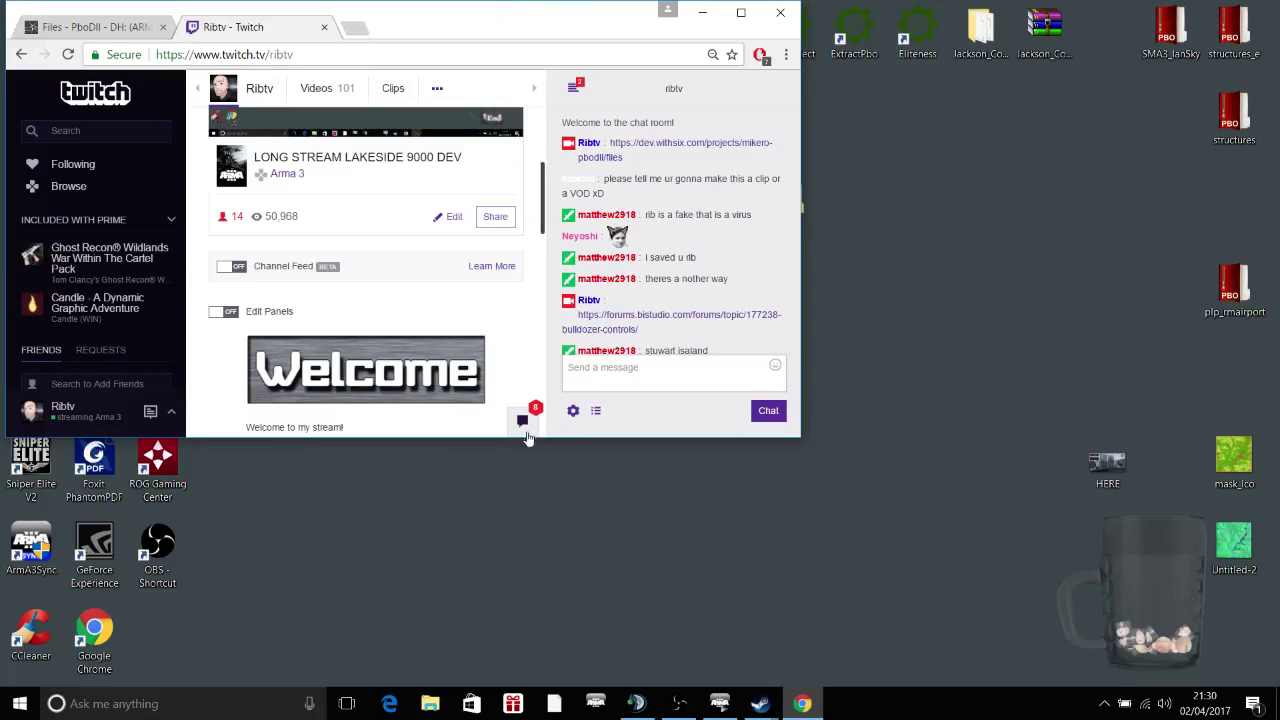
pyautogui.moveTo(487, 439); pyautogui.dragTo(451, 612)
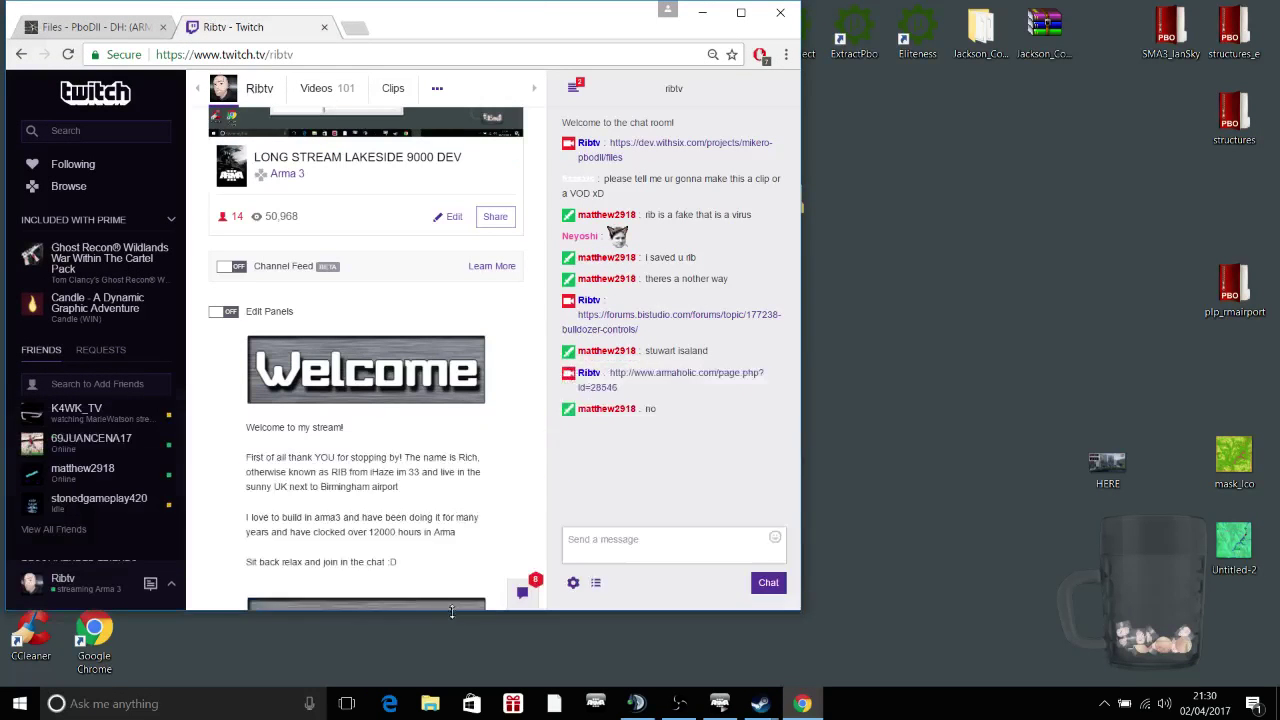
pyautogui.click(163, 27)
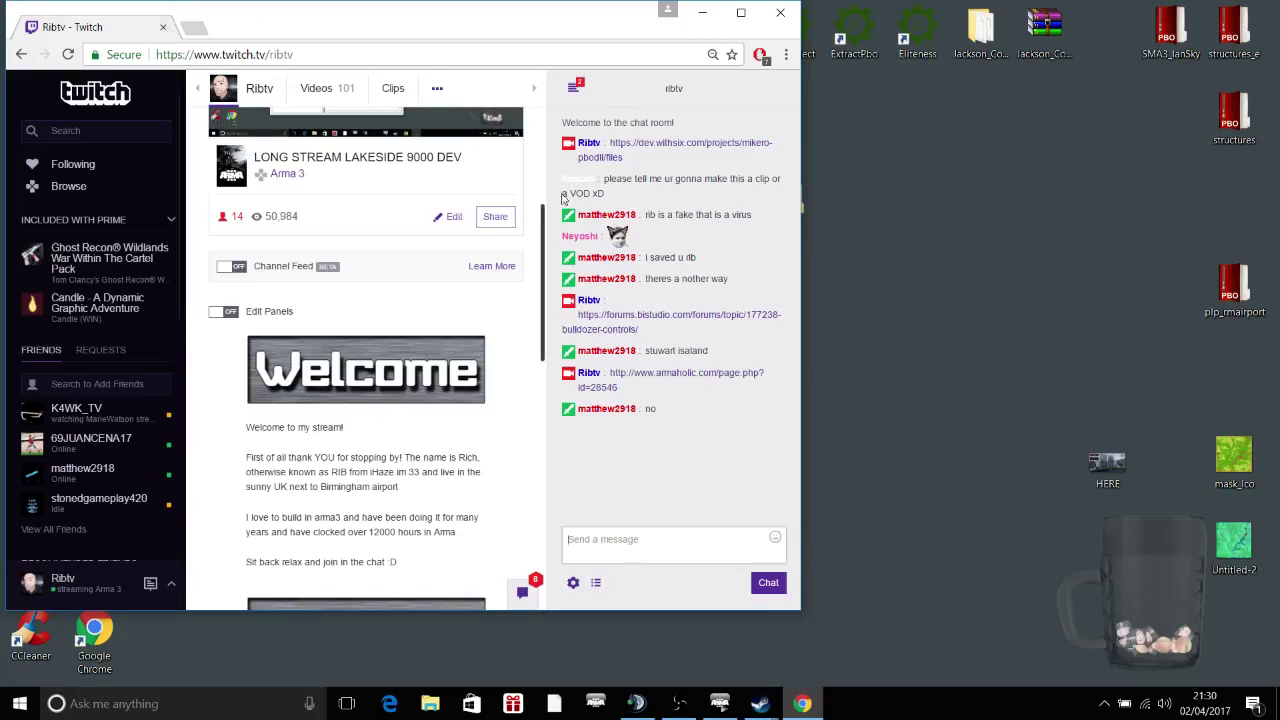